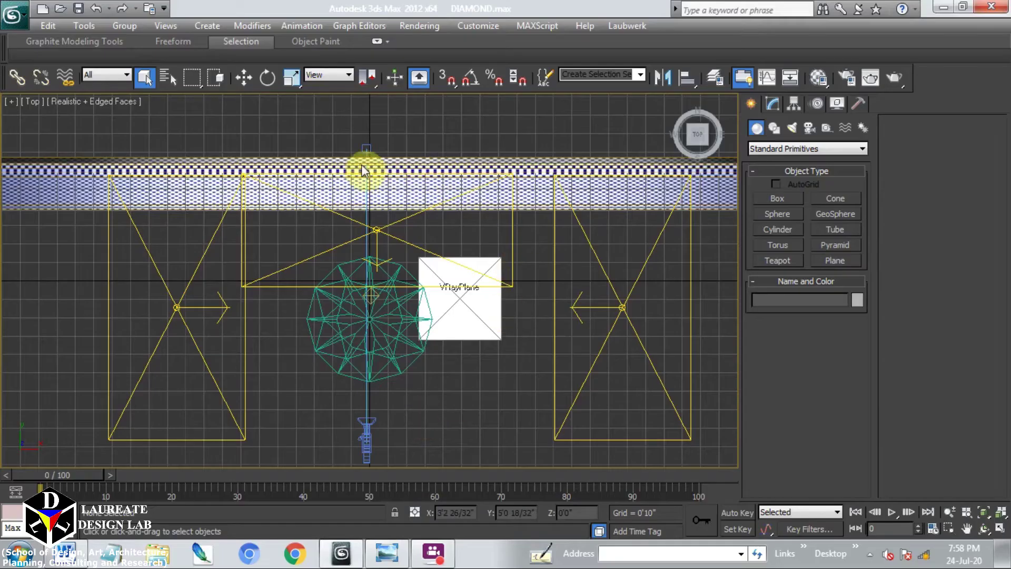
Select the camera below the diamond and review its lens and type parameters
{"action": "left_click", "coordinate": [366, 439]}
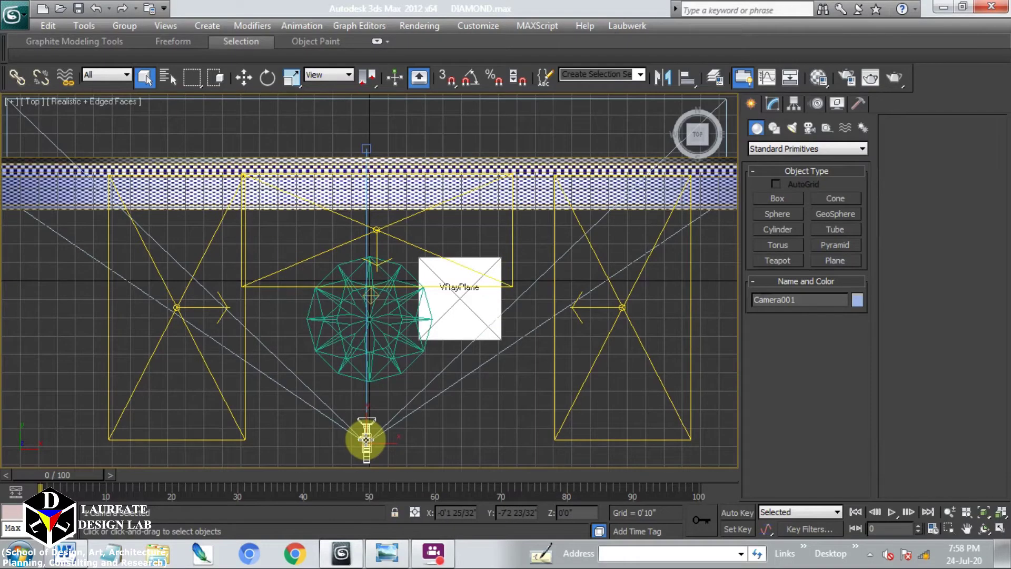
{"action": "left_click", "coordinate": [781, 102]}
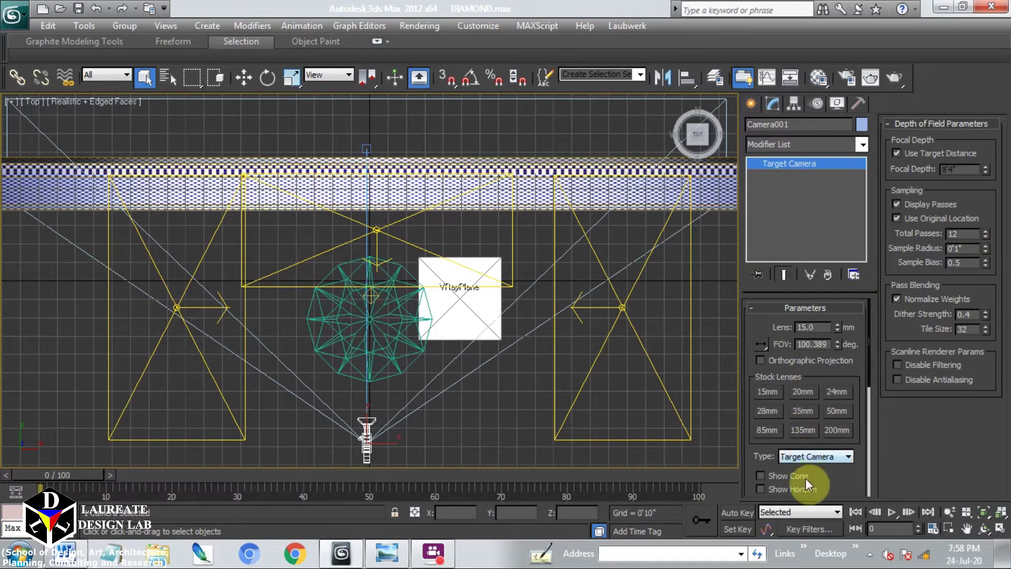
{"action": "left_click_drag", "start_coordinate": [827, 487], "coordinate": [834, 514]}
{"action": "double_click", "coordinate": [811, 327]}
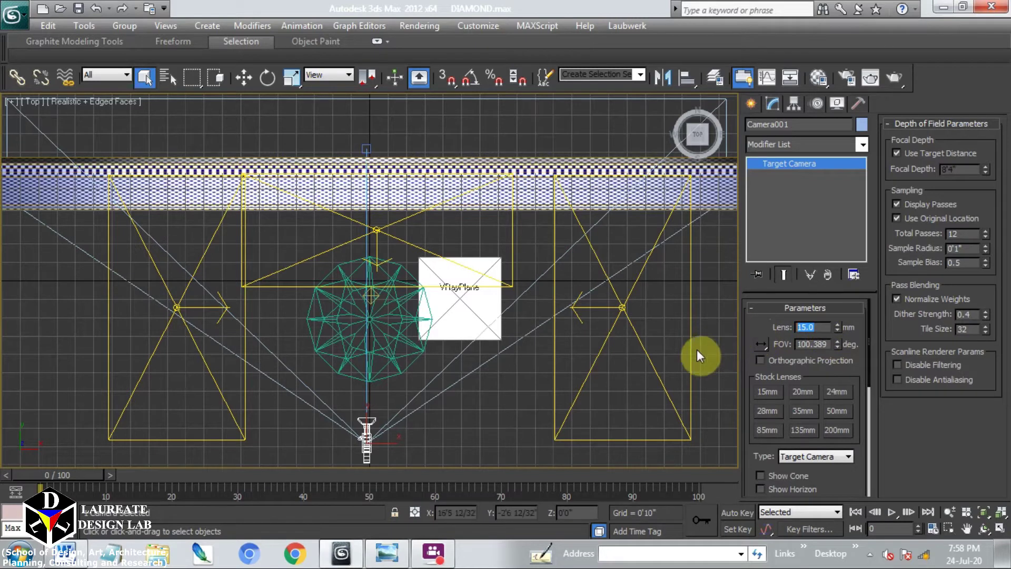
Select the diamond, hide all unselected objects, and show it close up in wireframe from an angled view
{"action": "left_click", "coordinate": [393, 359]}
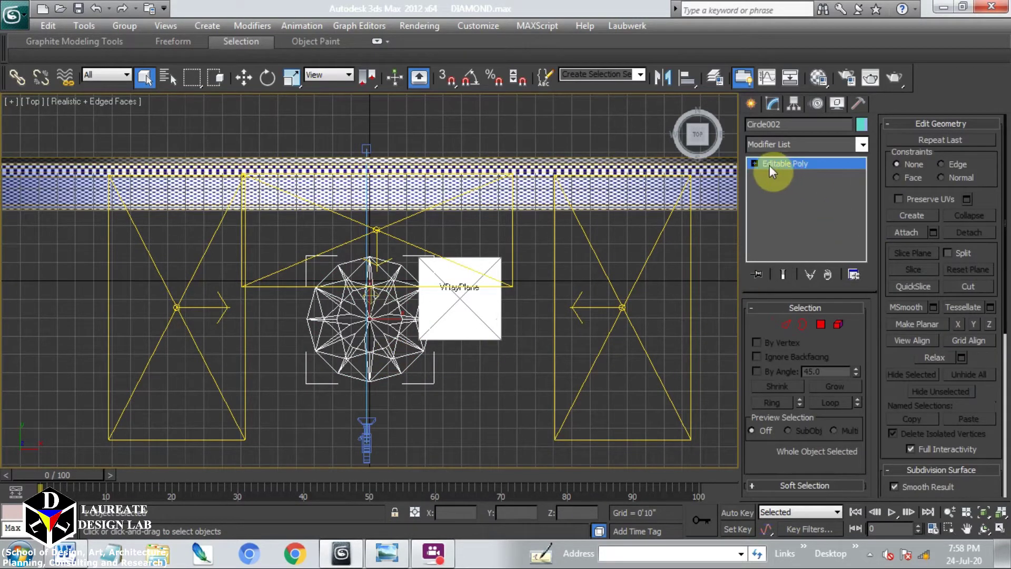
{"action": "right_click", "coordinate": [416, 318]}
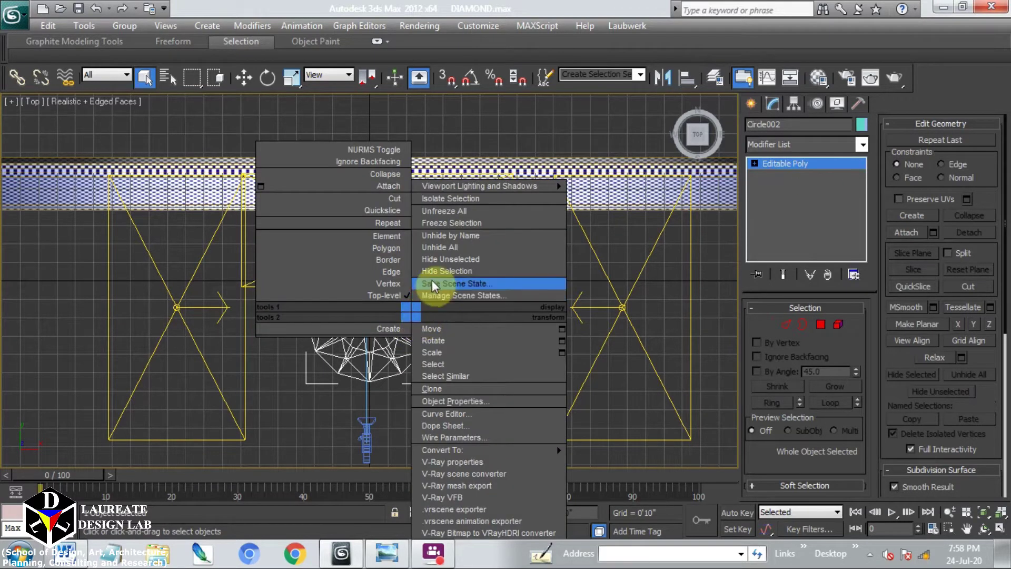
{"action": "left_click", "coordinate": [445, 262]}
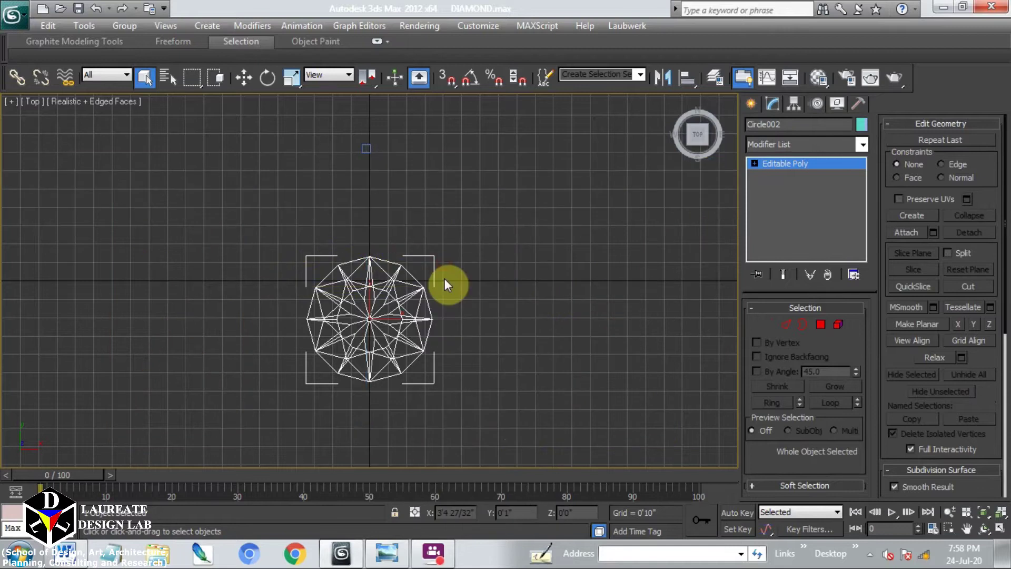
{"action": "middle_click_drag", "start_coordinate": [451, 276], "coordinate": [356, 278], "text": "alt"}
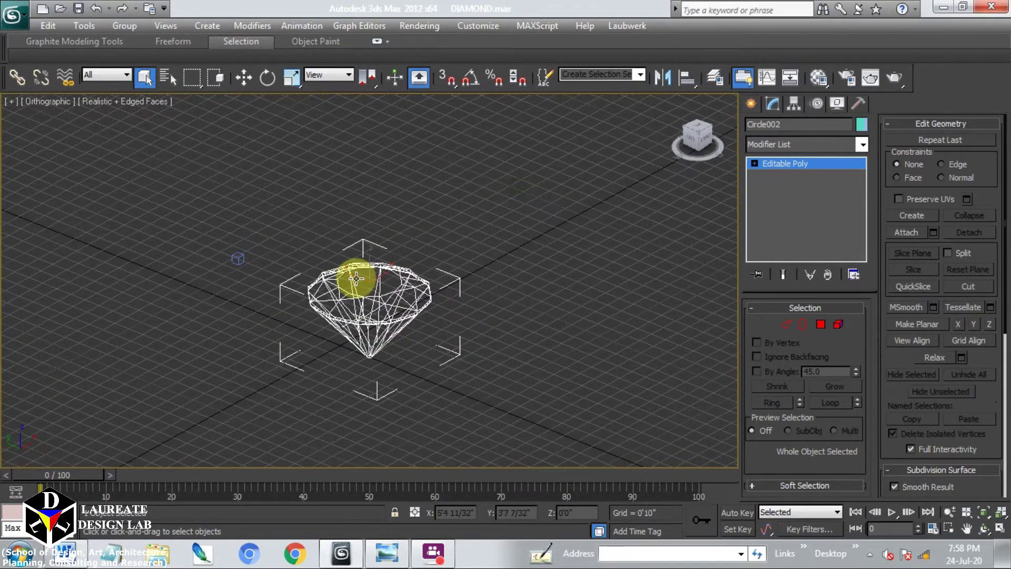
{"action": "key", "text": "F3"}
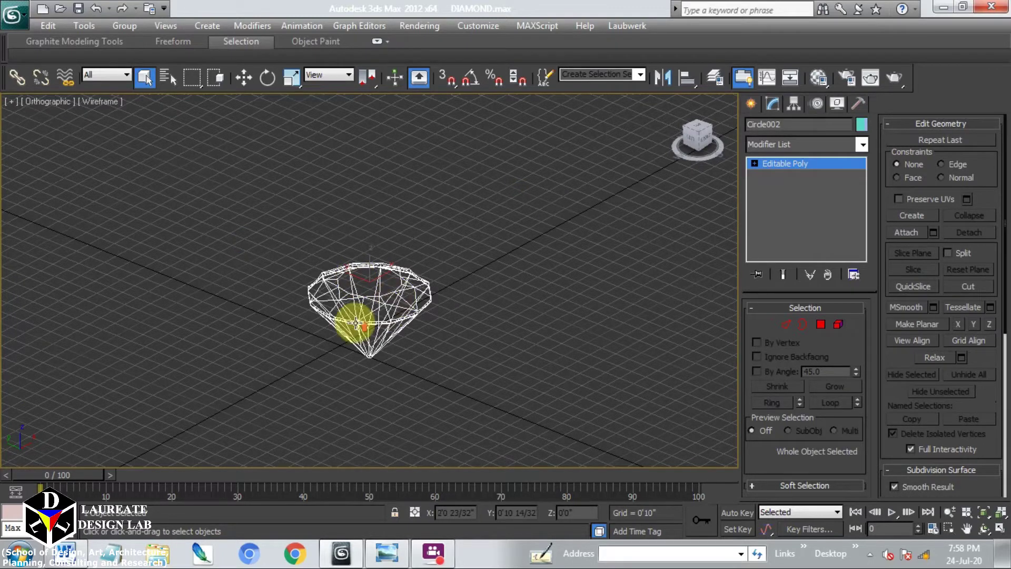
{"action": "key", "text": "z"}
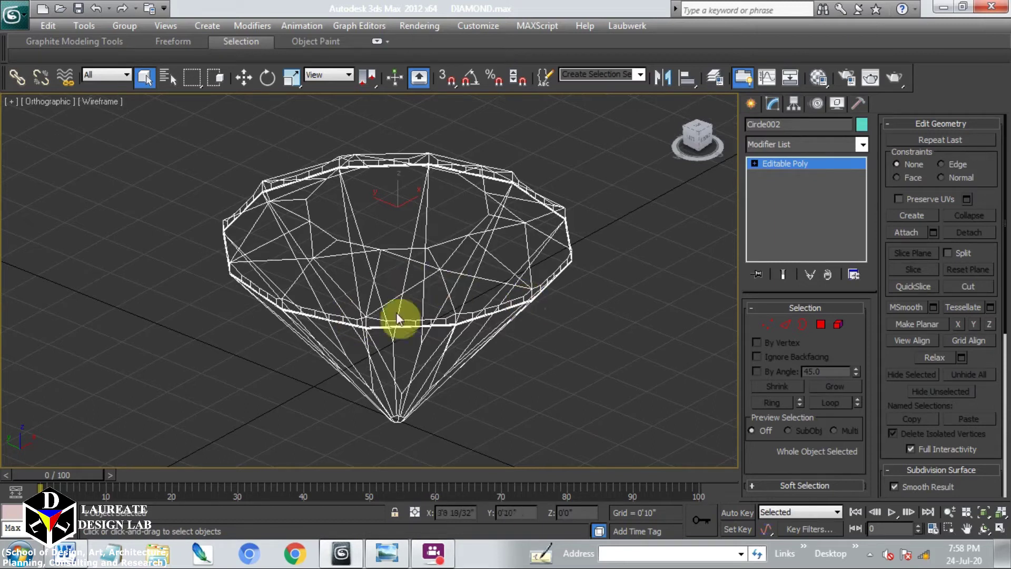
Open the Material Editor and assign the red Material #1 to the selected diamond
{"action": "left_click", "coordinate": [810, 91]}
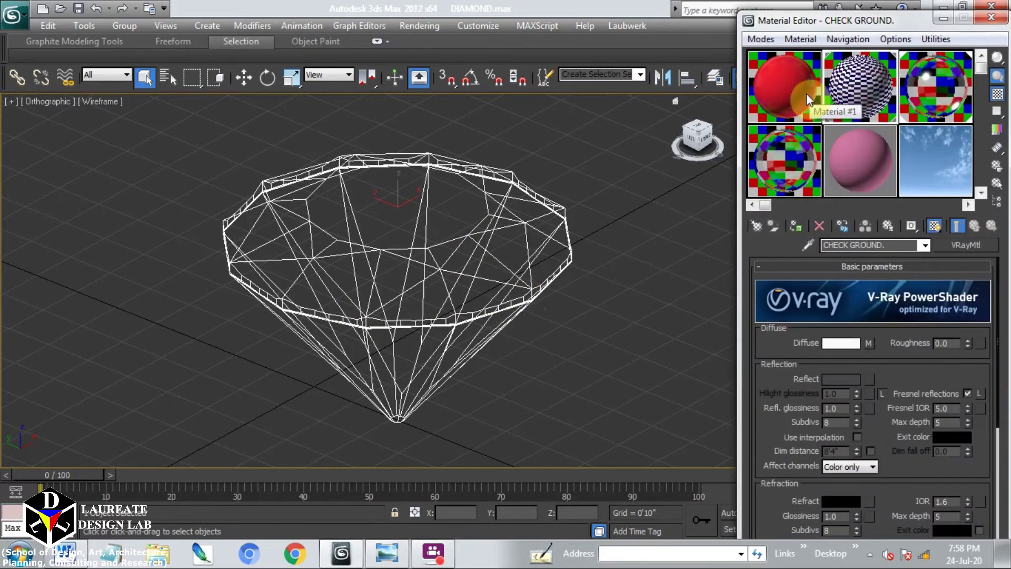
{"action": "left_click", "coordinate": [799, 96]}
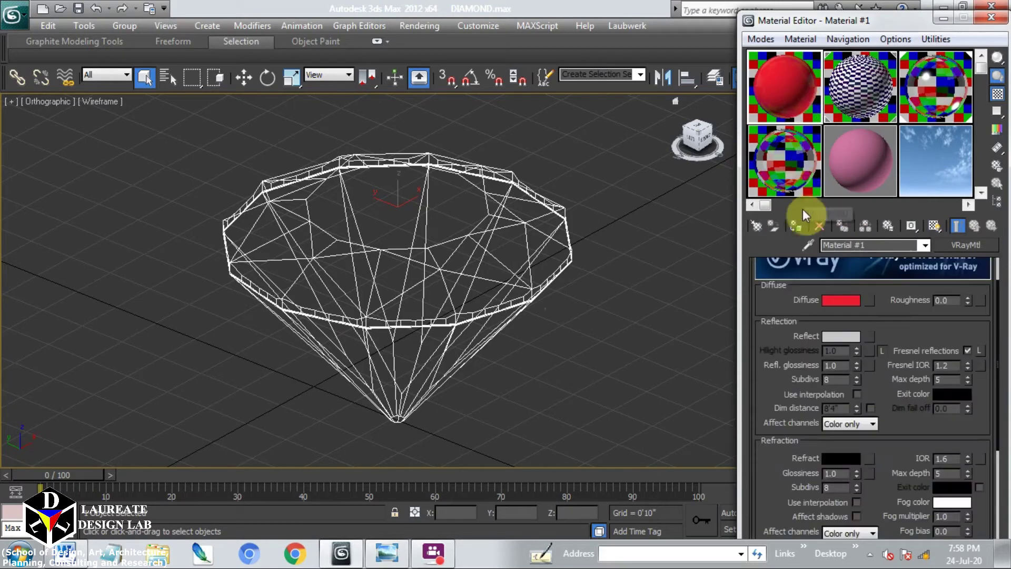
{"action": "left_click", "coordinate": [798, 226]}
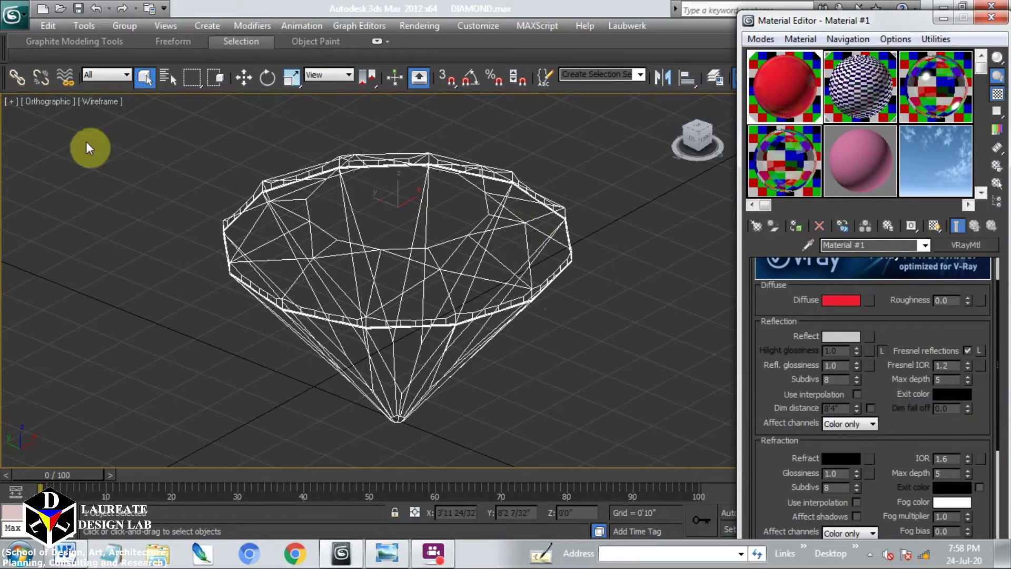
Set the viewport shading to Realistic with edged faces and view the shaded diamond from another side
{"action": "left_click", "coordinate": [103, 103]}
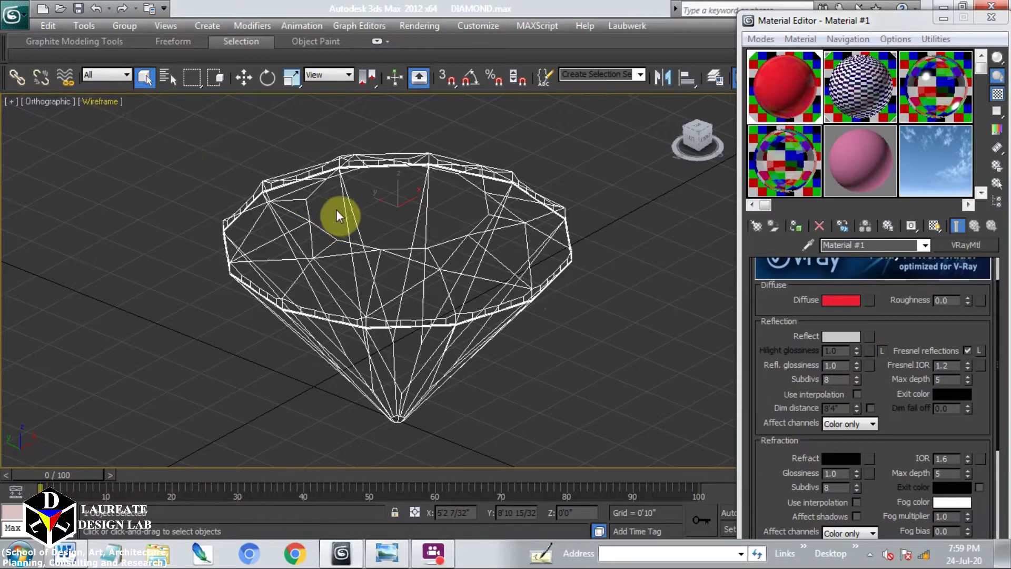
{"action": "left_click", "coordinate": [167, 121]}
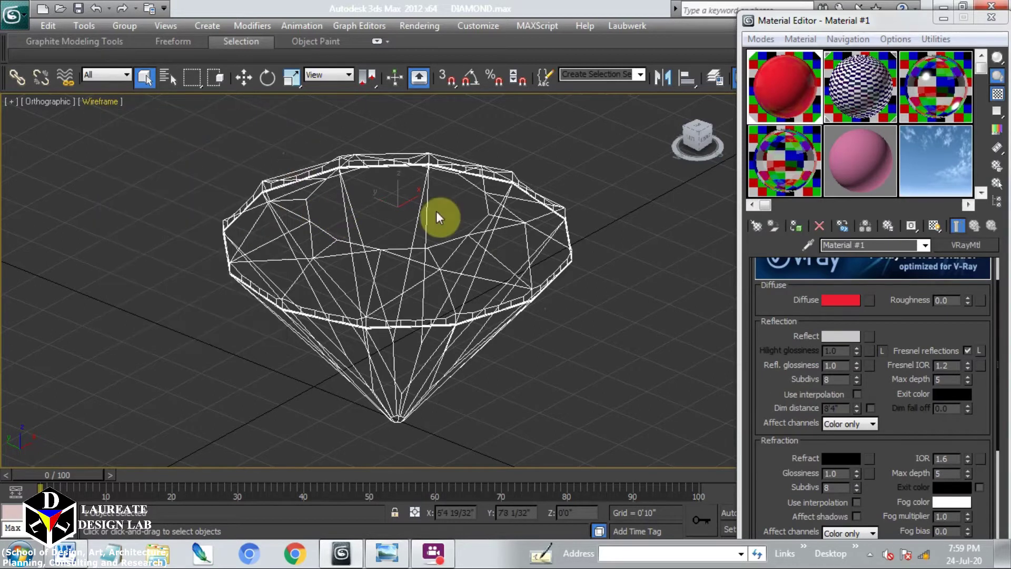
{"action": "left_click", "coordinate": [436, 212]}
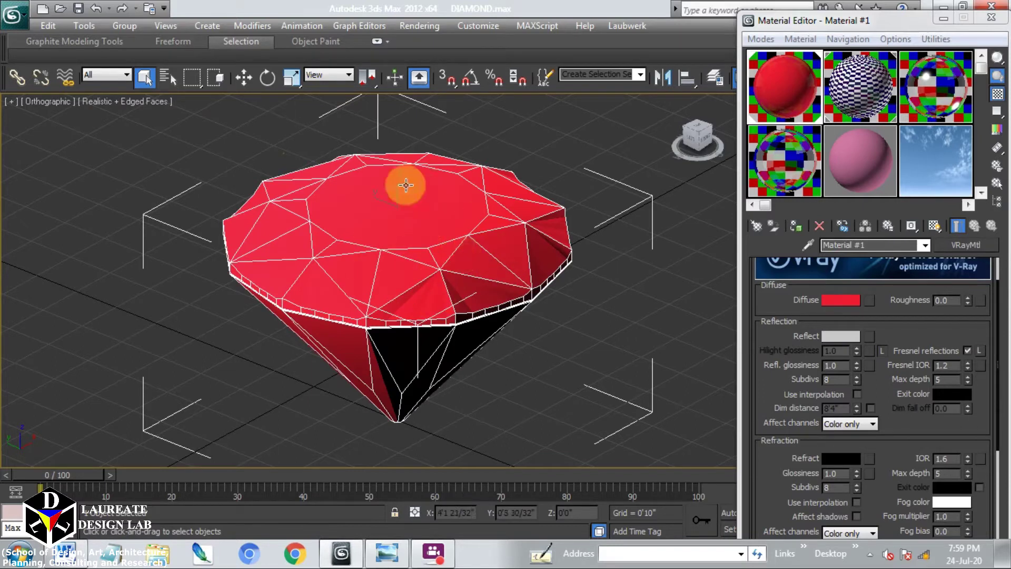
{"action": "middle_click_drag", "start_coordinate": [413, 266], "coordinate": [580, 282], "text": "alt"}
Examine the DIAMOND material's diffuse, reflection, refraction and dispersion settings
{"action": "left_click", "coordinate": [793, 166]}
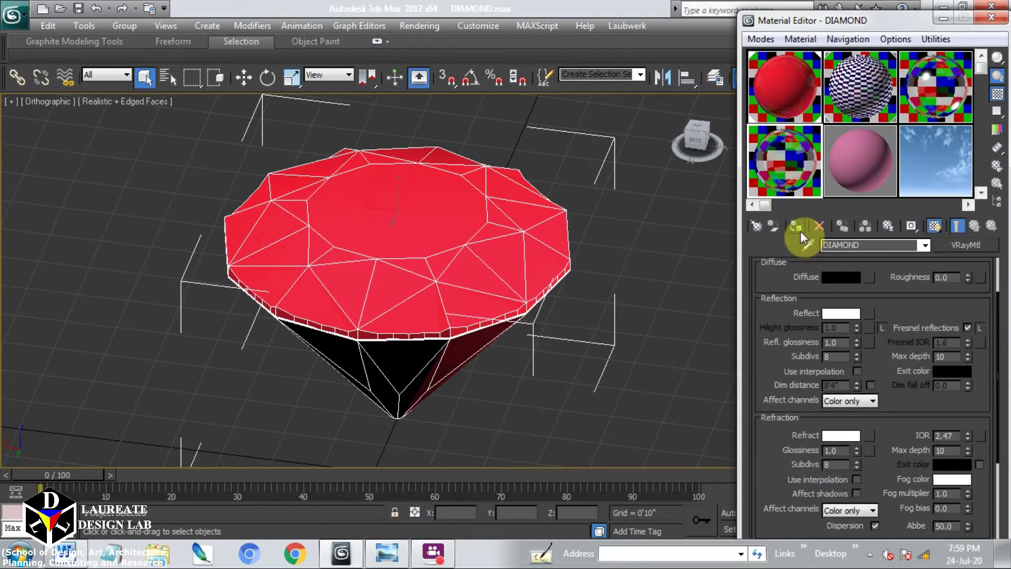
{"action": "mouse_move", "coordinate": [787, 301]}
{"action": "left_mouse_down"}
{"action": "mouse_move", "coordinate": [787, 338]}
{"action": "mouse_move", "coordinate": [785, 292]}
{"action": "left_mouse_up"}
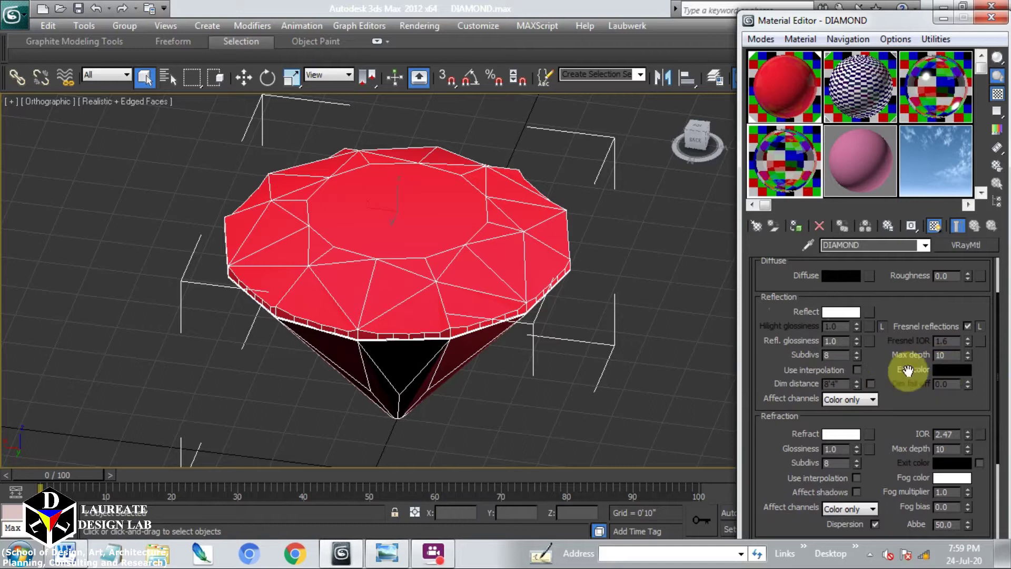
{"action": "left_click_drag", "start_coordinate": [907, 400], "coordinate": [892, 323]}
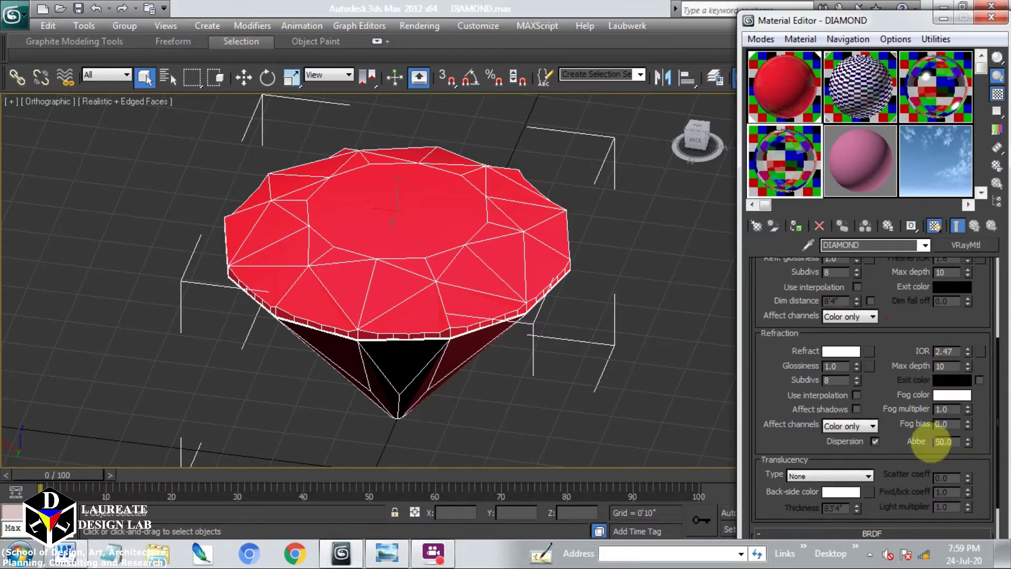
{"action": "left_click_drag", "start_coordinate": [912, 334], "coordinate": [896, 388]}
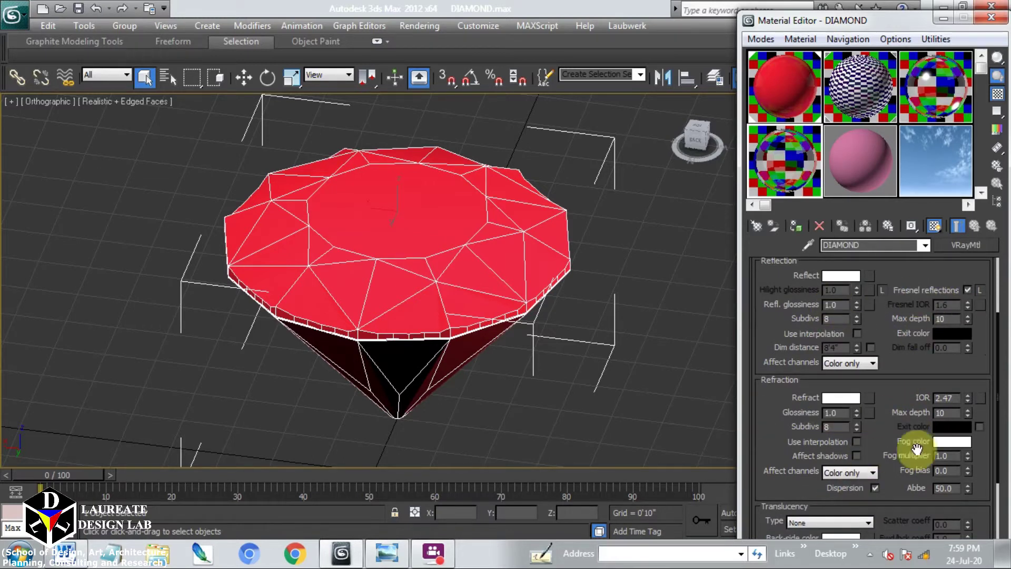
{"action": "left_click_drag", "start_coordinate": [895, 274], "coordinate": [899, 372]}
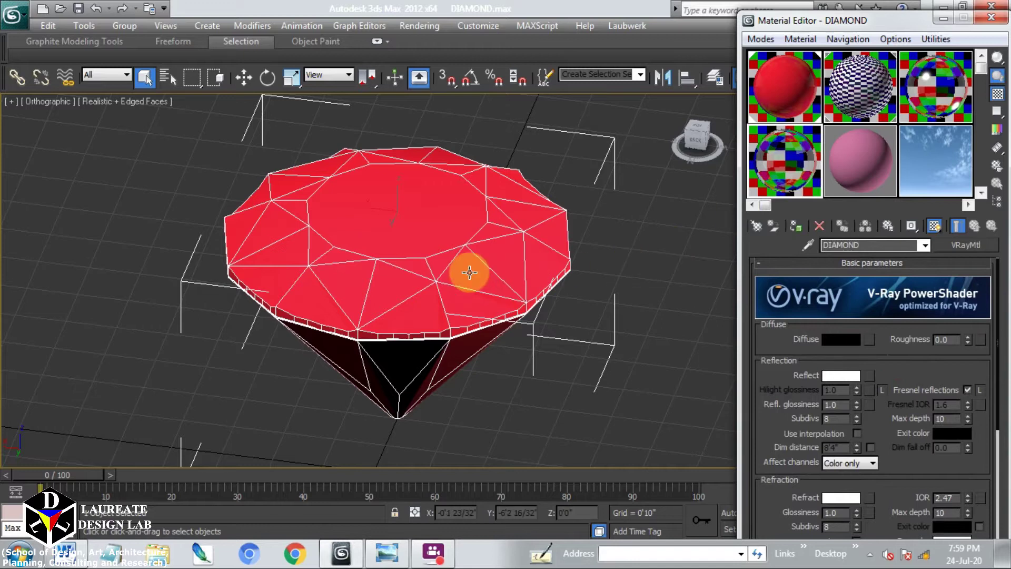
Try the DIAMOND material on the selected gem, and put the red Material #1 back on it
{"action": "left_click", "coordinate": [801, 226]}
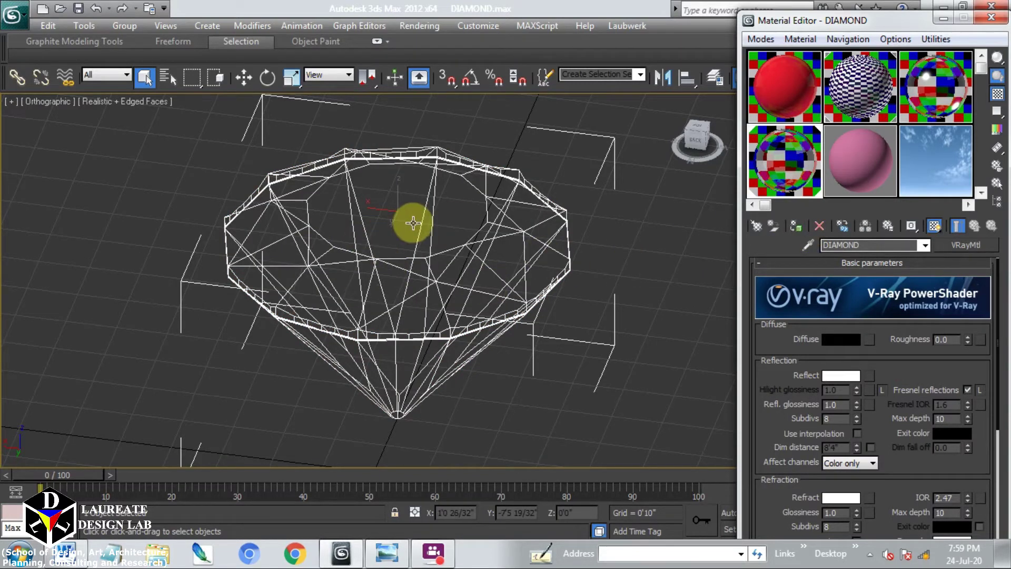
{"action": "left_click", "coordinate": [783, 150]}
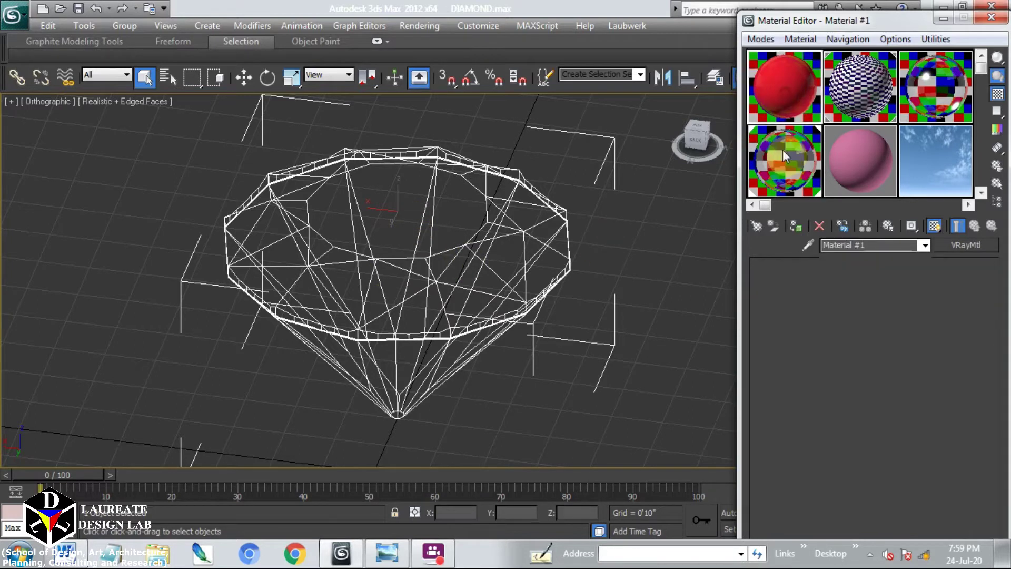
{"action": "left_click", "coordinate": [793, 228]}
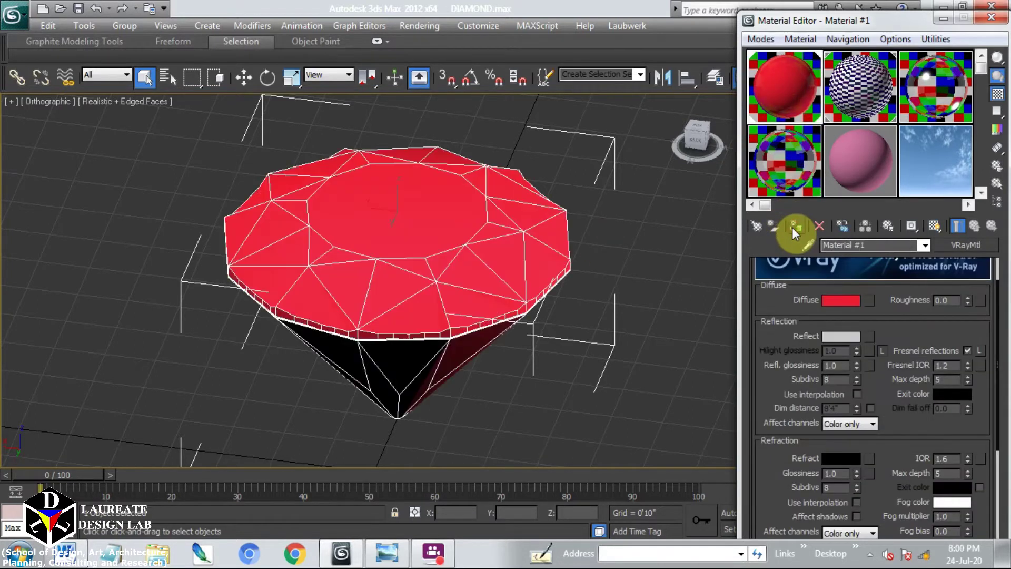
Examine the CLEAR DIAMOND material's reflection, refraction, fog, dispersion and translucency settings
{"action": "left_click", "coordinate": [931, 154]}
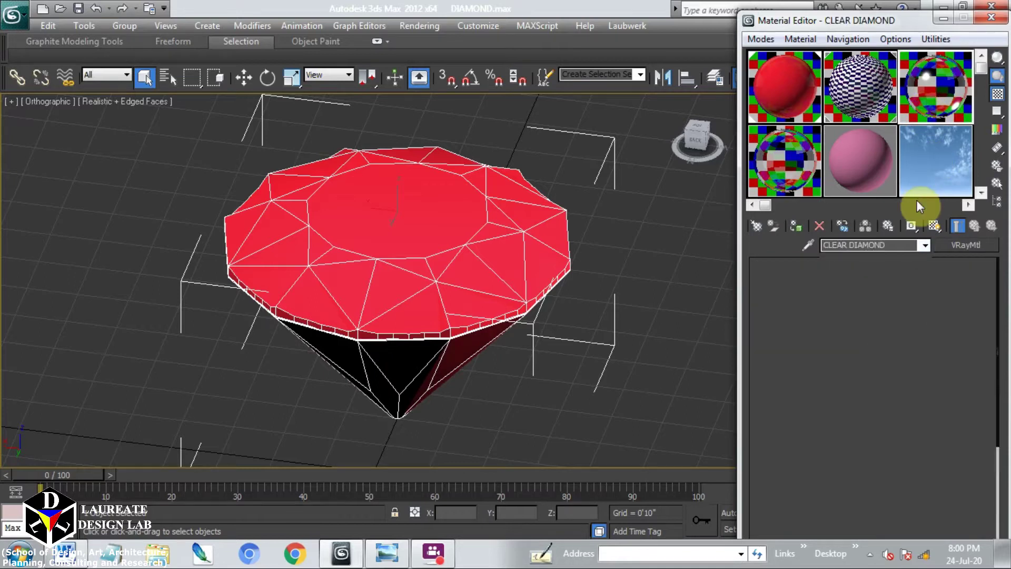
{"action": "left_click_drag", "start_coordinate": [889, 243], "coordinate": [808, 251]}
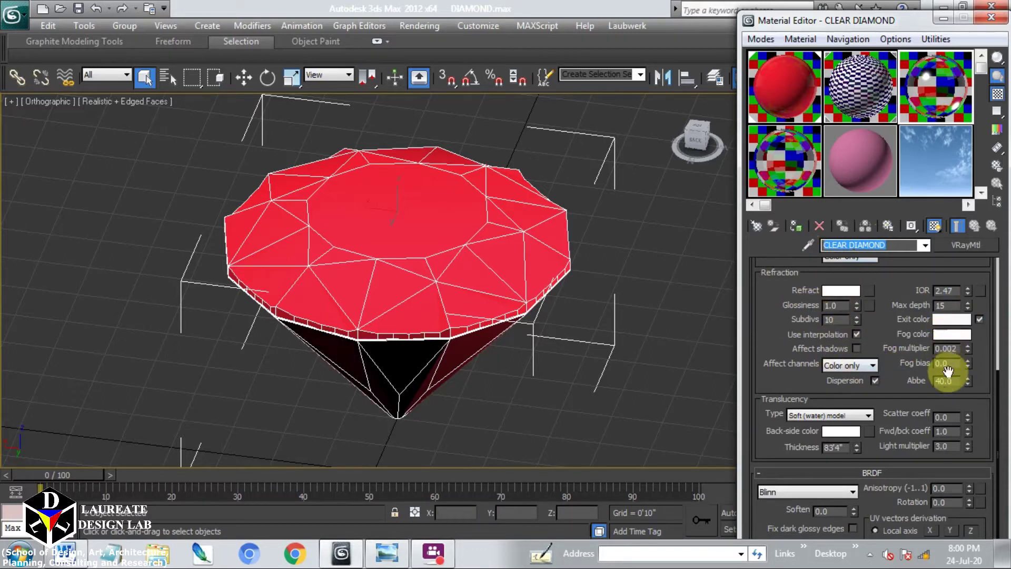
{"action": "left_click_drag", "start_coordinate": [894, 294], "coordinate": [920, 446]}
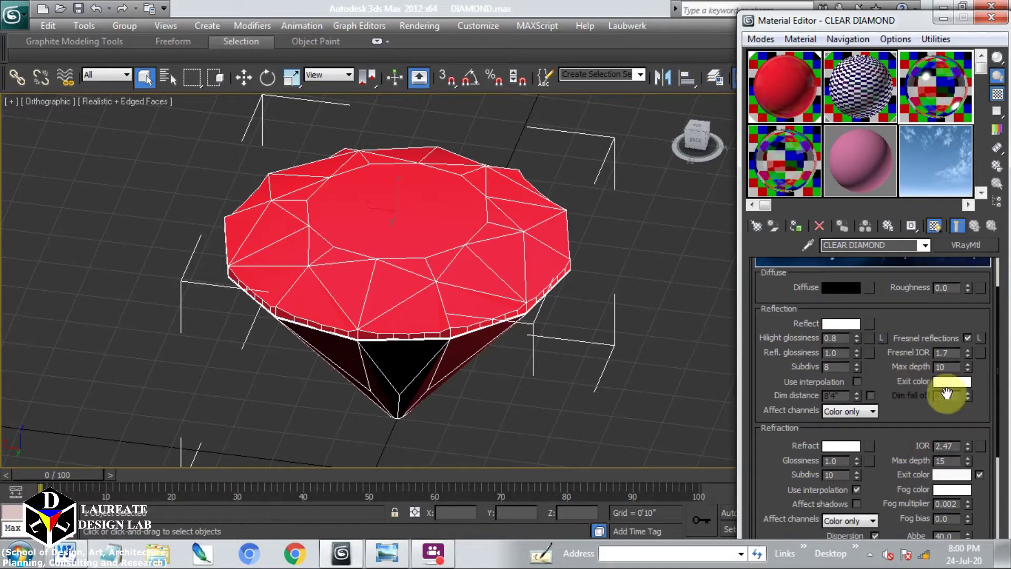
{"action": "left_click_drag", "start_coordinate": [898, 405], "coordinate": [898, 363]}
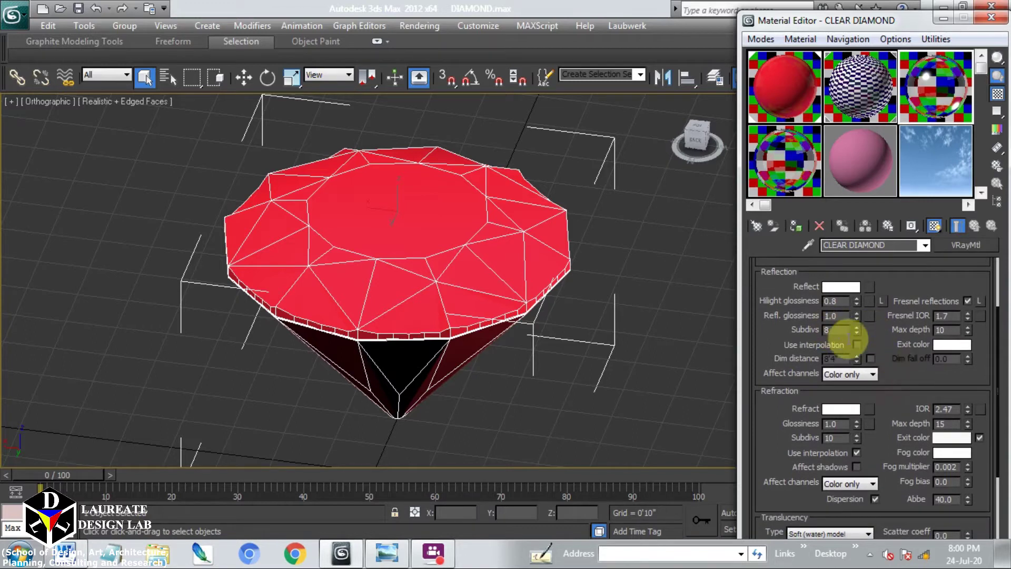
{"action": "left_click_drag", "start_coordinate": [910, 398], "coordinate": [904, 347]}
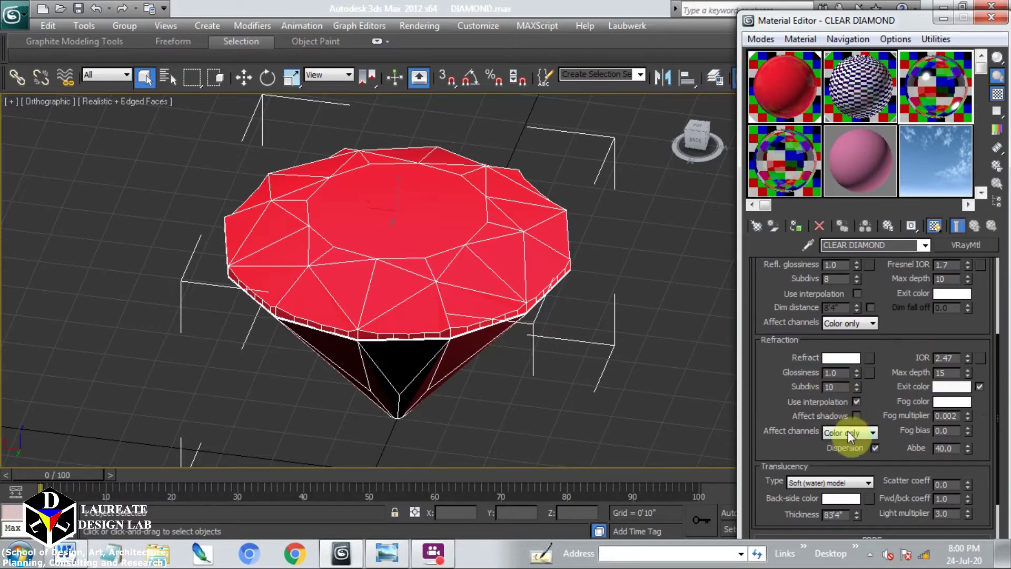
{"action": "left_click_drag", "start_coordinate": [904, 430], "coordinate": [894, 363]}
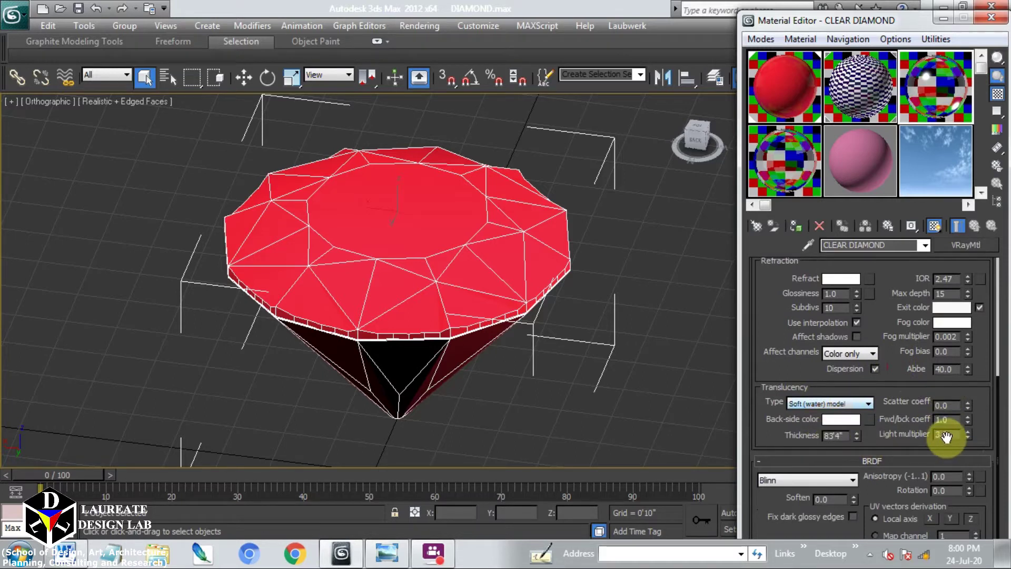
{"action": "left_click_drag", "start_coordinate": [887, 343], "coordinate": [887, 487]}
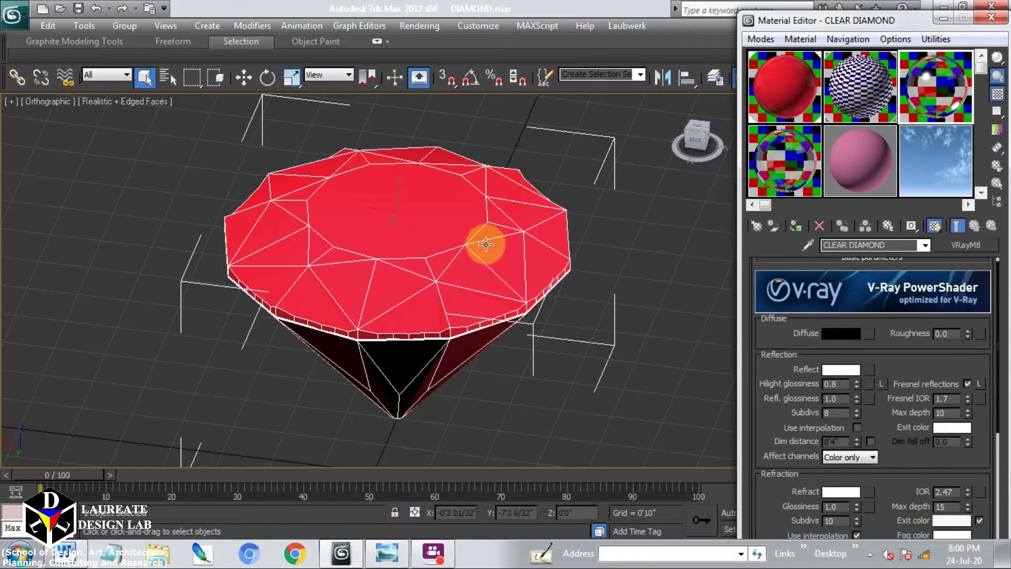
Try the CLEAR DIAMOND material on the selected gem, and reassign the red Material #1 to it
{"action": "left_click", "coordinate": [792, 226]}
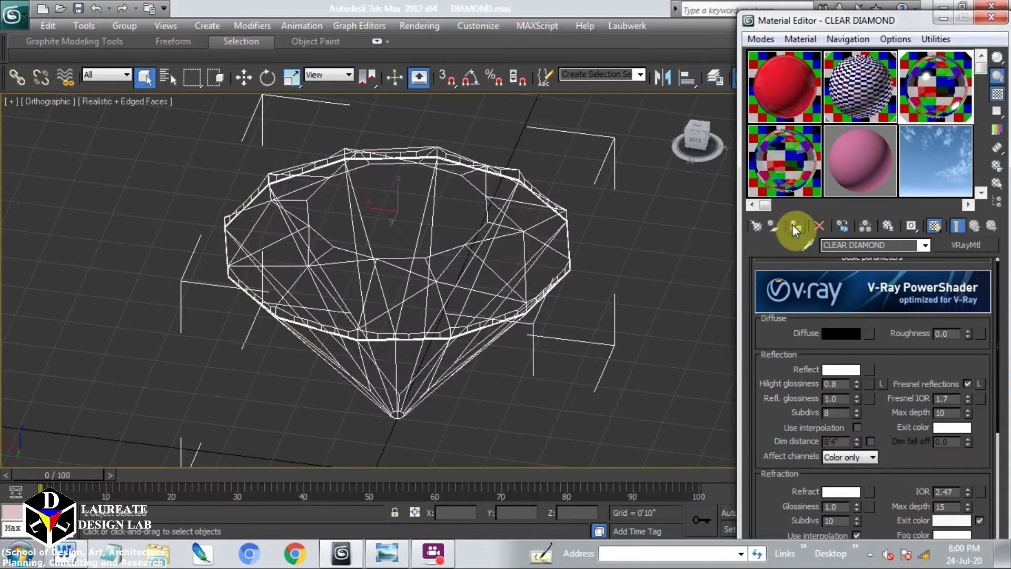
{"action": "left_click", "coordinate": [799, 98]}
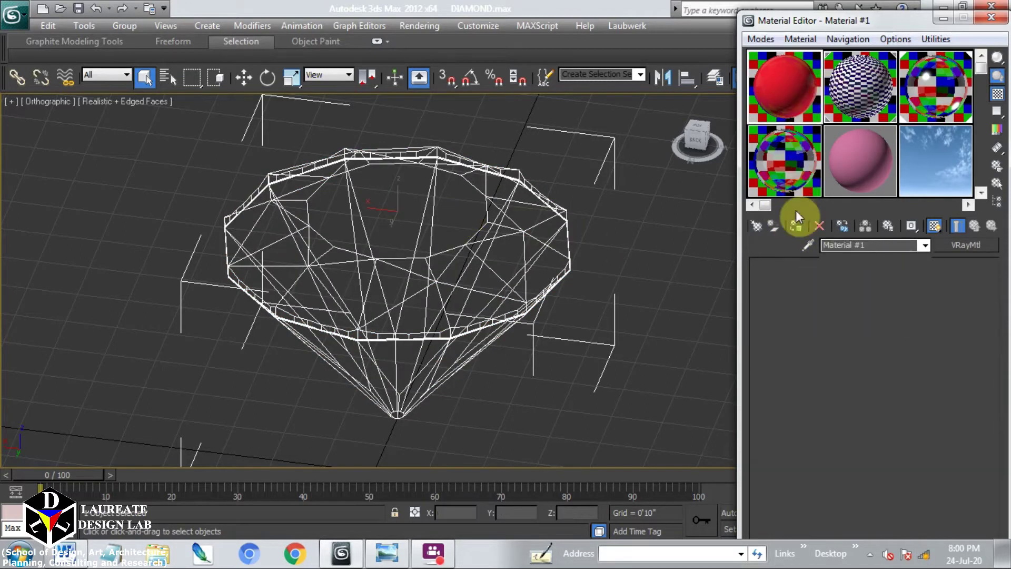
{"action": "left_click", "coordinate": [795, 225]}
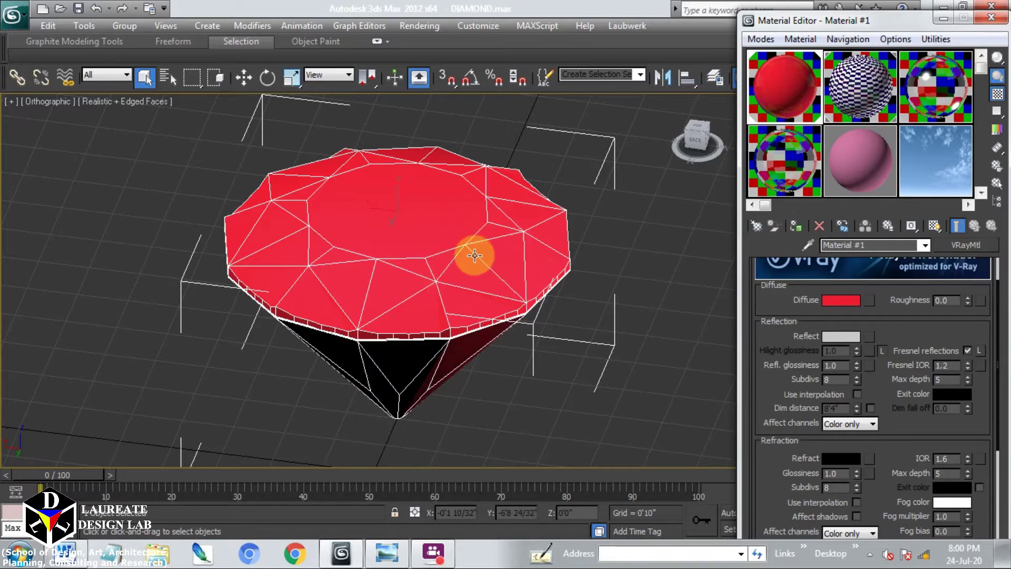
Try the DIAMOND and CLEAR DIAMOND materials on the selected gem in turn, and put the red Material #1 back on it
{"action": "left_click", "coordinate": [777, 166]}
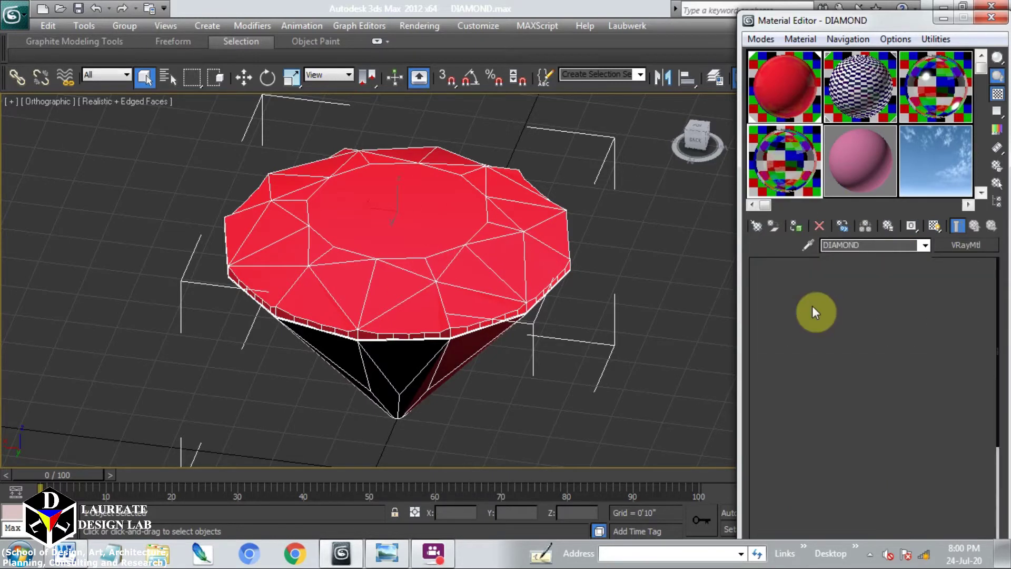
{"action": "left_click_drag", "start_coordinate": [862, 246], "coordinate": [809, 255]}
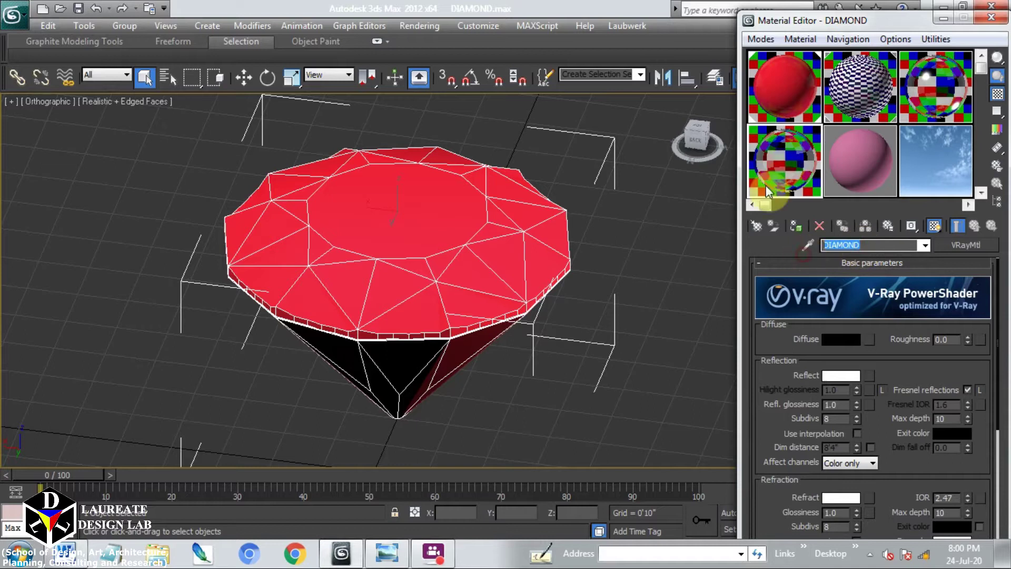
{"action": "left_click", "coordinate": [796, 226]}
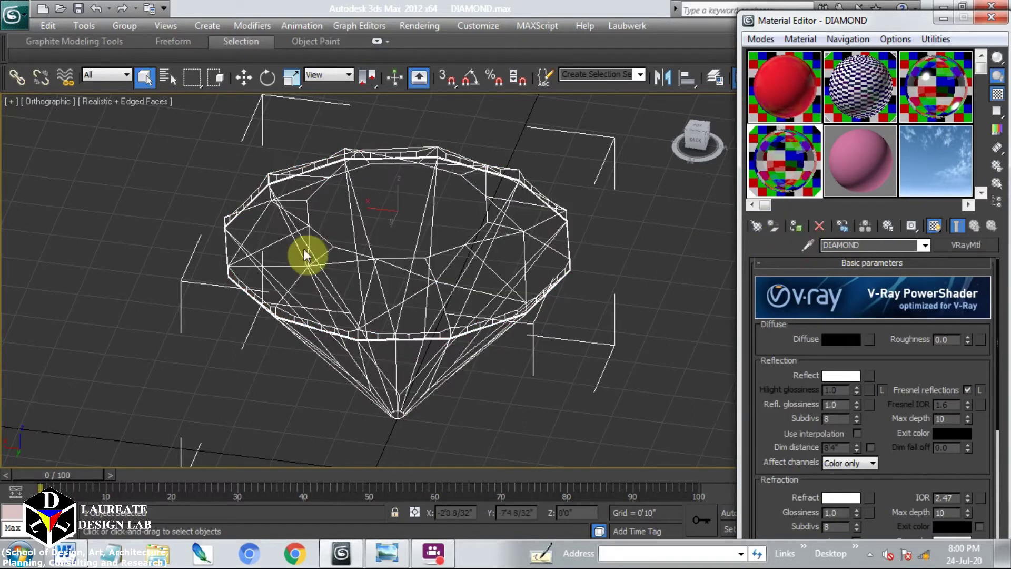
{"action": "left_click", "coordinate": [947, 83]}
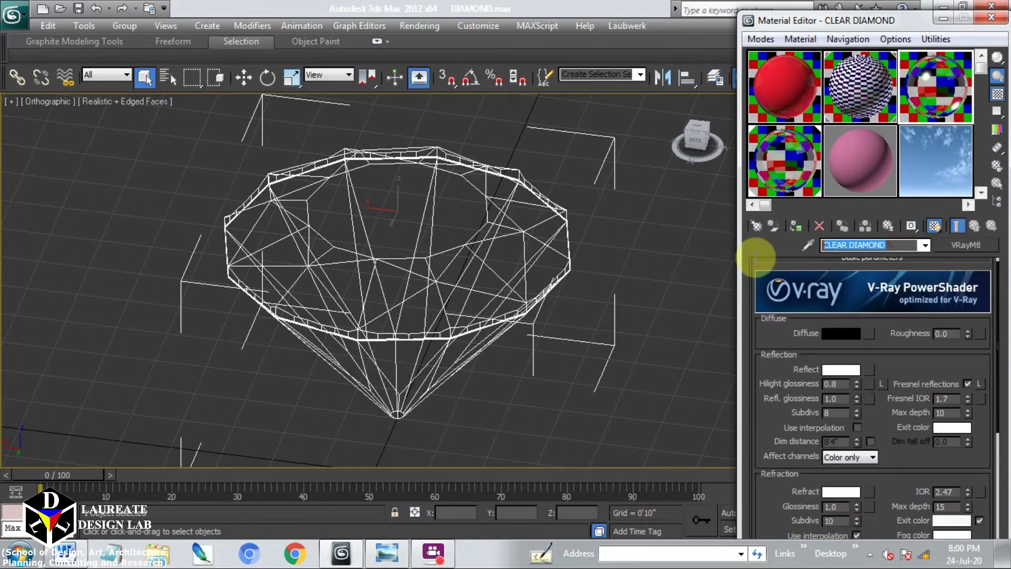
{"action": "left_click", "coordinate": [795, 229]}
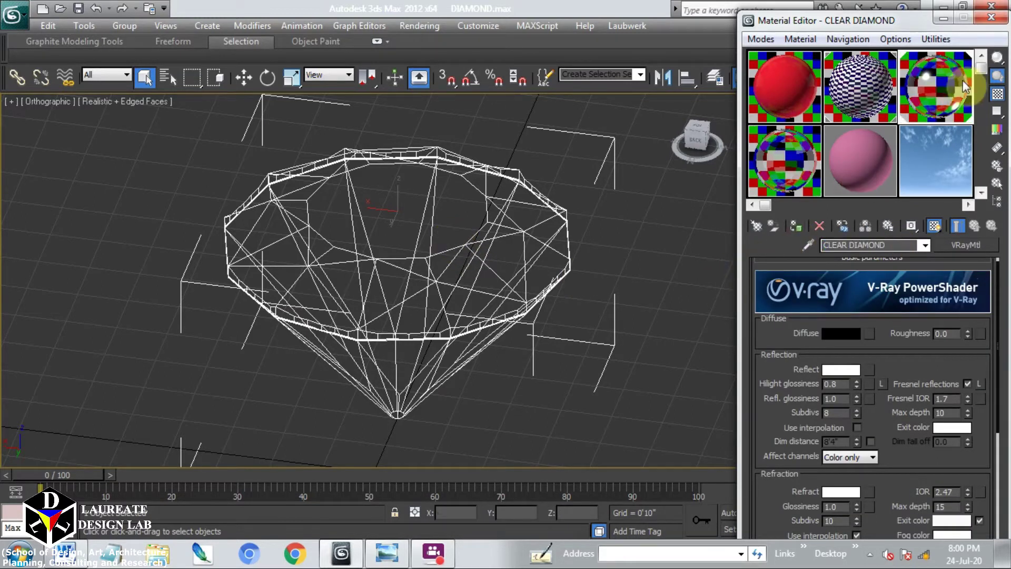
{"action": "left_click", "coordinate": [785, 99]}
{"action": "left_click", "coordinate": [797, 224]}
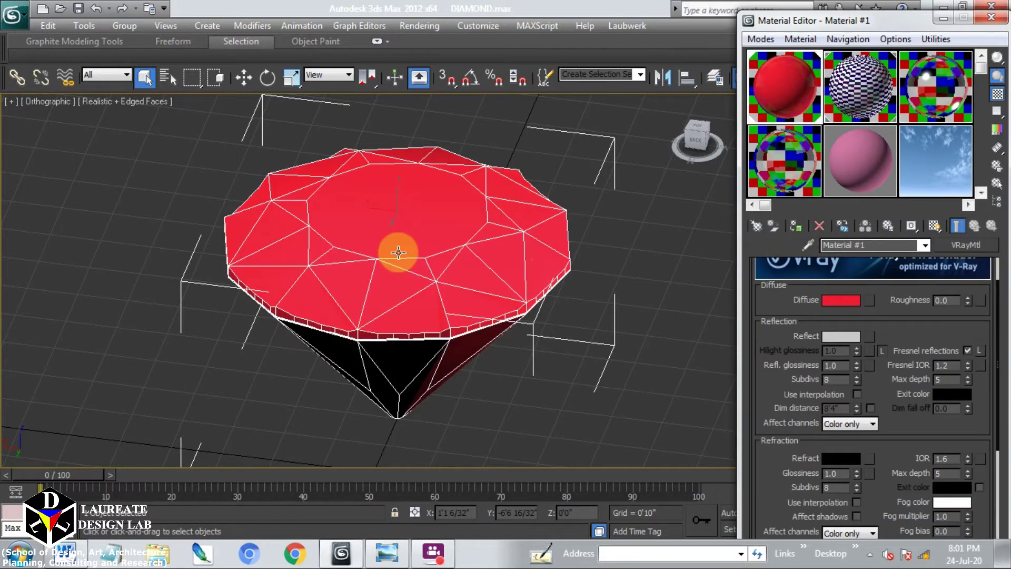
Assign the DIAMOND material to the selected gem
{"action": "left_click", "coordinate": [793, 191]}
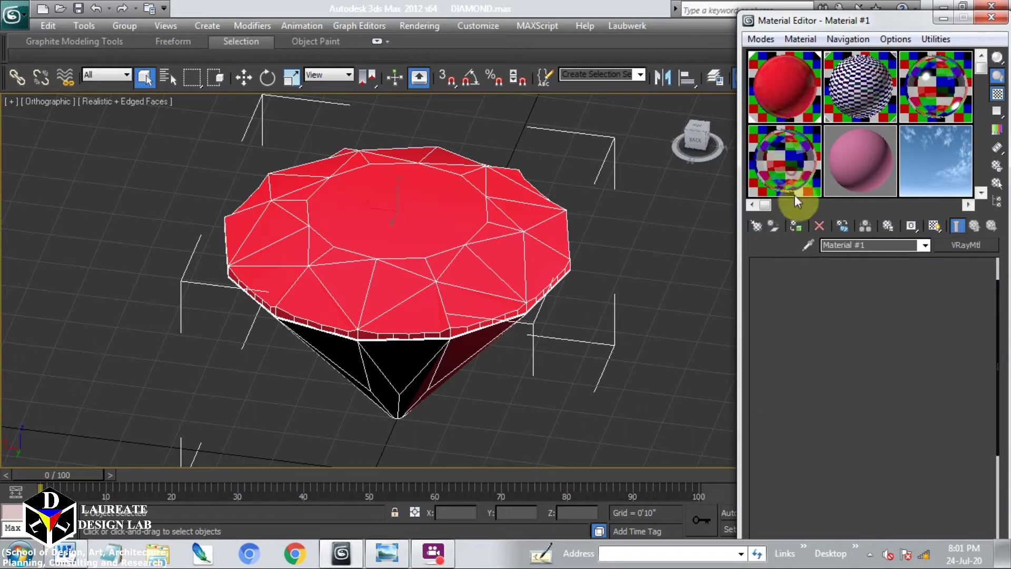
{"action": "left_click", "coordinate": [799, 226]}
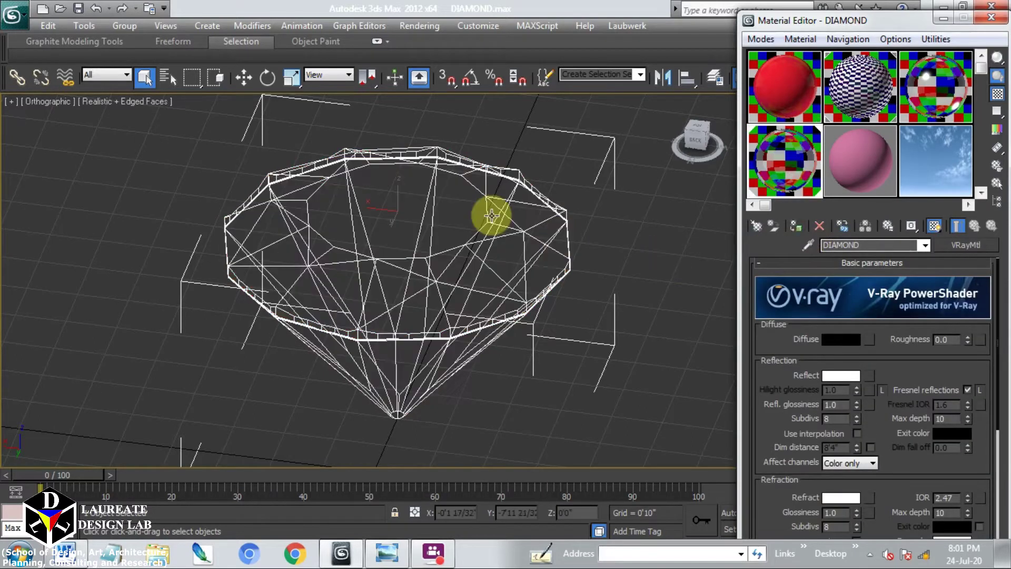
{"action": "right_click", "coordinate": [535, 174]}
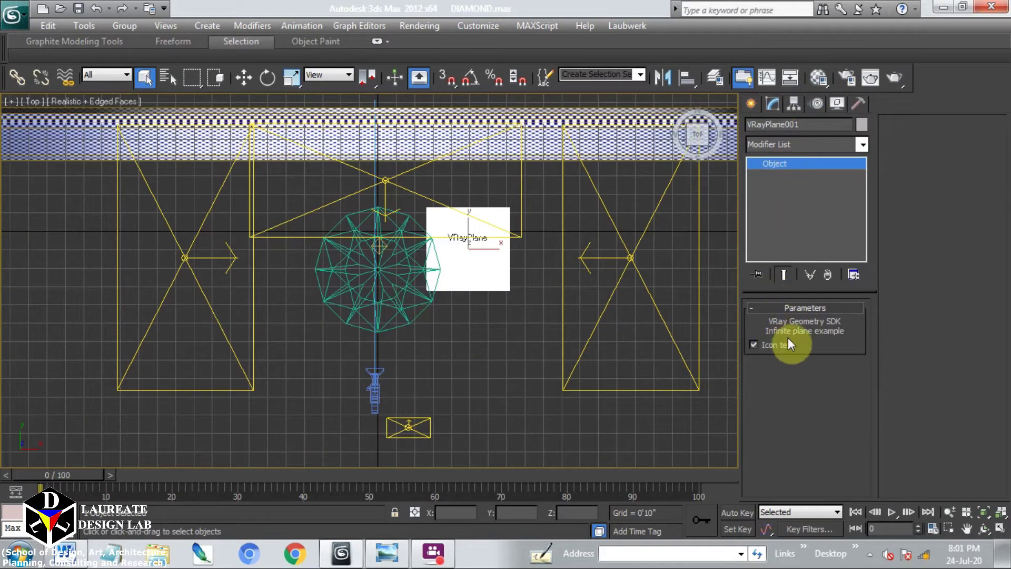
Show the VRay geometry types available for creation, including the VRayPlane used as the infinite ground
{"action": "left_click", "coordinate": [751, 104]}
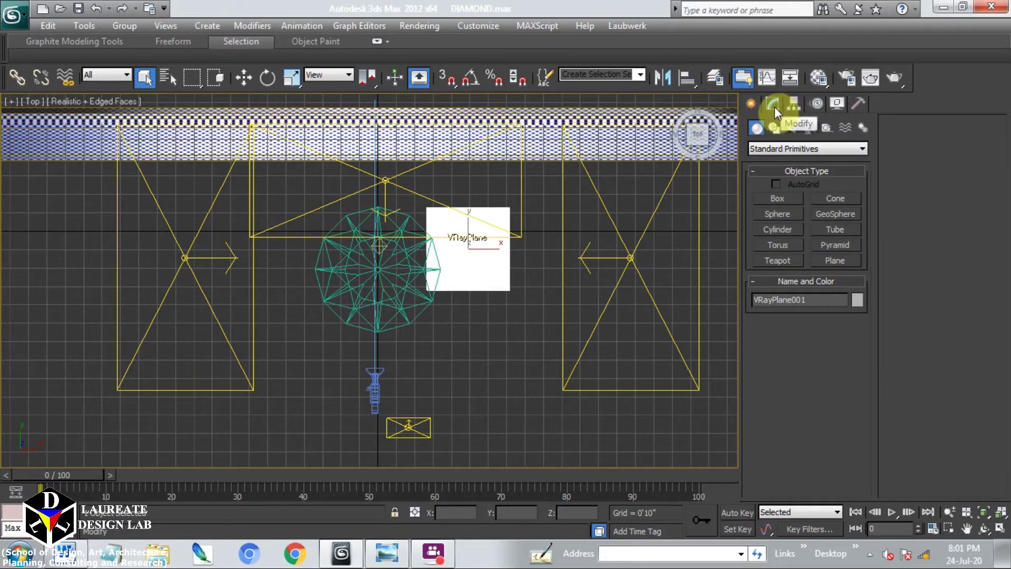
{"action": "left_click", "coordinate": [779, 149]}
{"action": "left_click", "coordinate": [788, 327]}
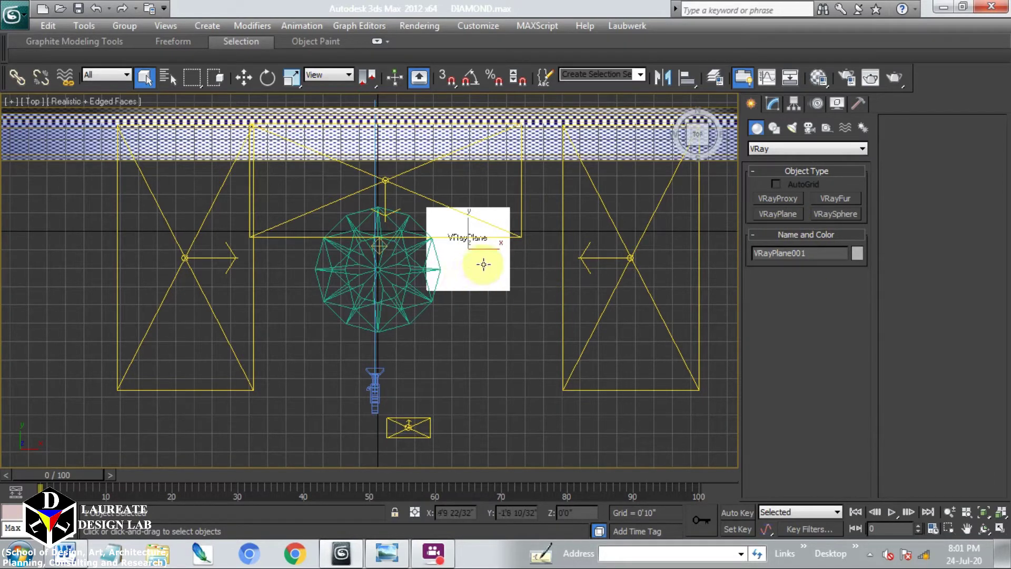
{"action": "middle_click_drag", "start_coordinate": [545, 305], "coordinate": [558, 345]}
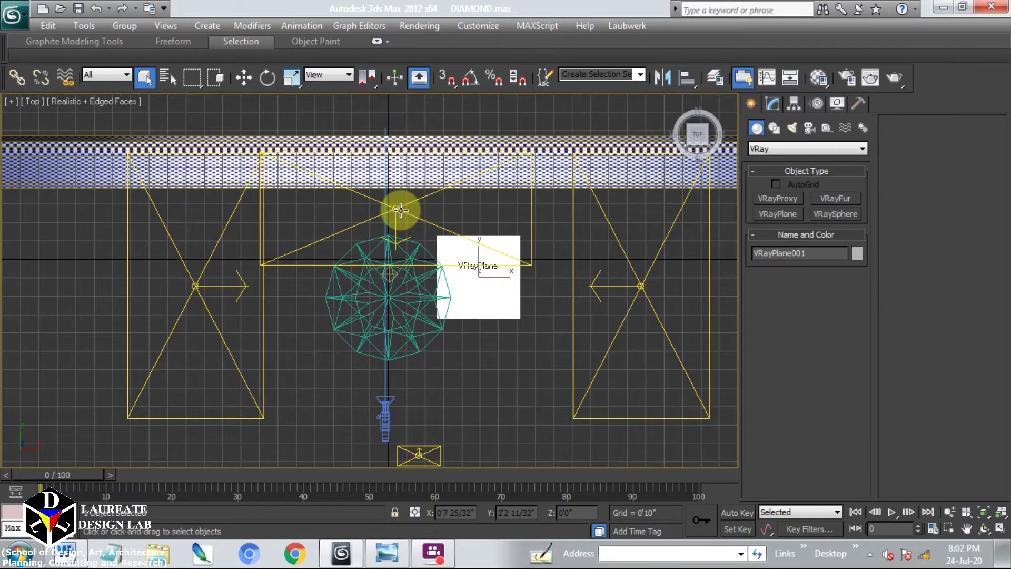
Examine the intensity, size, options and sampling settings of VRayLight004 behind the gem
{"action": "left_click", "coordinate": [400, 211]}
{"action": "left_click", "coordinate": [776, 107]}
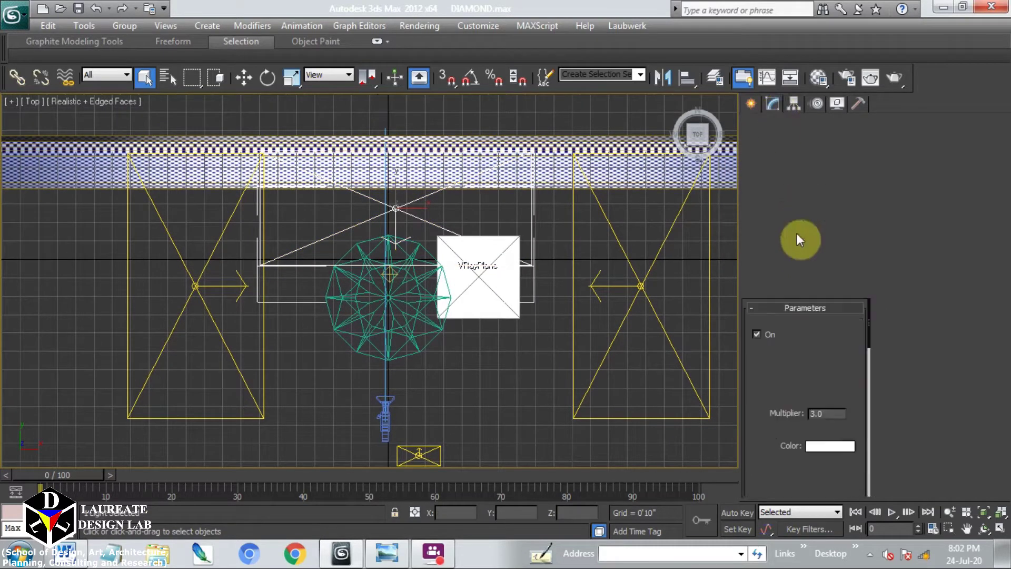
{"action": "left_click_drag", "start_coordinate": [836, 414], "coordinate": [796, 429]}
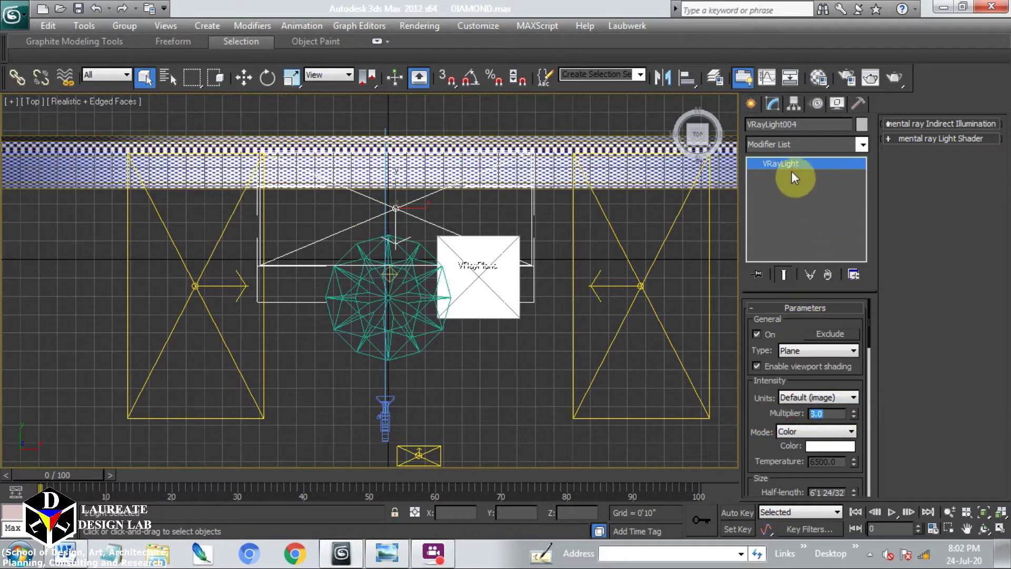
{"action": "left_click_drag", "start_coordinate": [792, 372], "coordinate": [801, 230]}
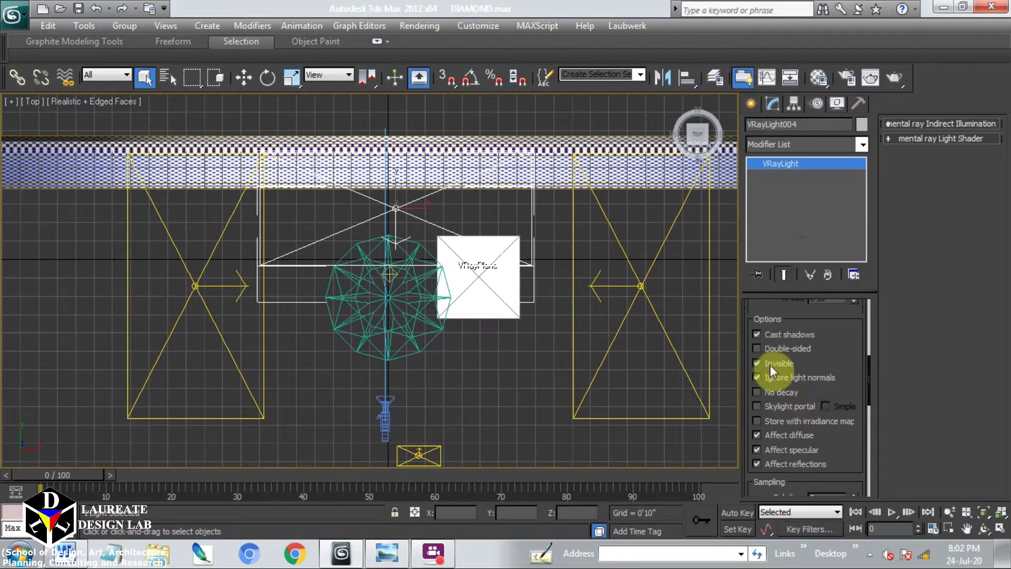
{"action": "left_click_drag", "start_coordinate": [835, 450], "coordinate": [842, 266]}
{"action": "left_click_drag", "start_coordinate": [839, 349], "coordinate": [840, 553]}
Examine the multiplier, size and visibility options of VRayLight001, the side light facing the gem in the +X direction
{"action": "left_click", "coordinate": [199, 299]}
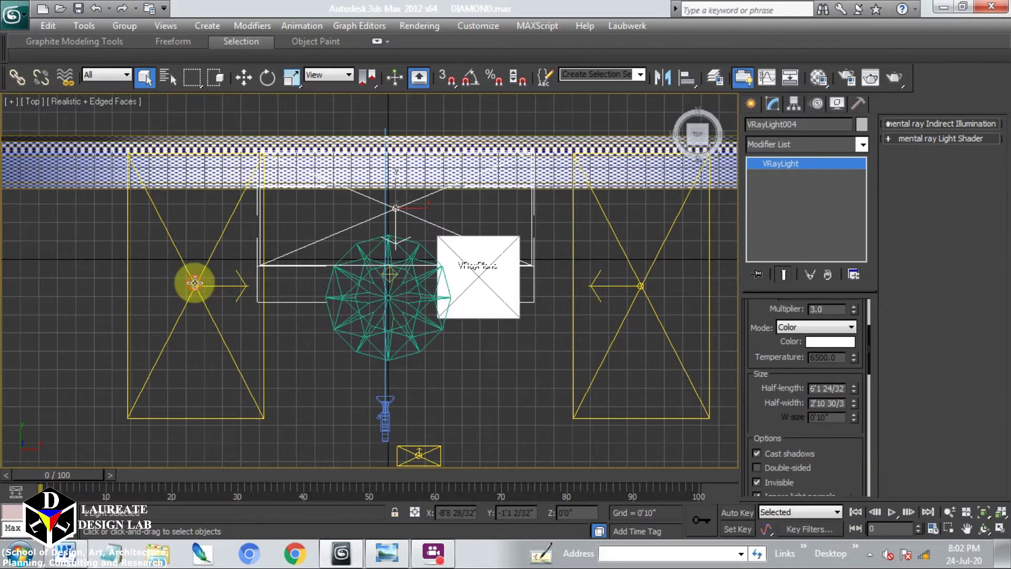
{"action": "double_click", "coordinate": [837, 410]}
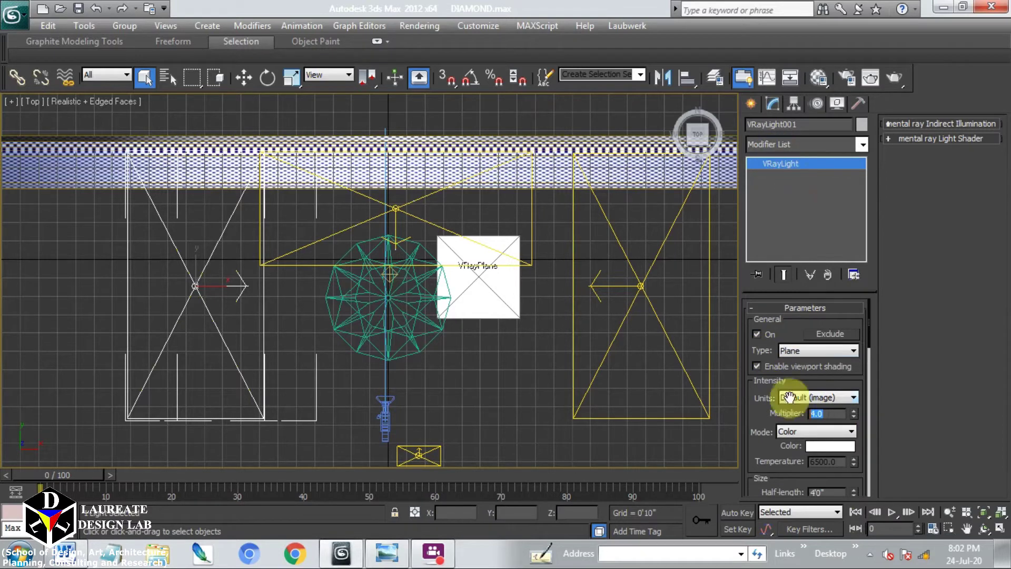
{"action": "left_click_drag", "start_coordinate": [764, 444], "coordinate": [790, 257]}
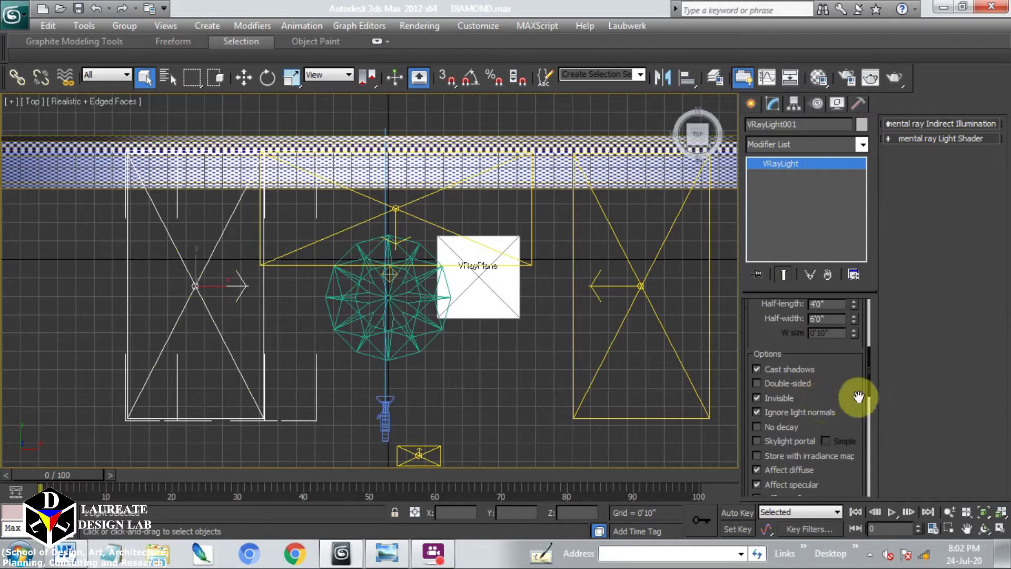
{"action": "left_click_drag", "start_coordinate": [864, 395], "coordinate": [840, 564]}
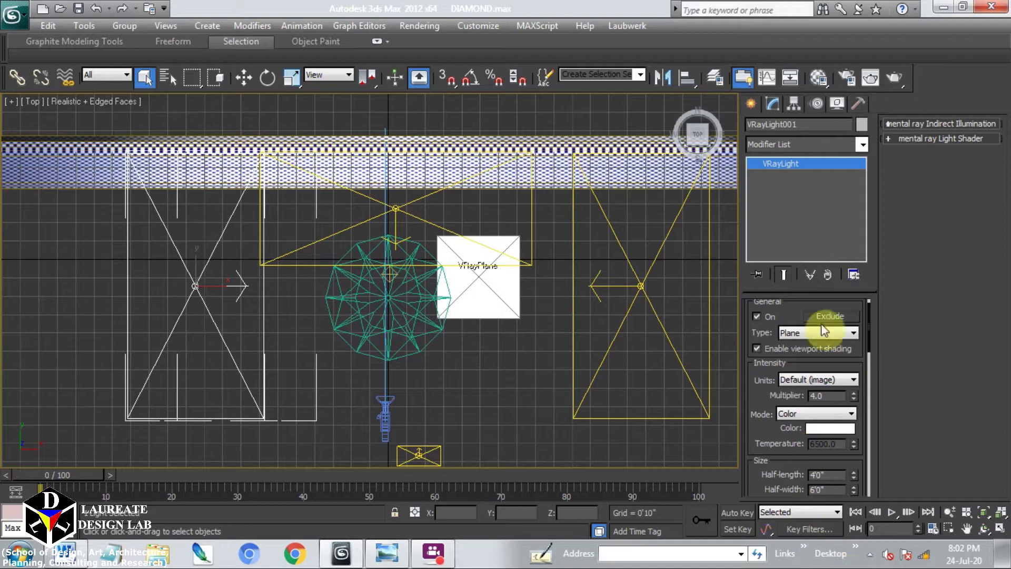
Examine the multiplier, size, options and sampling of VRayLight002, the side light facing the gem in the -X direction
{"action": "left_click", "coordinate": [638, 286]}
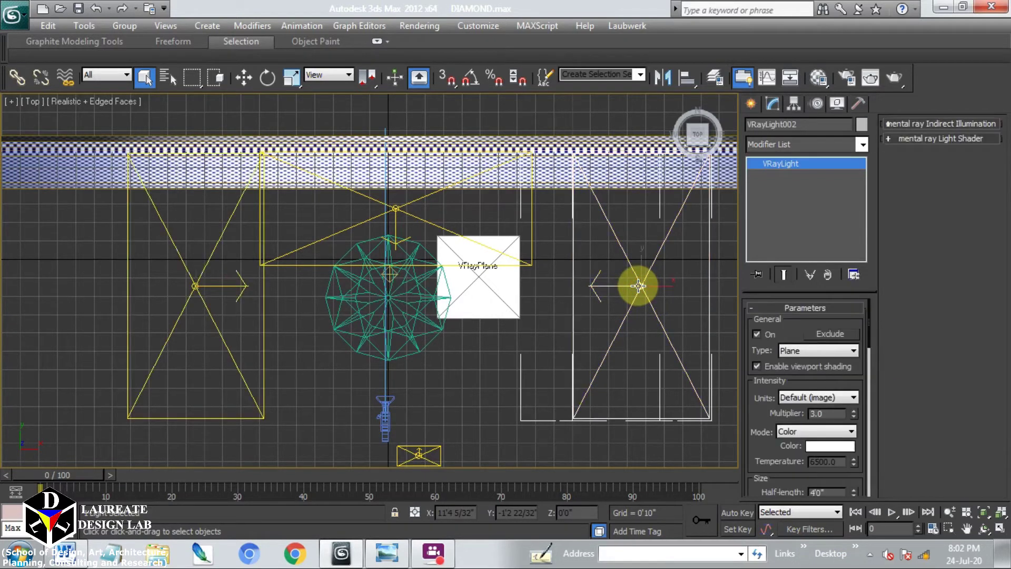
{"action": "double_click", "coordinate": [828, 413]}
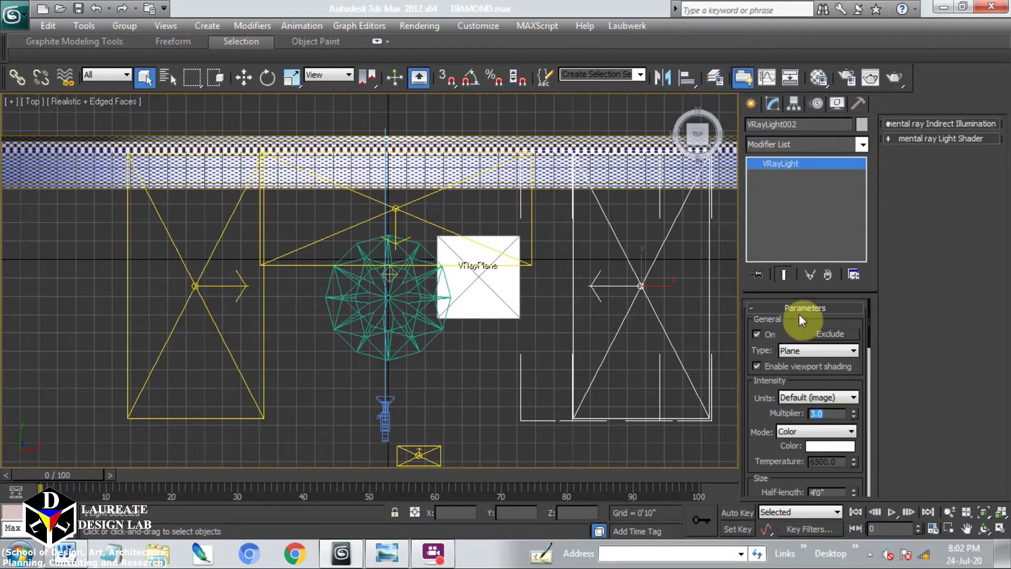
{"action": "left_click_drag", "start_coordinate": [761, 445], "coordinate": [778, 287]}
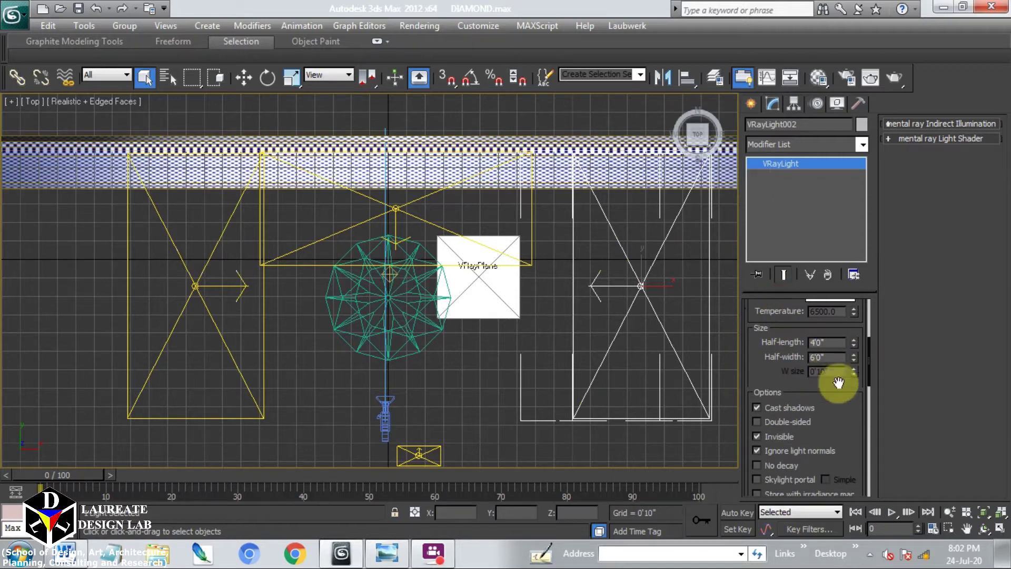
{"action": "left_click_drag", "start_coordinate": [826, 443], "coordinate": [846, 327]}
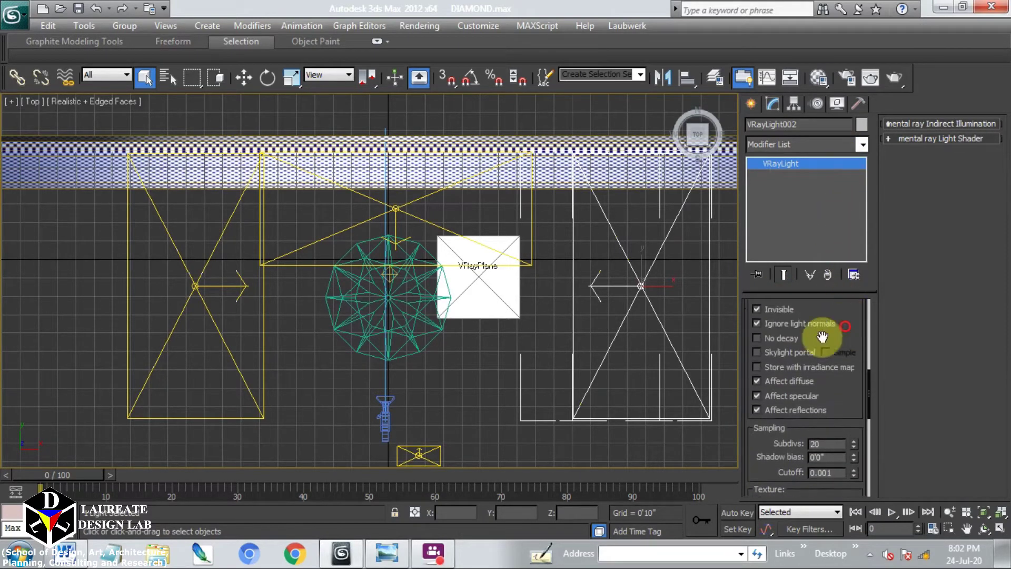
Examine the multiplier, size and options of VRayLight003, the small light beside the camera
{"action": "left_click", "coordinate": [418, 450]}
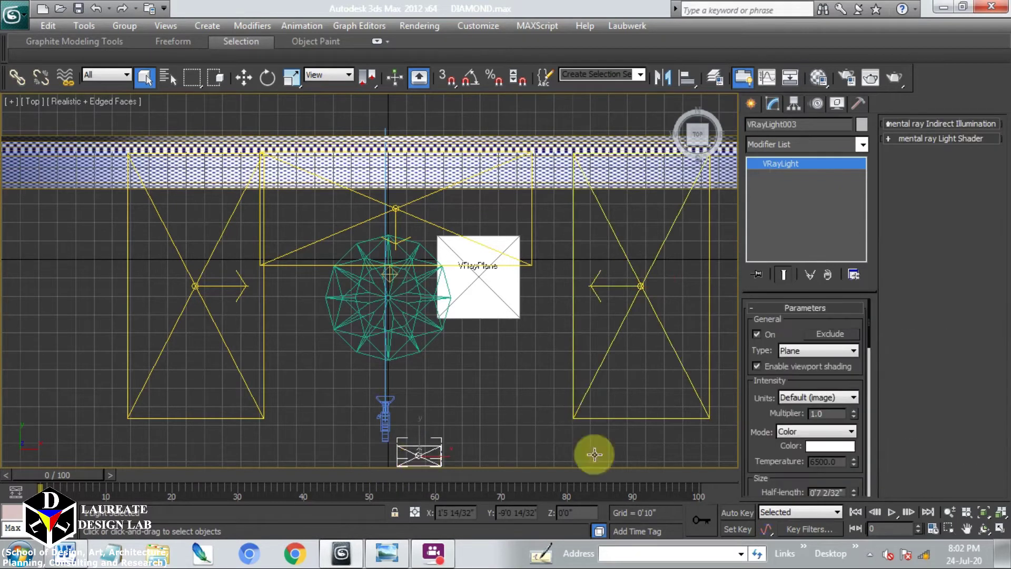
{"action": "double_click", "coordinate": [823, 413]}
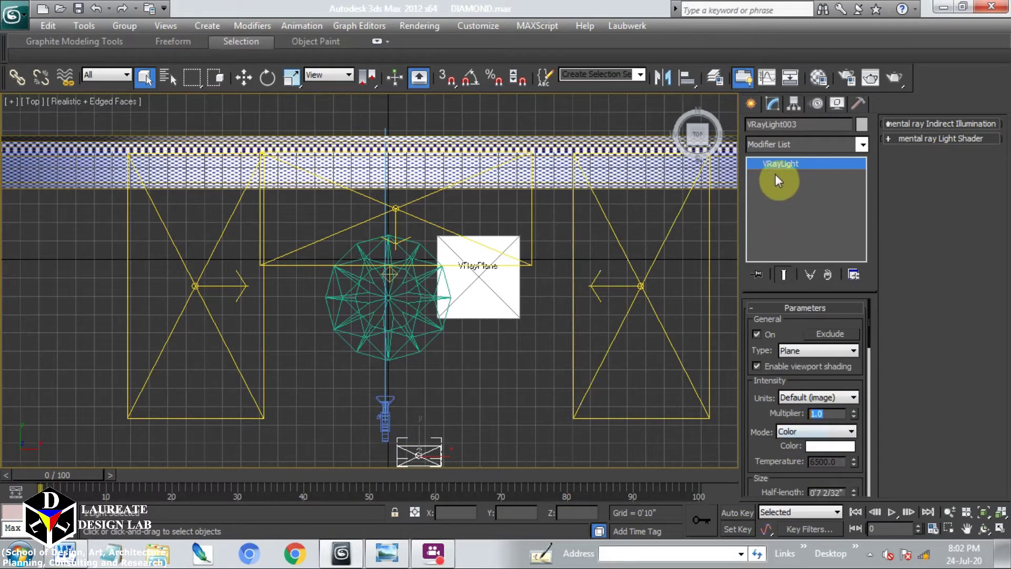
{"action": "left_click_drag", "start_coordinate": [784, 429], "coordinate": [783, 270]}
{"action": "left_click_drag", "start_coordinate": [837, 419], "coordinate": [813, 404]}
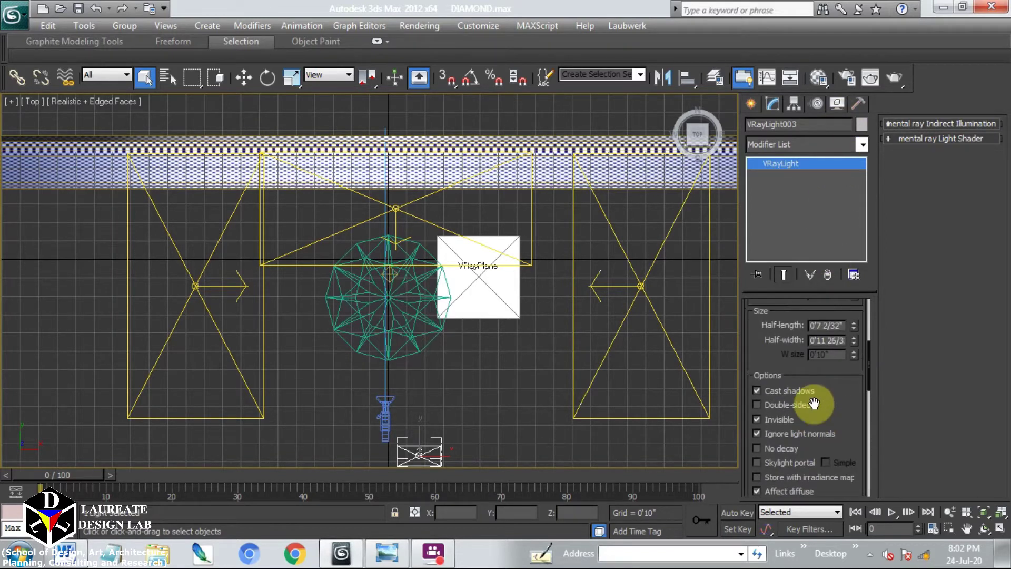
Inspect the Omni001 light inside the gem, including its shadow type, intensity settings and light color values, and deselect it
{"action": "middle_click_drag", "start_coordinate": [463, 294], "coordinate": [482, 349]}
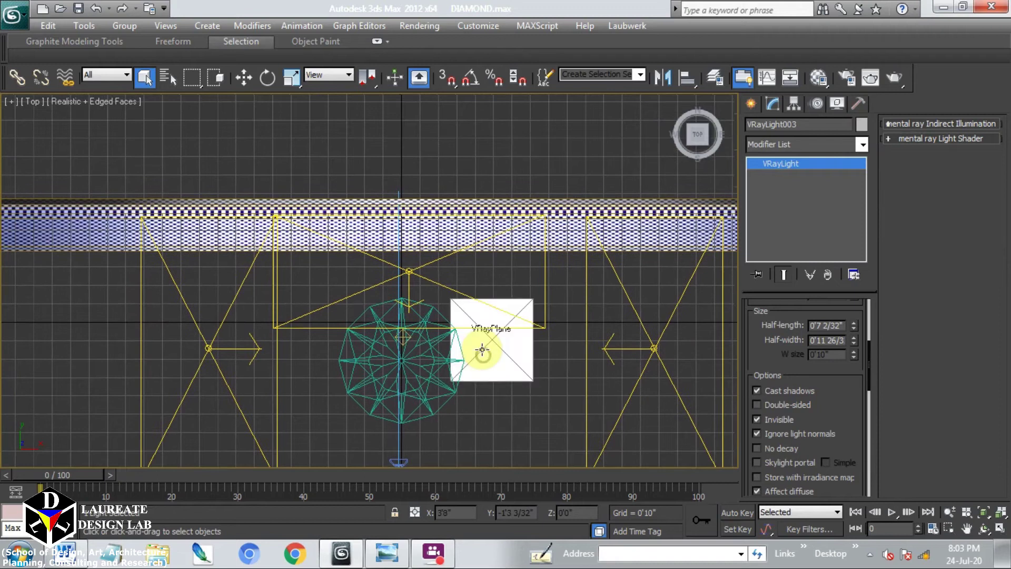
{"action": "scroll", "coordinate": [395, 343], "scroll_direction": "up", "scroll_amount": 6}
{"action": "left_click", "coordinate": [412, 317]}
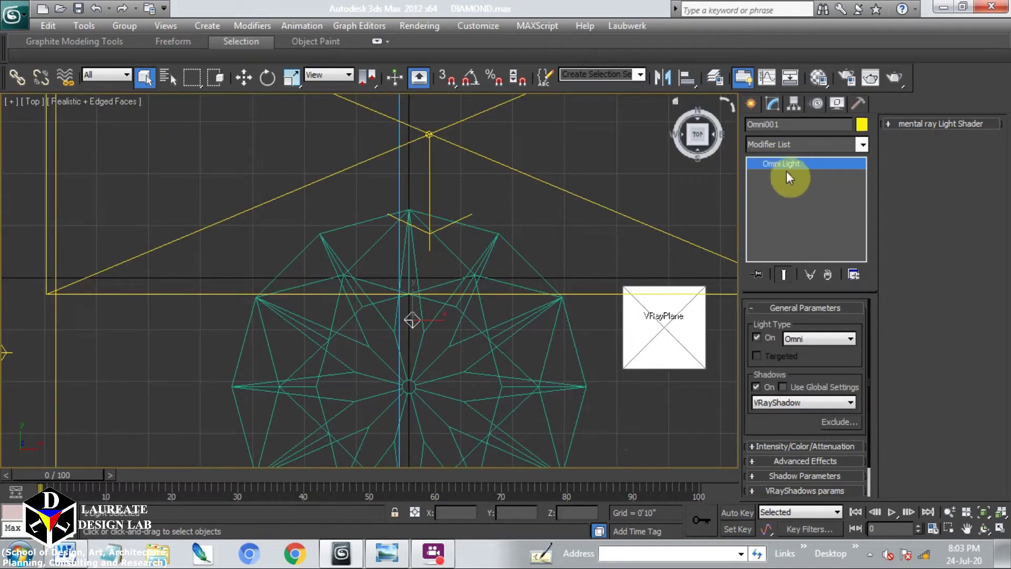
{"action": "left_click", "coordinate": [806, 442]}
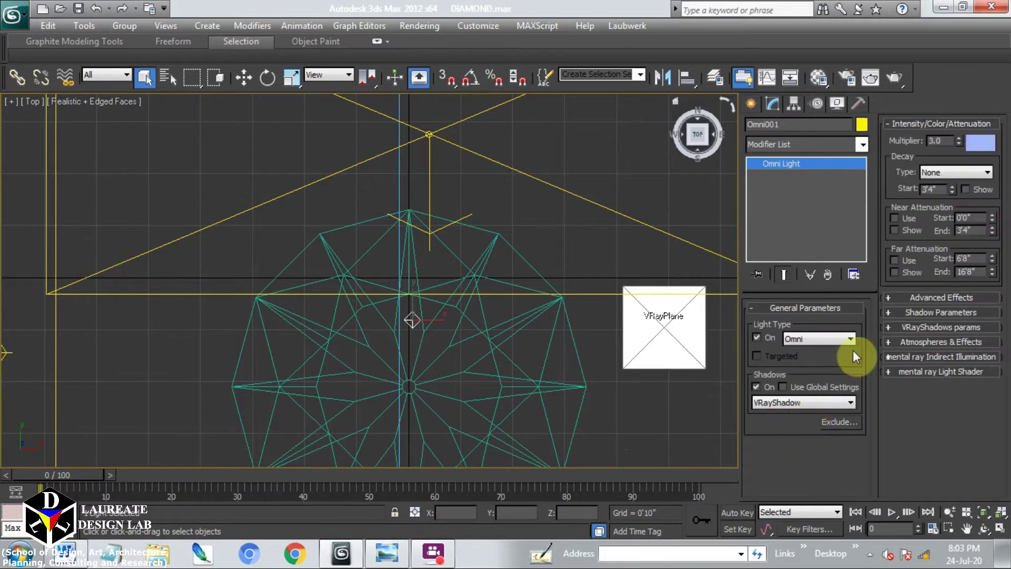
{"action": "left_click", "coordinate": [986, 142]}
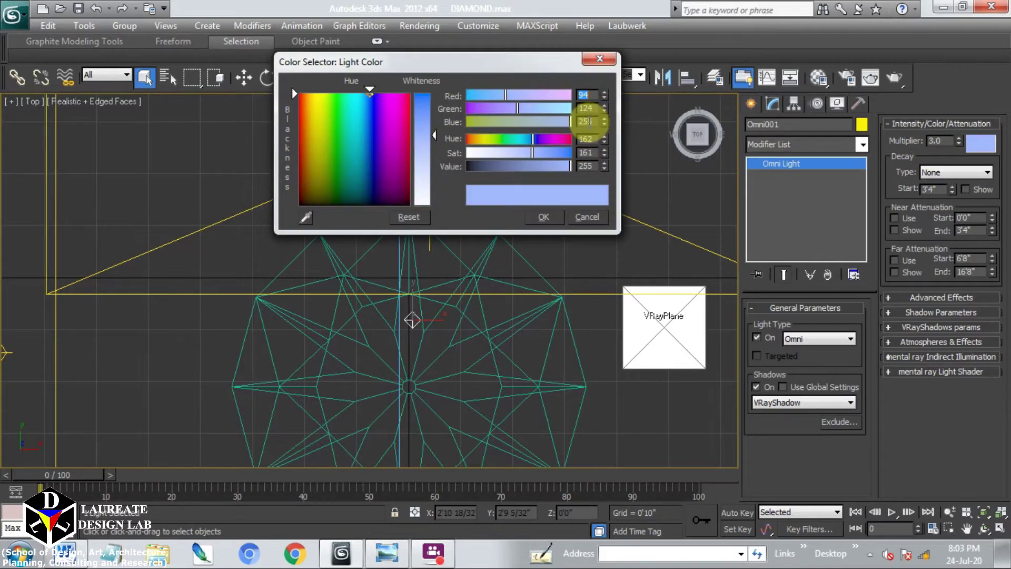
{"action": "left_click", "coordinate": [544, 217]}
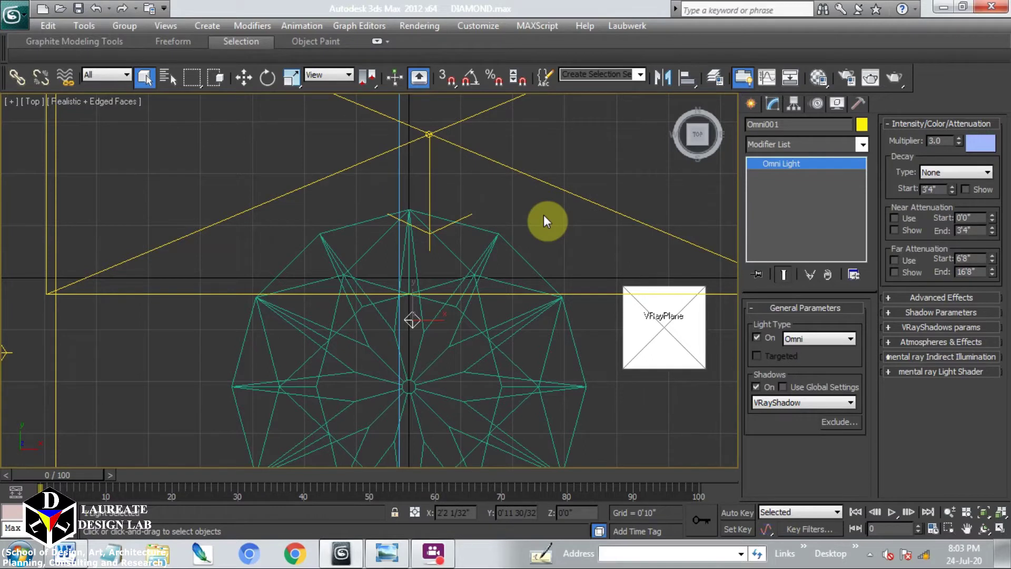
{"action": "left_click", "coordinate": [544, 214]}
Select the checkered backdrop Box001 and inspect its UVW Map settings and curved profile in the Left view
{"action": "middle_click_drag", "start_coordinate": [543, 213], "coordinate": [546, 307]}
{"action": "scroll", "coordinate": [548, 313], "scroll_direction": "down", "scroll_amount": 2}
{"action": "scroll", "coordinate": [548, 313], "scroll_direction": "down", "scroll_amount": 2}
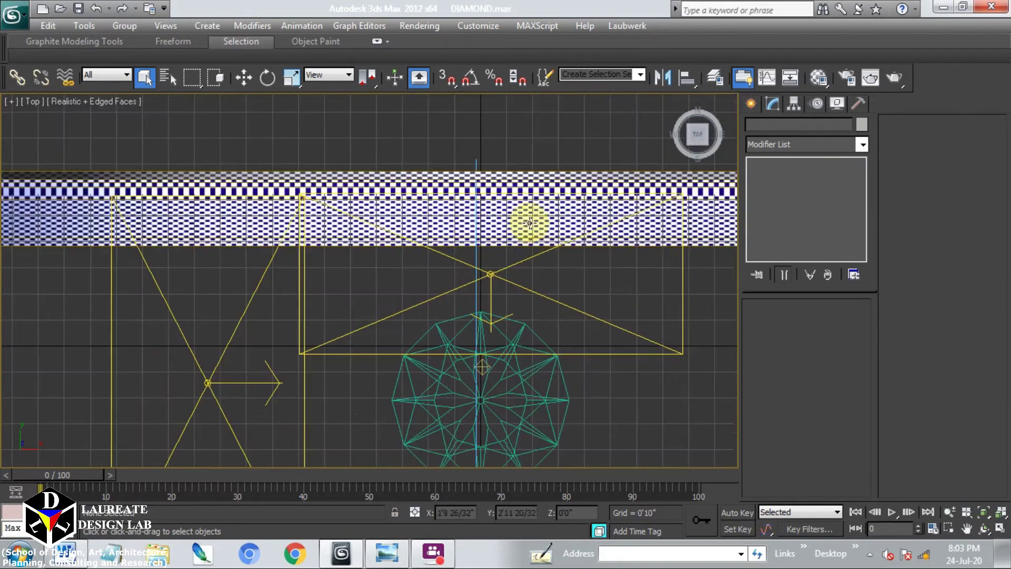
{"action": "left_click", "coordinate": [527, 180]}
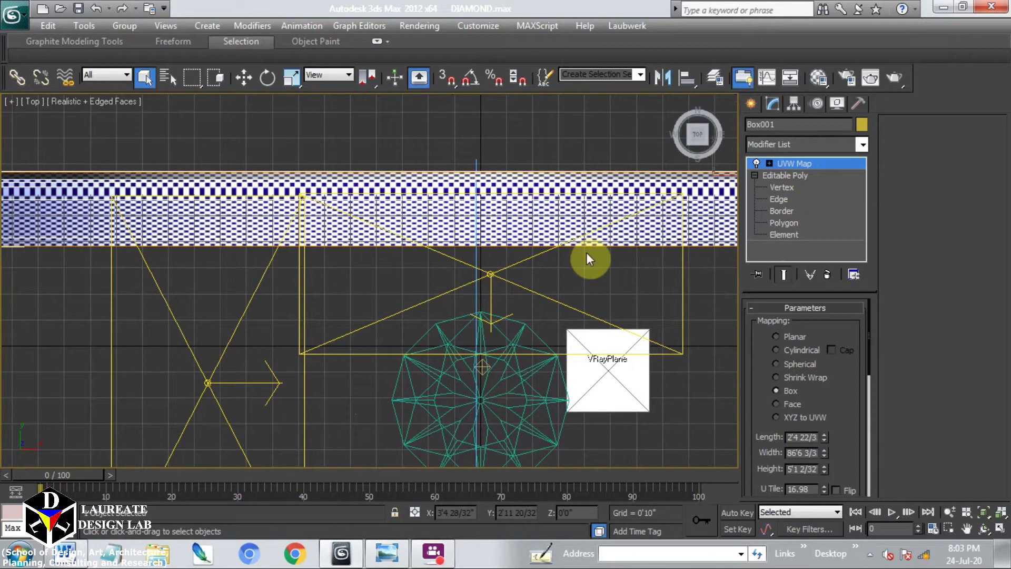
{"action": "key", "text": "l"}
{"action": "scroll", "coordinate": [316, 286], "scroll_direction": "up", "scroll_amount": 3}
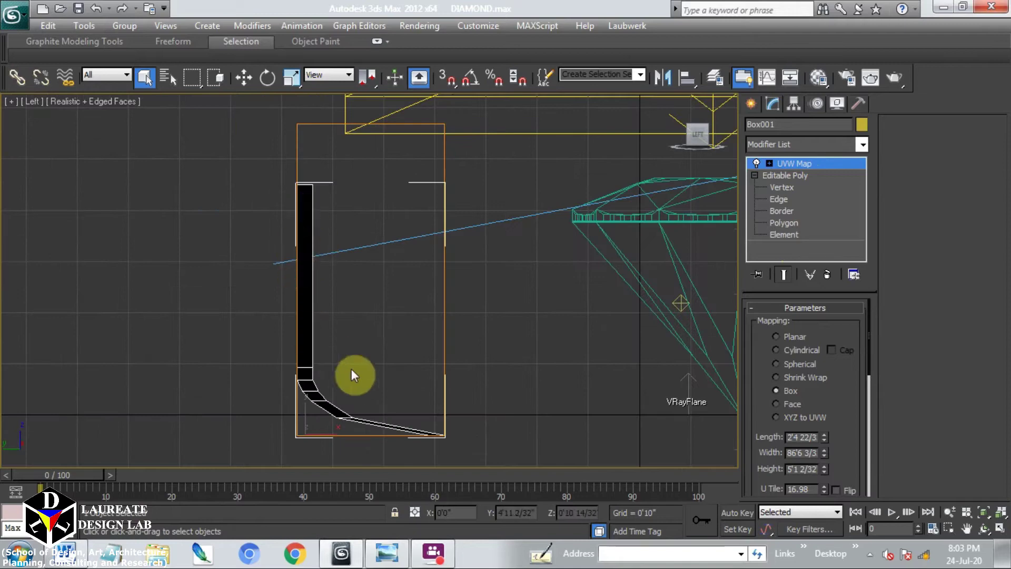
{"action": "scroll", "coordinate": [360, 354], "scroll_direction": "down", "scroll_amount": 2}
Inspect the curved backdrop together with the gem, lights and camera from an angled orthographic view
{"action": "mouse_move", "coordinate": [355, 348]}
{"action": "middle_mouse_down", "text": "alt"}
{"action": "mouse_move", "coordinate": [340, 356]}
{"action": "mouse_move", "coordinate": [349, 364]}
{"action": "middle_mouse_up", "text": "alt"}
{"action": "left_click", "coordinate": [452, 284]}
{"action": "scroll", "coordinate": [453, 287], "scroll_direction": "down", "scroll_amount": 4}
{"action": "mouse_move", "coordinate": [480, 293]}
{"action": "middle_mouse_down"}
{"action": "mouse_move", "coordinate": [492, 293]}
{"action": "mouse_move", "coordinate": [467, 287]}
{"action": "mouse_move", "coordinate": [485, 301]}
{"action": "middle_mouse_up"}
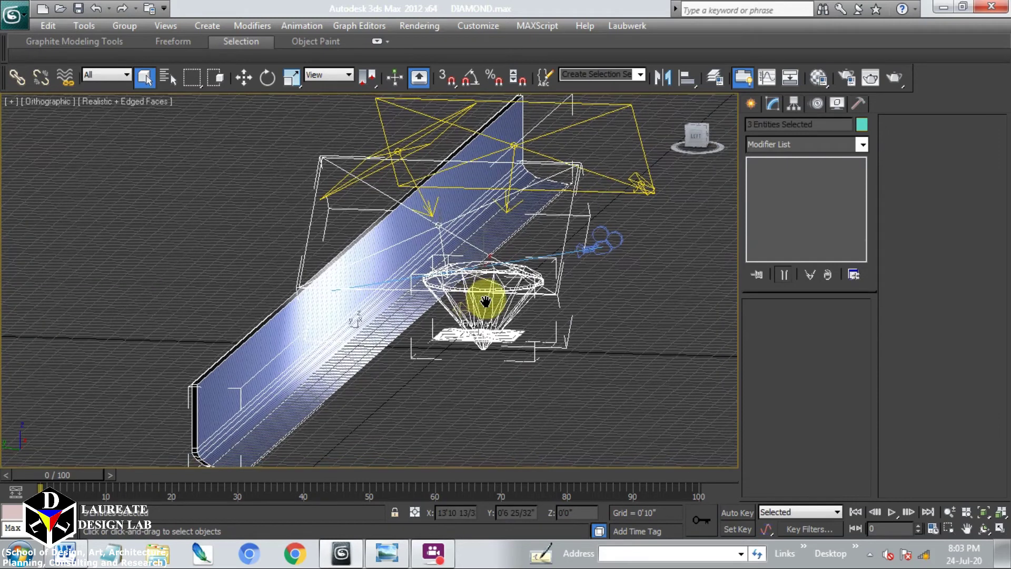
Switch the viewport to Camera001 and examine the common output size in the Render Setup
{"action": "key", "text": "c"}
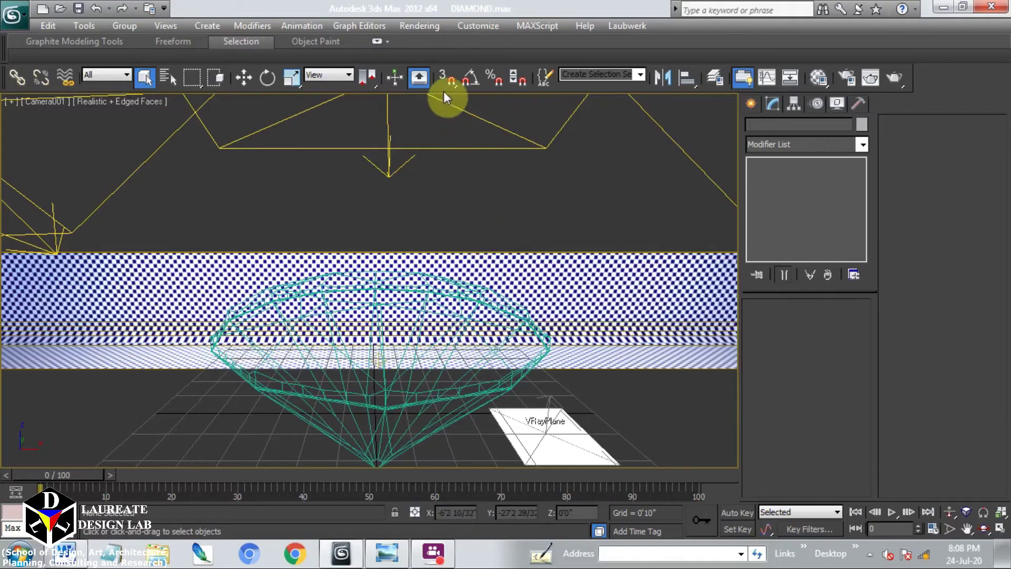
{"action": "left_click", "coordinate": [419, 25]}
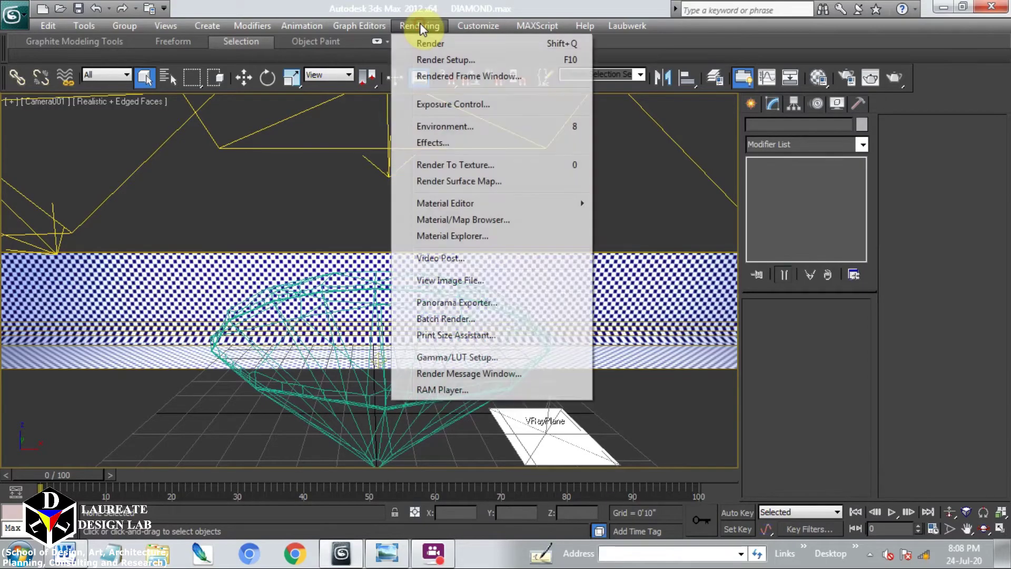
{"action": "left_click", "coordinate": [438, 60]}
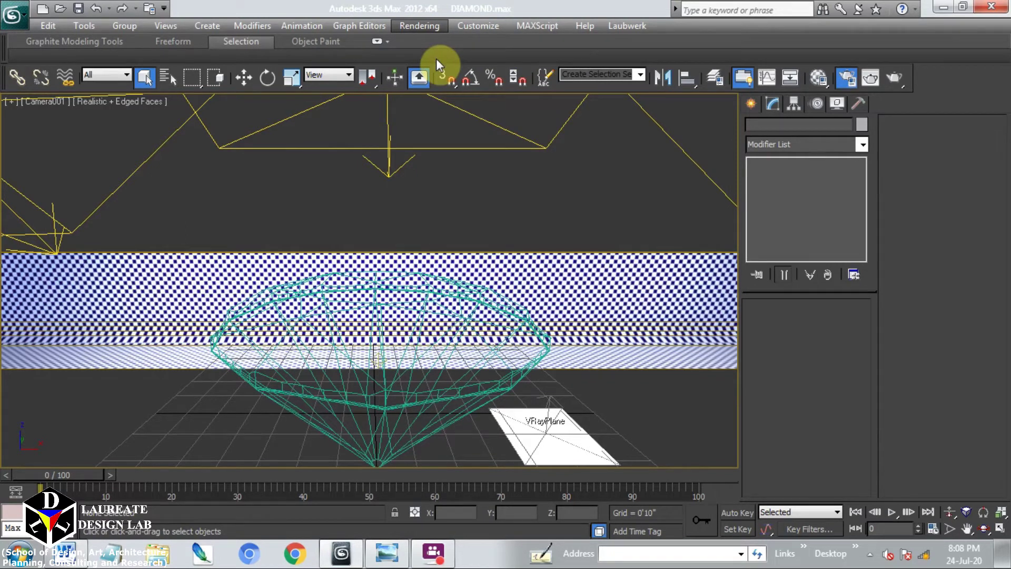
{"action": "double_click", "coordinate": [598, 294]}
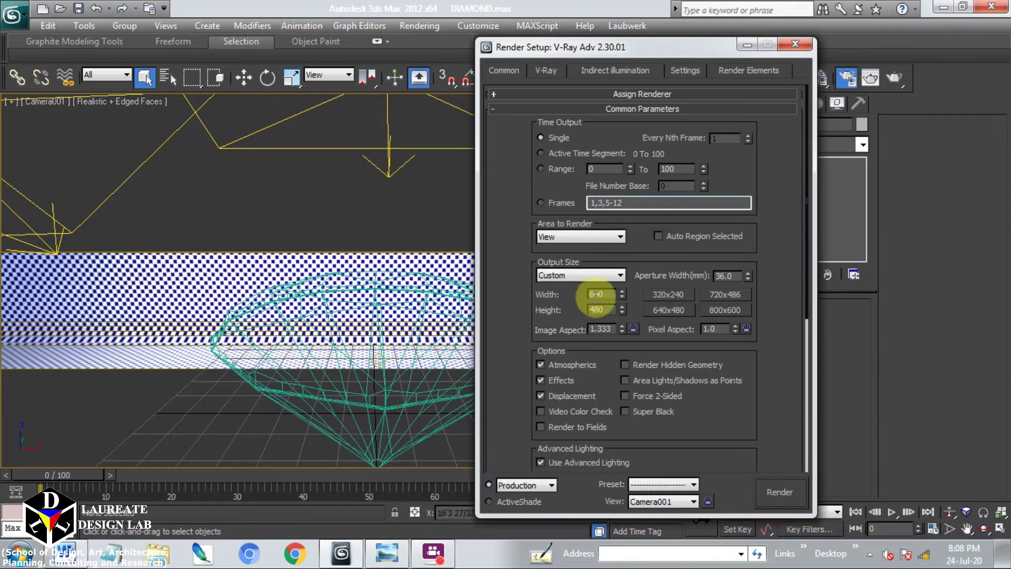
{"action": "key", "text": "Tab"}
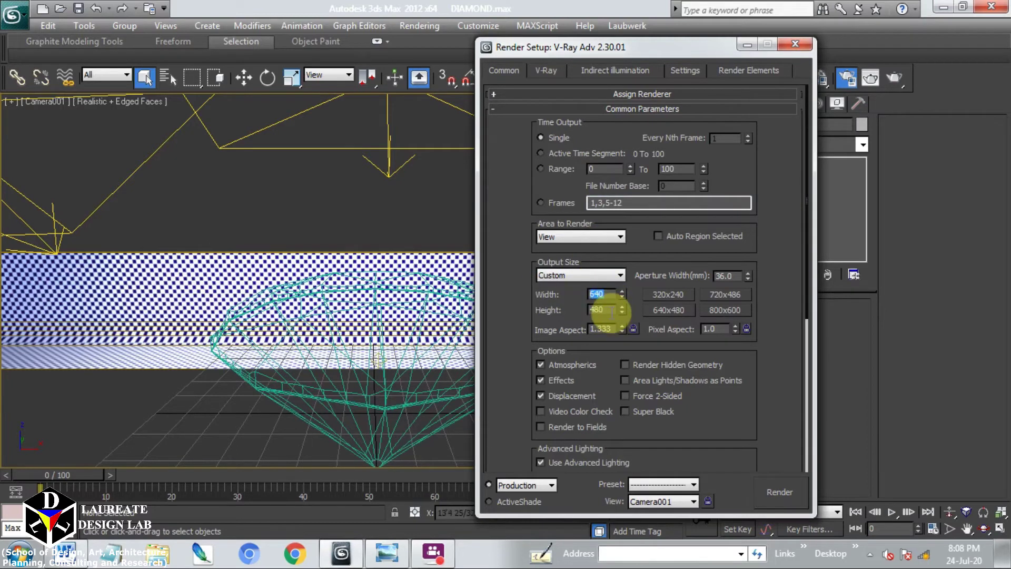
Examine the V-Ray frame buffer options and the global switches in the render settings
{"action": "left_click", "coordinate": [542, 70]}
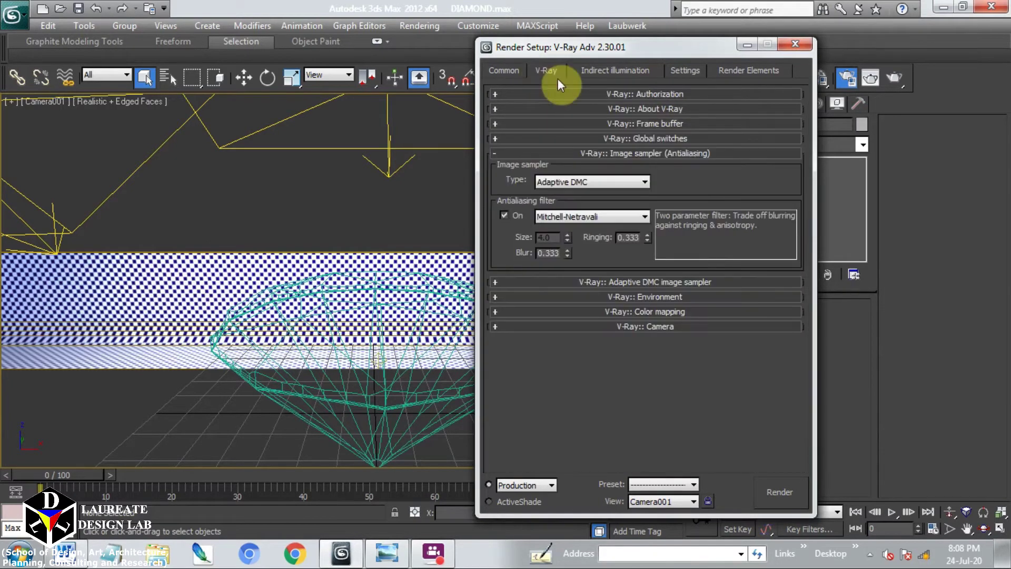
{"action": "left_click", "coordinate": [613, 123]}
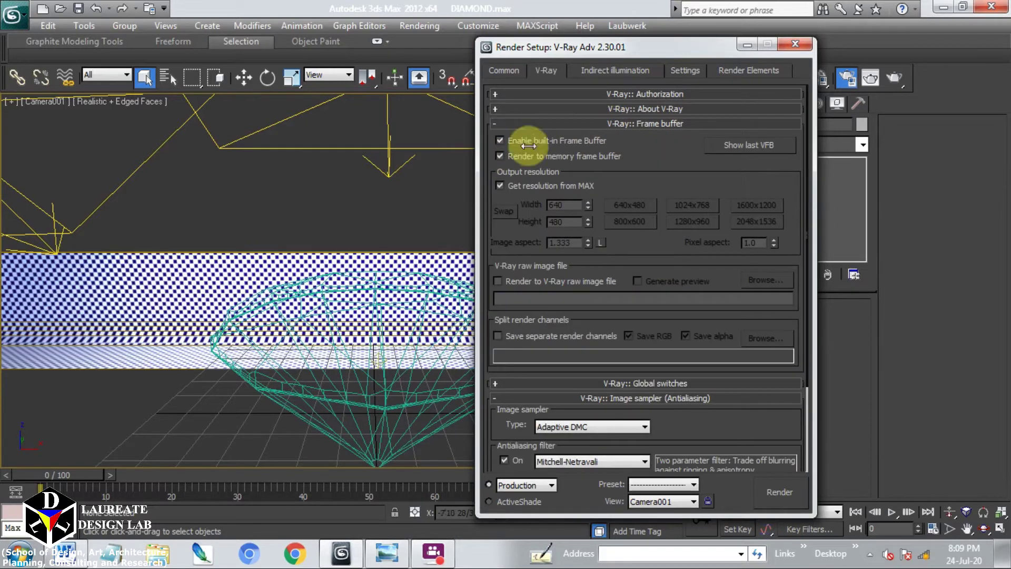
{"action": "left_click", "coordinate": [606, 121]}
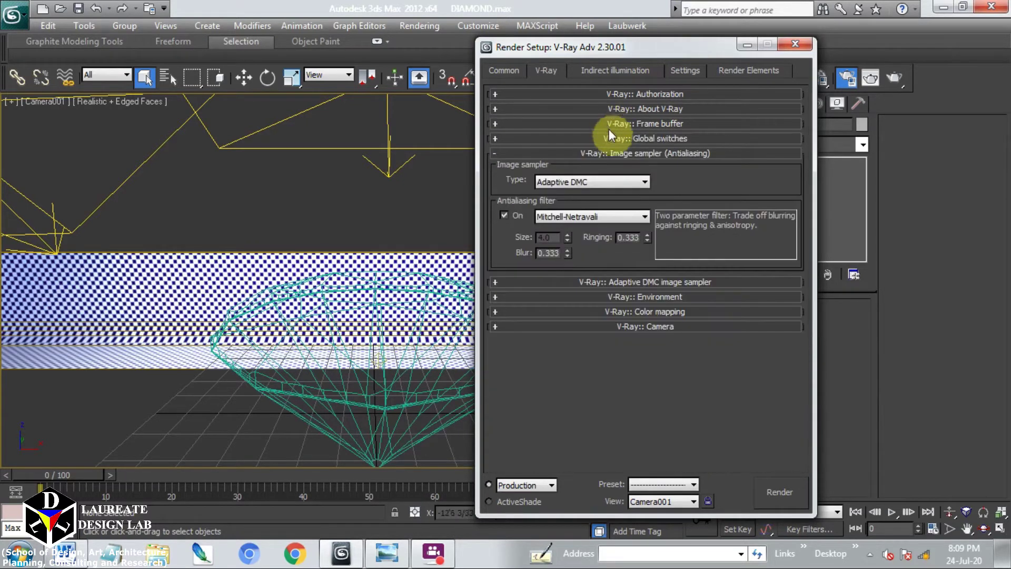
{"action": "left_click", "coordinate": [608, 138]}
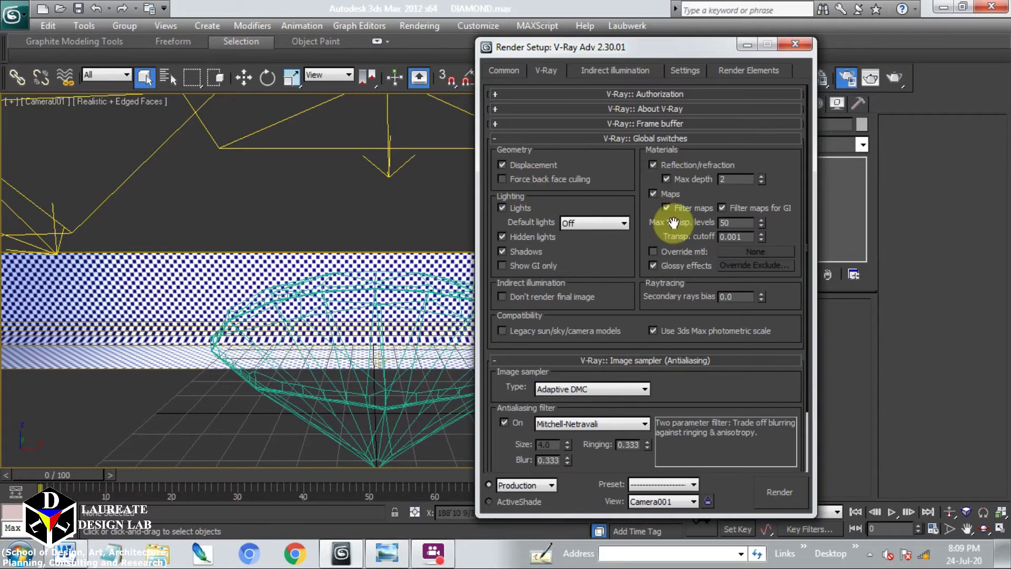
{"action": "left_click", "coordinate": [566, 139]}
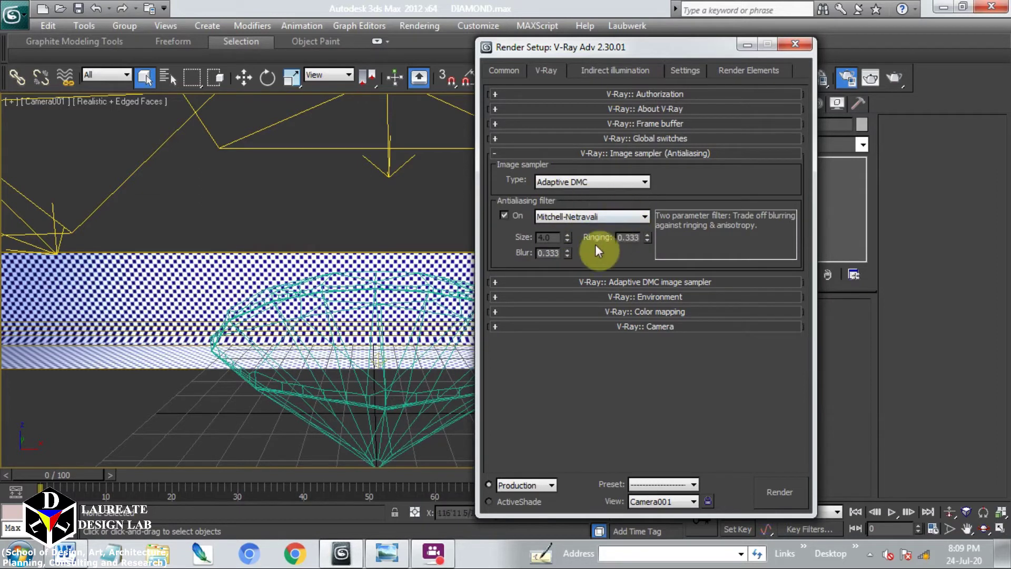
Collapse the image sampler settings and examine the min and max subdivs of the Adaptive DMC image sampler
{"action": "left_click", "coordinate": [545, 152]}
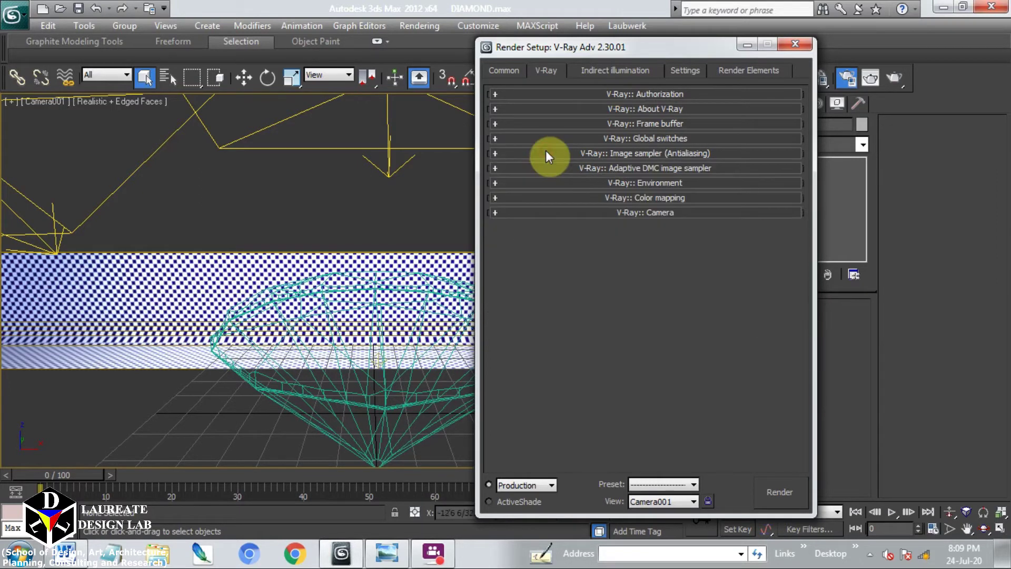
{"action": "left_click", "coordinate": [554, 168]}
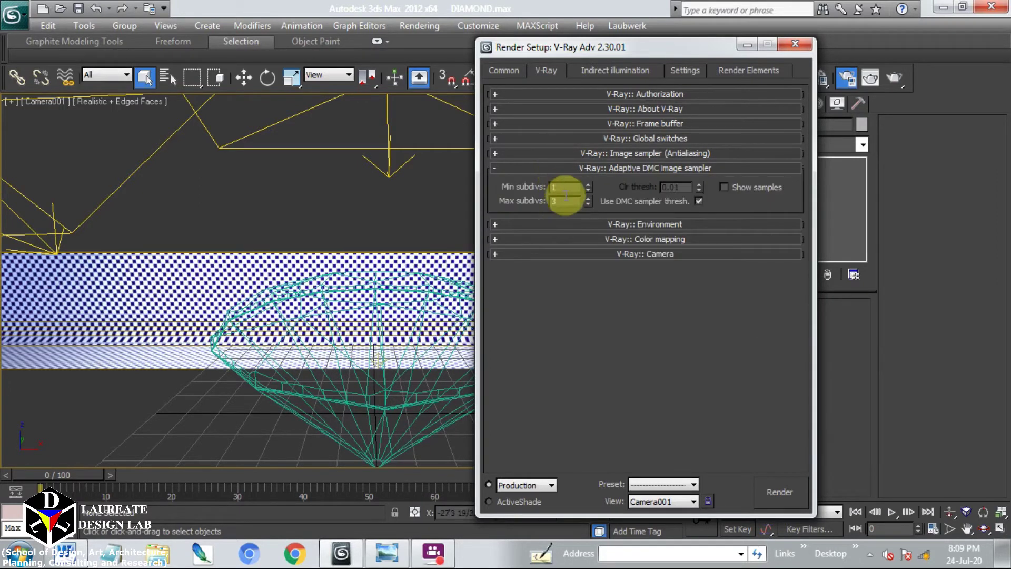
{"action": "left_click", "coordinate": [628, 167]}
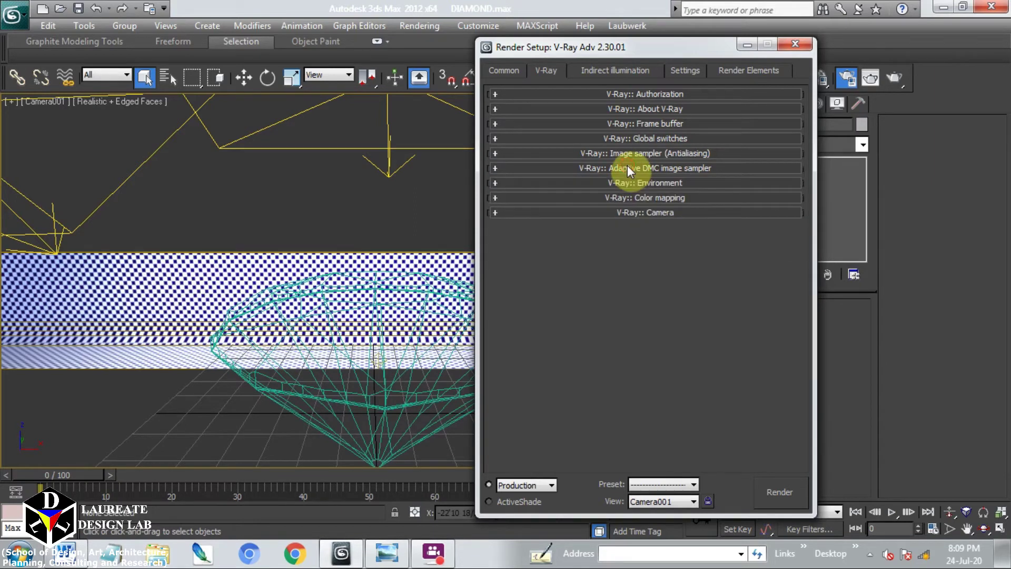
Examine the V-Ray environment overrides and the color mapping type, multipliers and gamma
{"action": "left_click", "coordinate": [630, 182]}
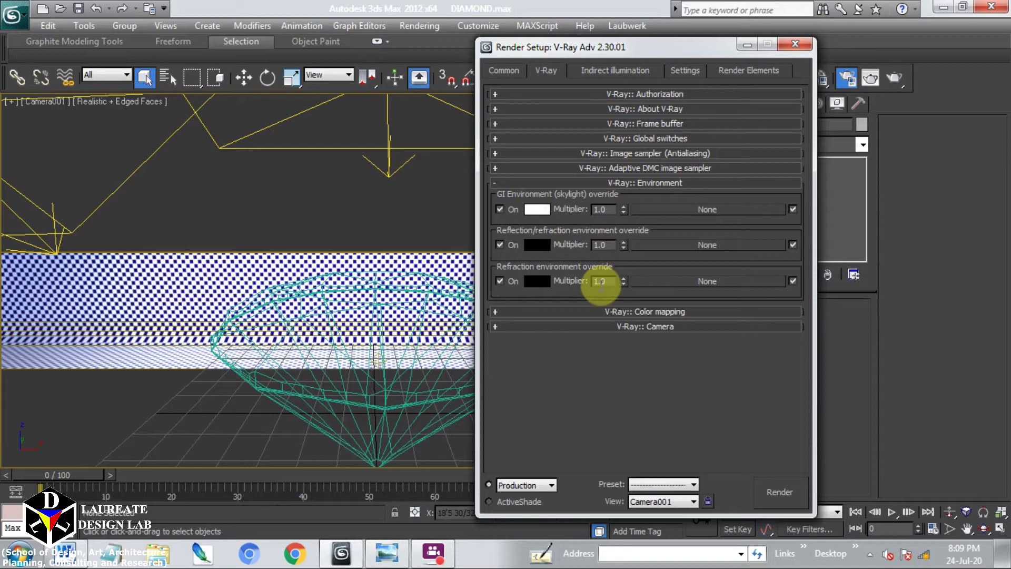
{"action": "left_click", "coordinate": [549, 183]}
{"action": "left_click", "coordinate": [554, 195]}
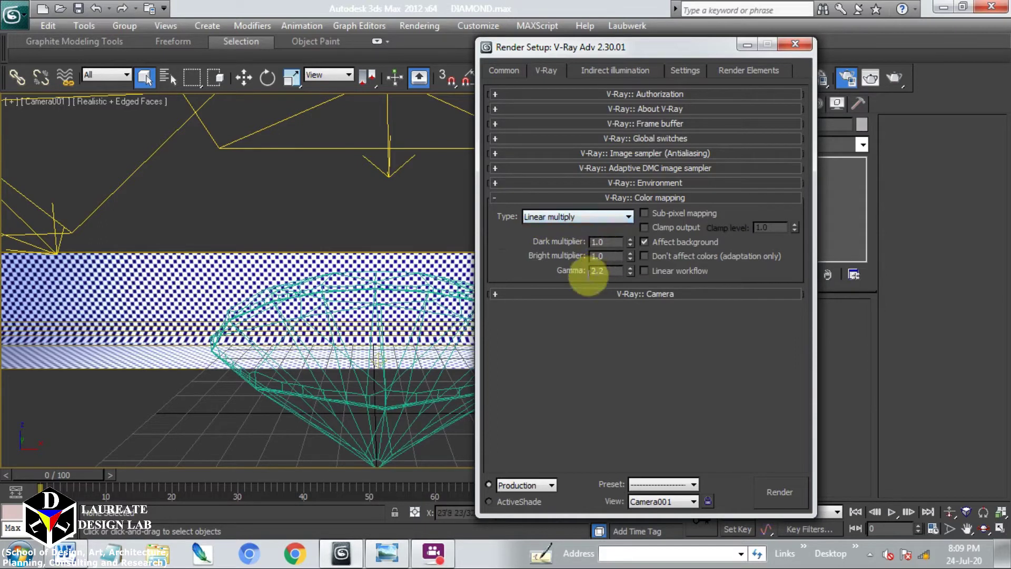
{"action": "left_click", "coordinate": [627, 197]}
Examine the indirect illumination bounces and GI engines together with the irradiance map preset and options
{"action": "left_click", "coordinate": [612, 70]}
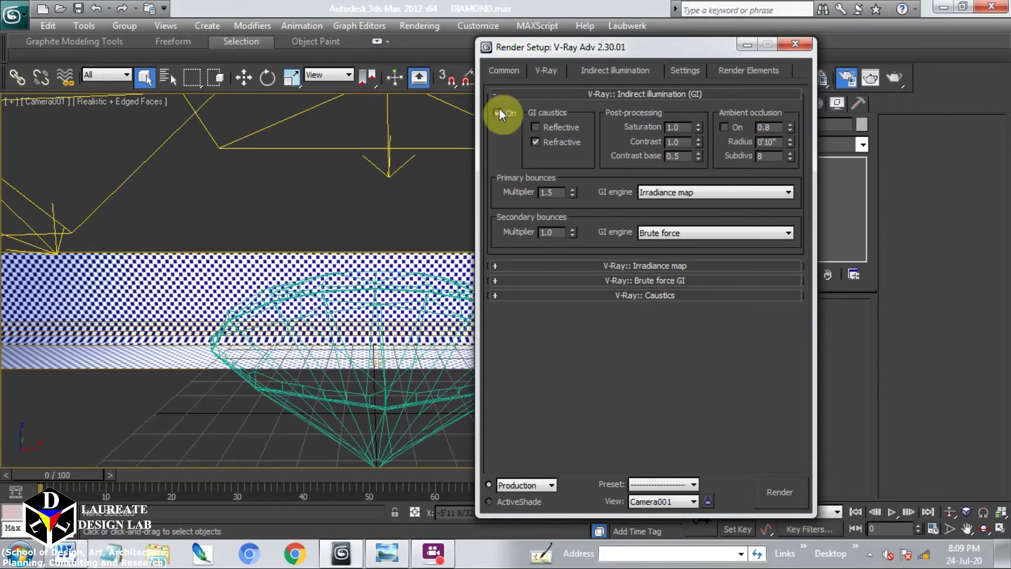
{"action": "left_click", "coordinate": [507, 91]}
{"action": "left_click", "coordinate": [511, 105]}
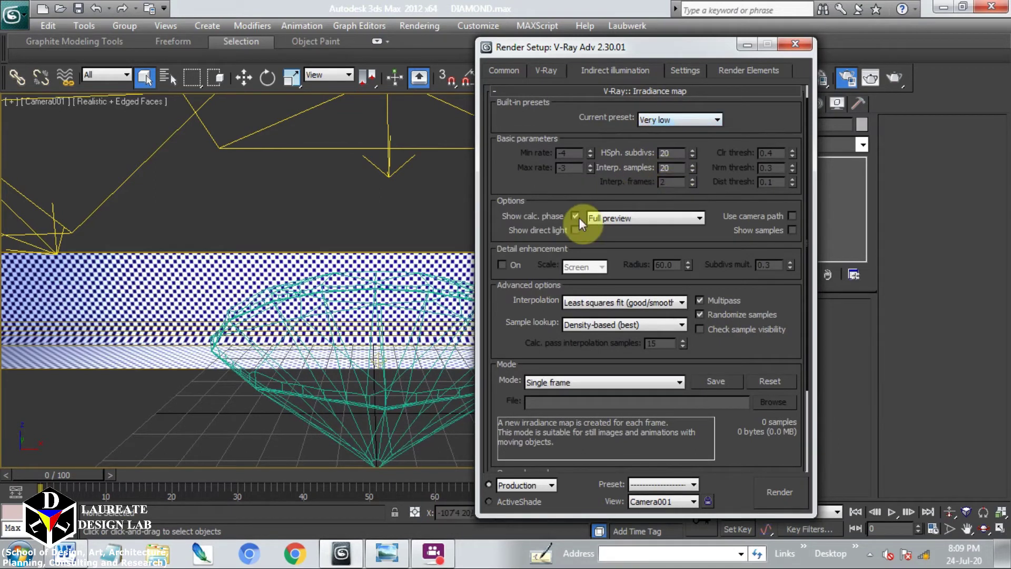
{"action": "left_click", "coordinate": [586, 92]}
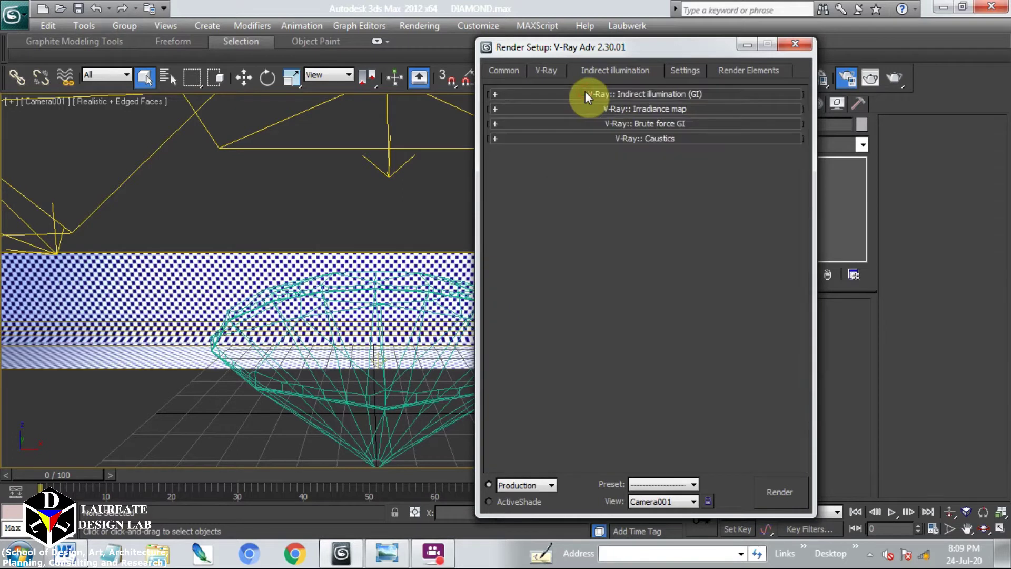
Examine the Brute force GI subdivs and secondary bounces, along with the caustics settings
{"action": "left_click", "coordinate": [584, 124]}
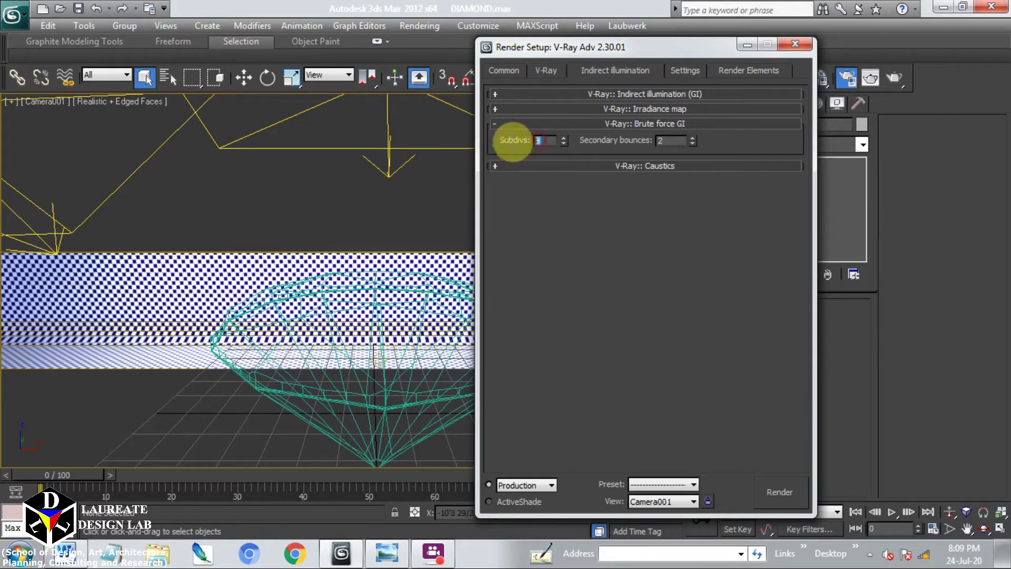
{"action": "left_click", "coordinate": [660, 140]}
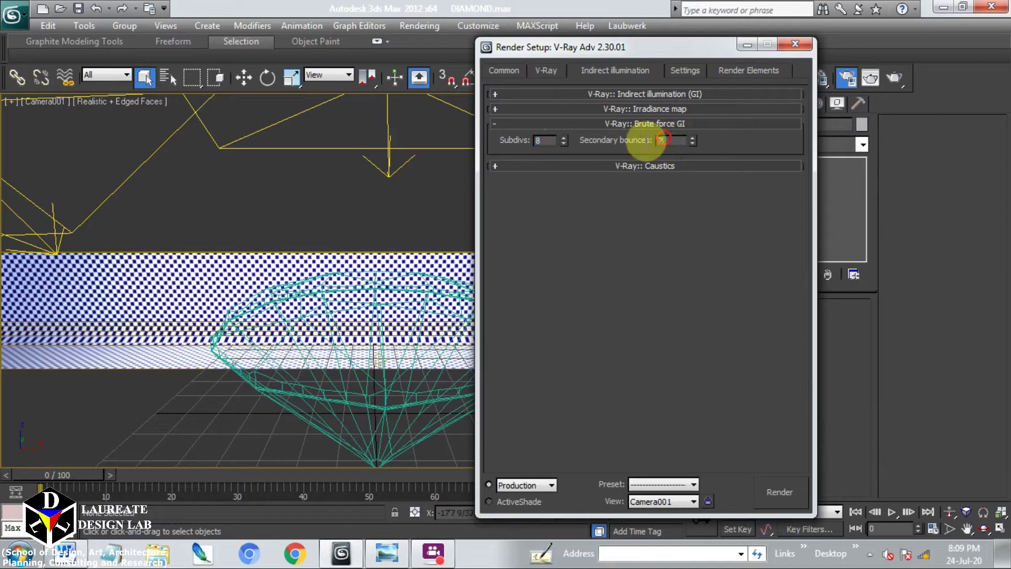
{"action": "left_click", "coordinate": [634, 124]}
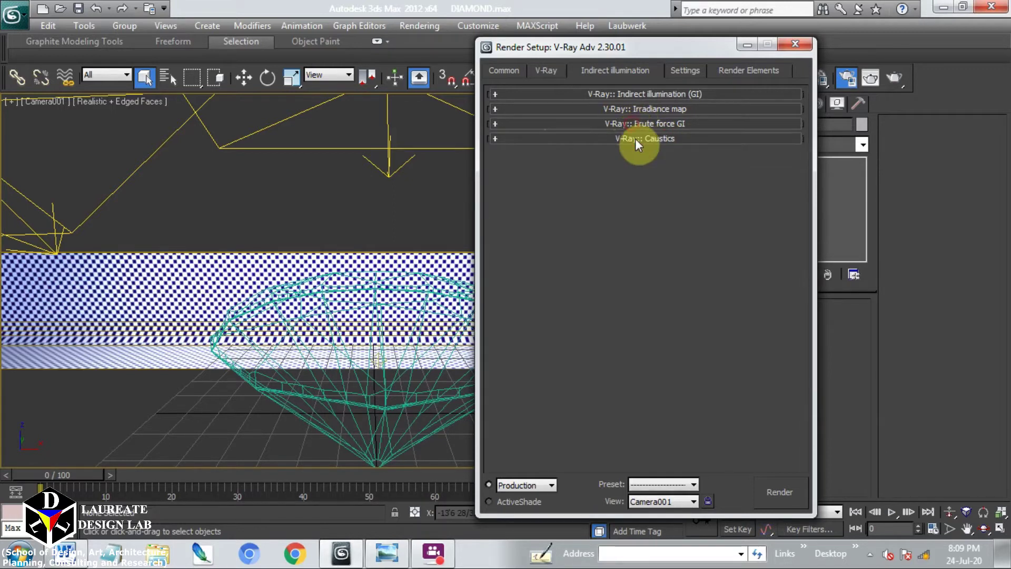
{"action": "left_click", "coordinate": [635, 142]}
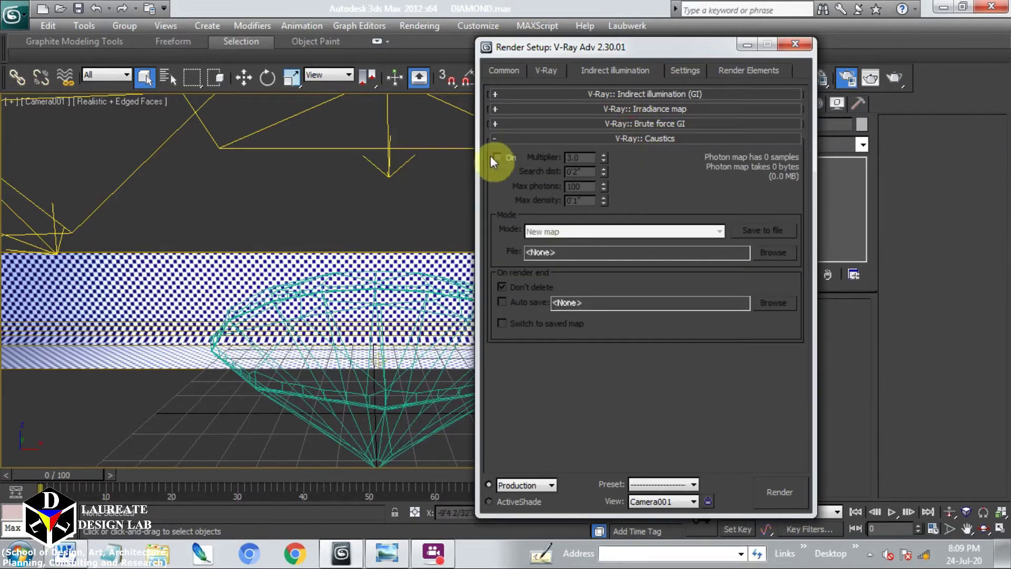
{"action": "left_click", "coordinate": [564, 139]}
Examine the DMC sampler and V-Ray system settings, including the X and Y render region division
{"action": "left_click", "coordinate": [682, 71]}
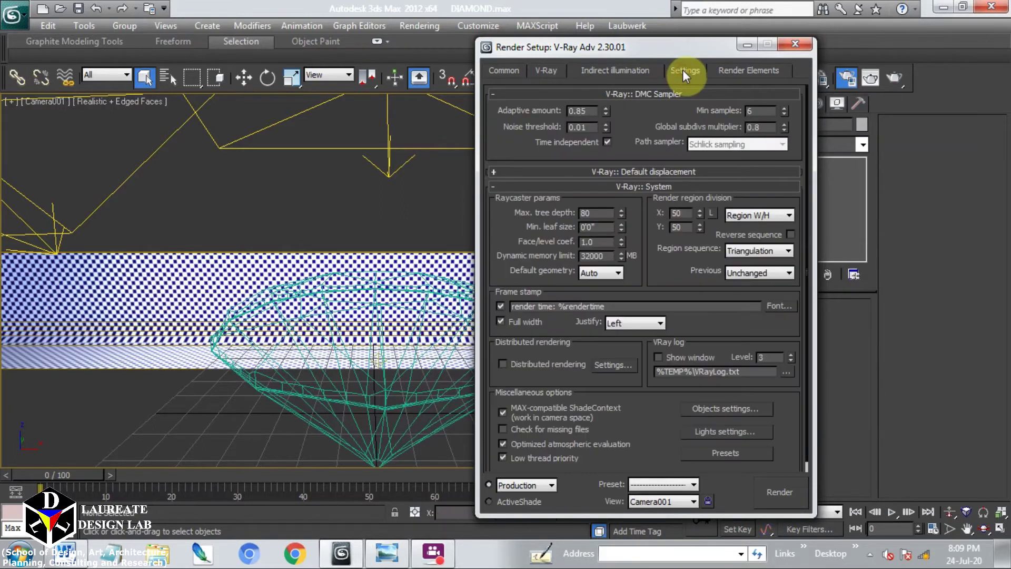
{"action": "left_click_drag", "start_coordinate": [684, 215], "coordinate": [671, 215]}
{"action": "double_click", "coordinate": [680, 228]}
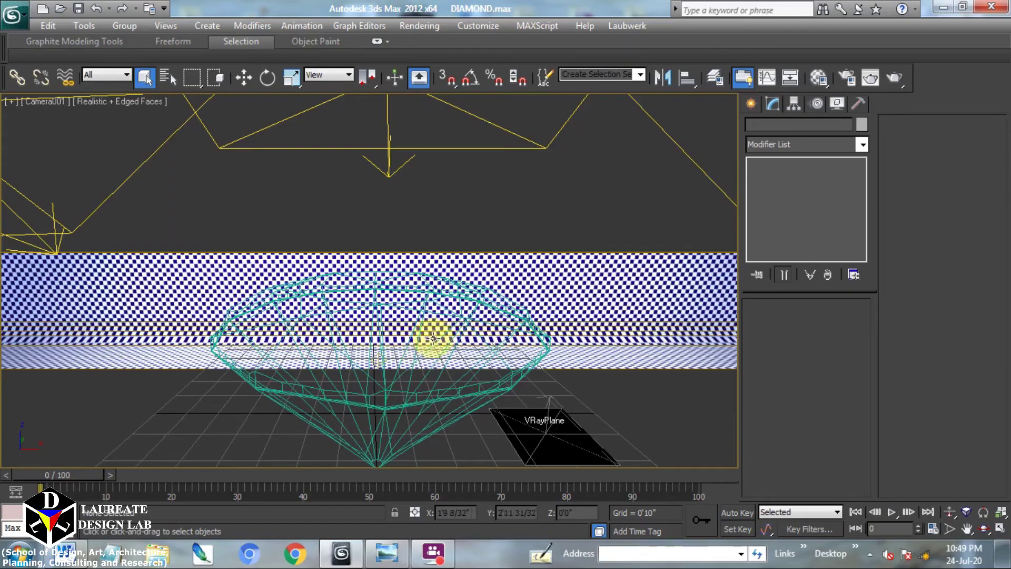
Bring up Material #14 in the Material Editor and consult the NORMAL diamond settings in the Windows Photo Viewer reference image
{"action": "left_click", "coordinate": [820, 78]}
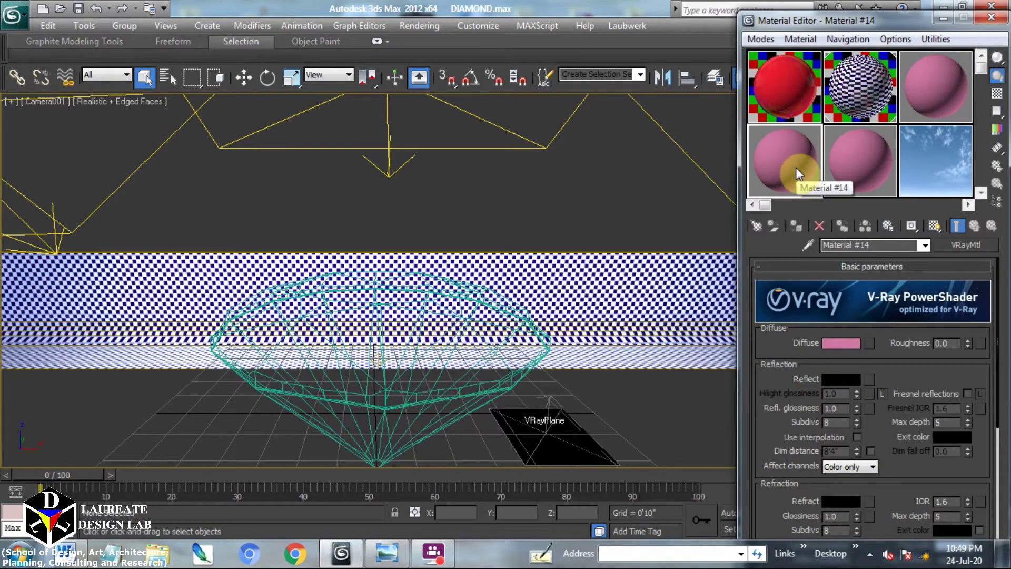
{"action": "left_click", "coordinate": [378, 560]}
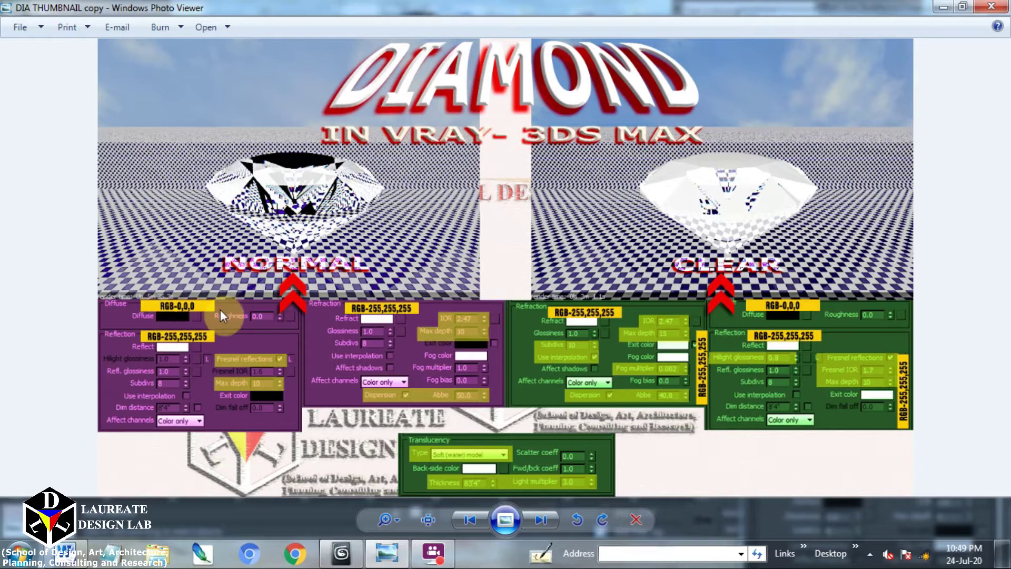
{"action": "left_click", "coordinate": [386, 554]}
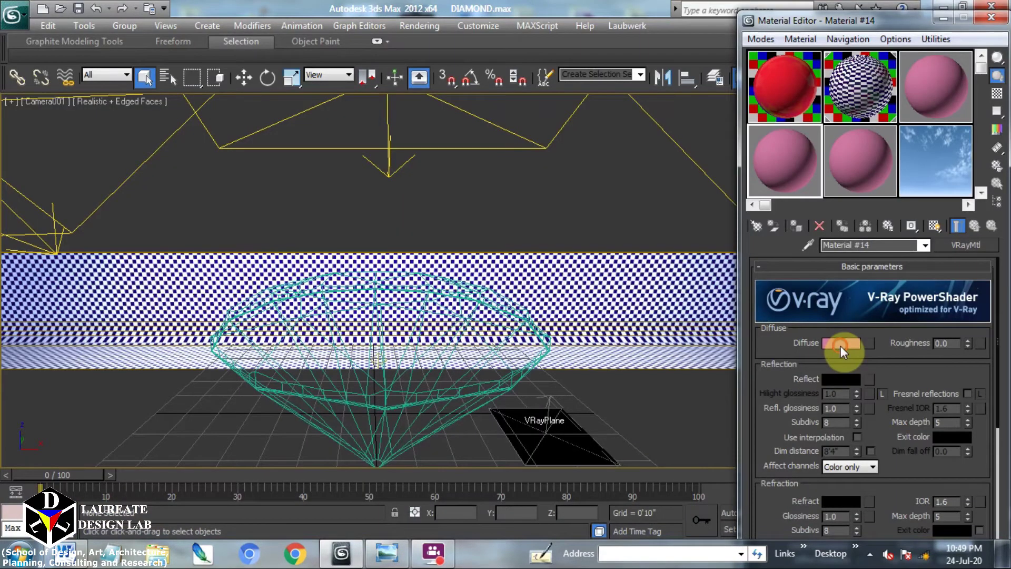
Set the diffuse color of Material #14 to black, RGB 0, 0, 0
{"action": "left_click", "coordinate": [841, 346]}
{"action": "left_click_drag", "start_coordinate": [435, 111], "coordinate": [435, 93]}
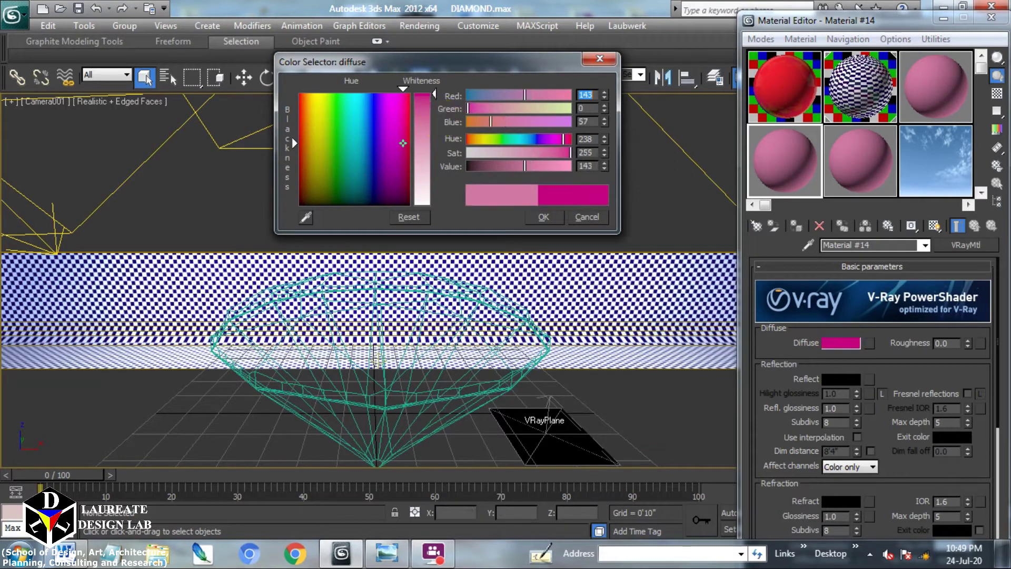
{"action": "left_click_drag", "start_coordinate": [403, 179], "coordinate": [408, 204]}
{"action": "left_click", "coordinate": [597, 93]}
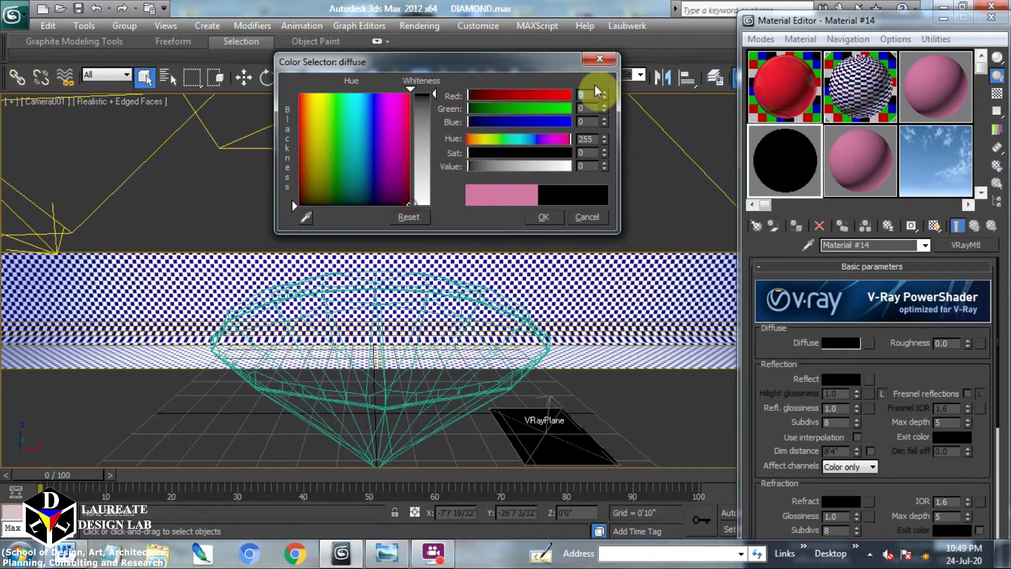
{"action": "left_click", "coordinate": [553, 220]}
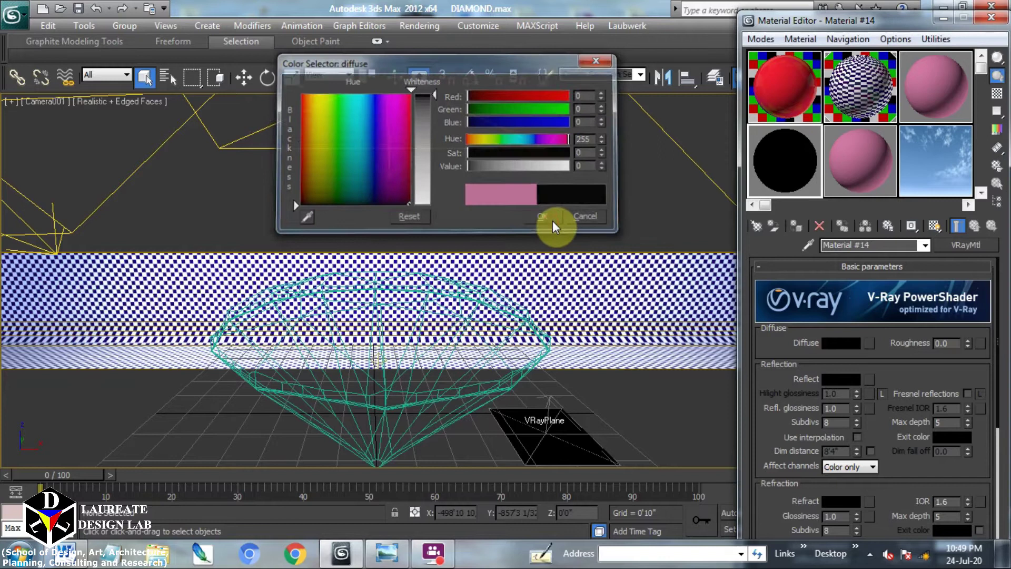
Set the reflection color of Material #14 to white, RGB 255, 255, 255, and recheck the NORMAL settings in the reference image
{"action": "left_click", "coordinate": [843, 379]}
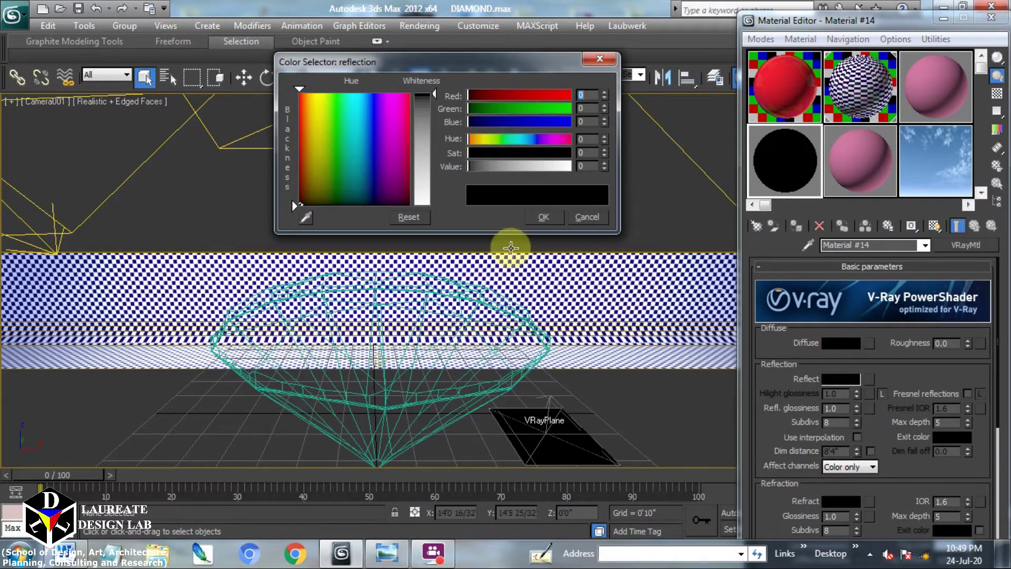
{"action": "left_click_drag", "start_coordinate": [434, 98], "coordinate": [436, 210]}
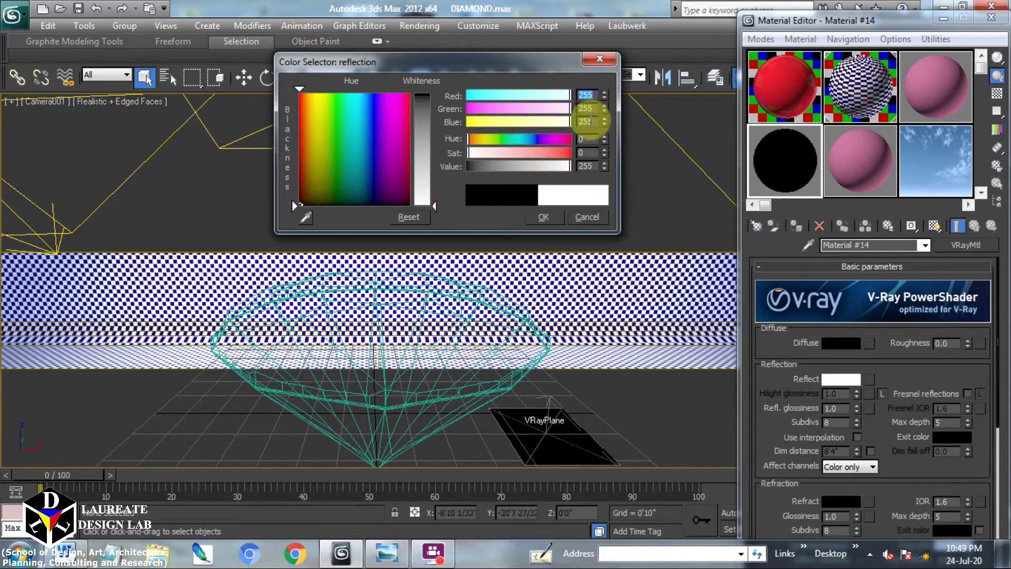
{"action": "left_click", "coordinate": [544, 216]}
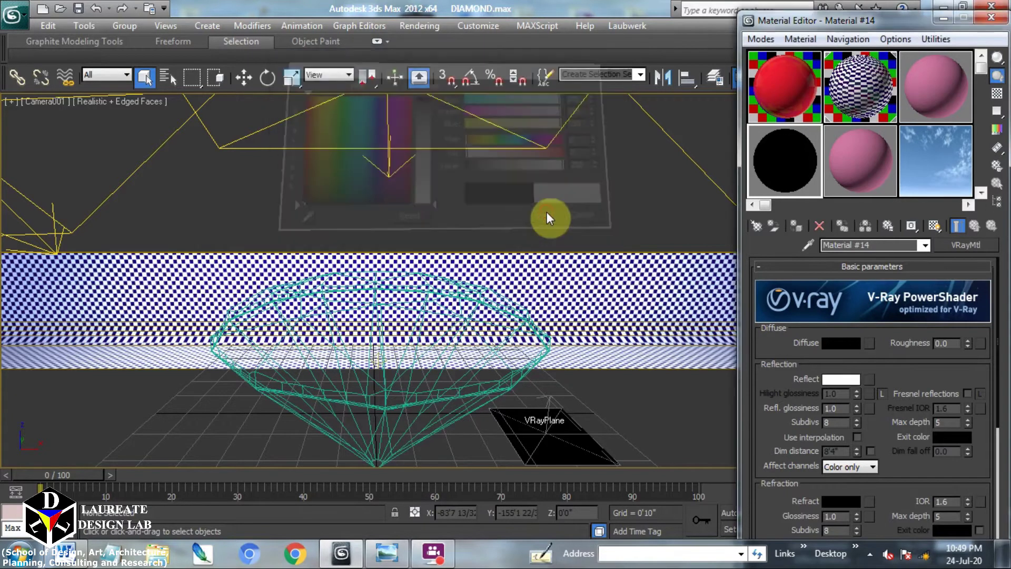
{"action": "left_click", "coordinate": [384, 560]}
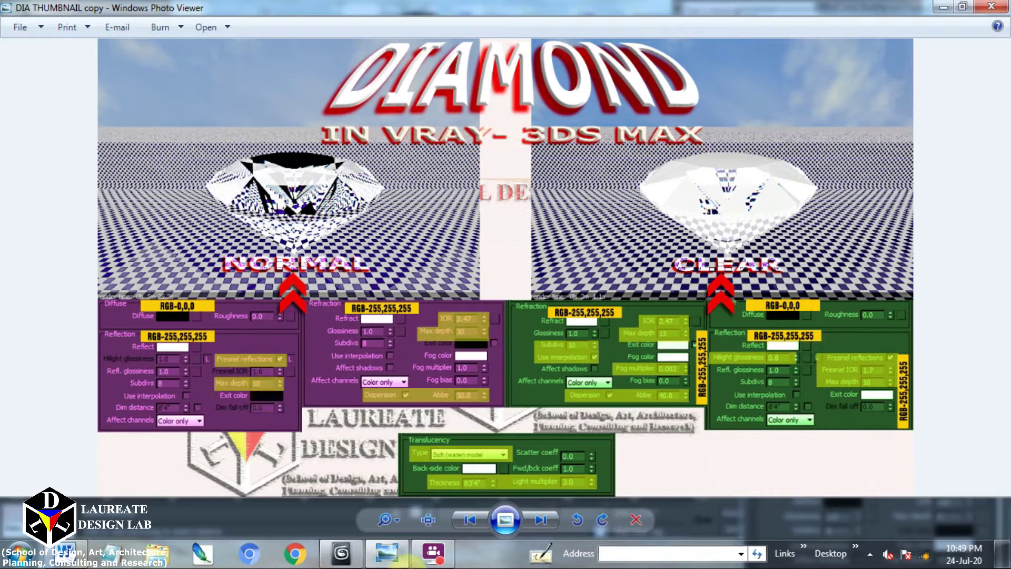
{"action": "left_click", "coordinate": [398, 562]}
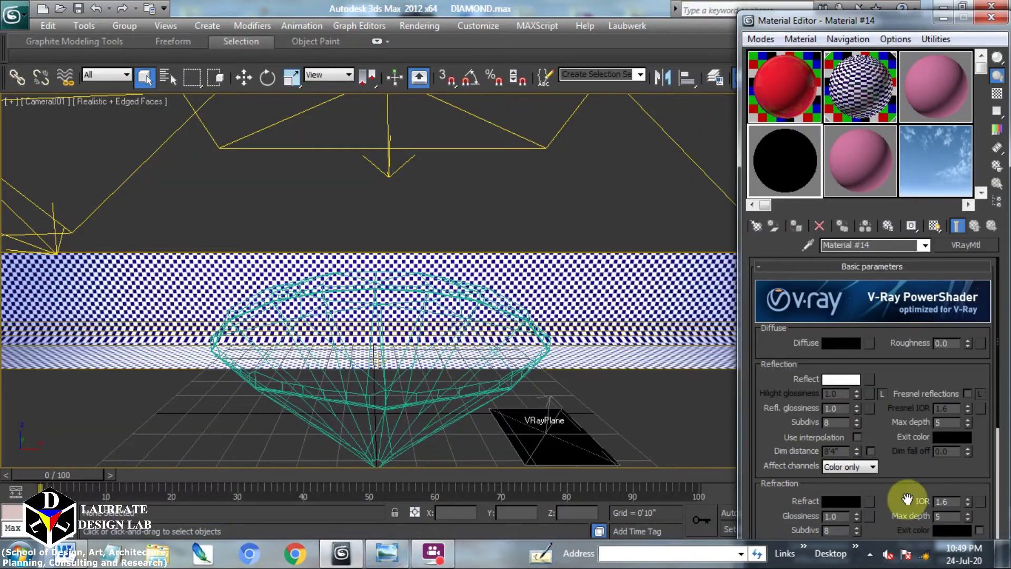
Enable Fresnel reflections for Material #14, set the reflection max depth to 10, and consult the NORMAL refraction settings in the reference image
{"action": "left_click", "coordinate": [967, 393]}
{"action": "left_click", "coordinate": [948, 423]}
{"action": "type", "text": "10"}
{"action": "key", "text": "Return"}
{"action": "left_click", "coordinate": [393, 559]}
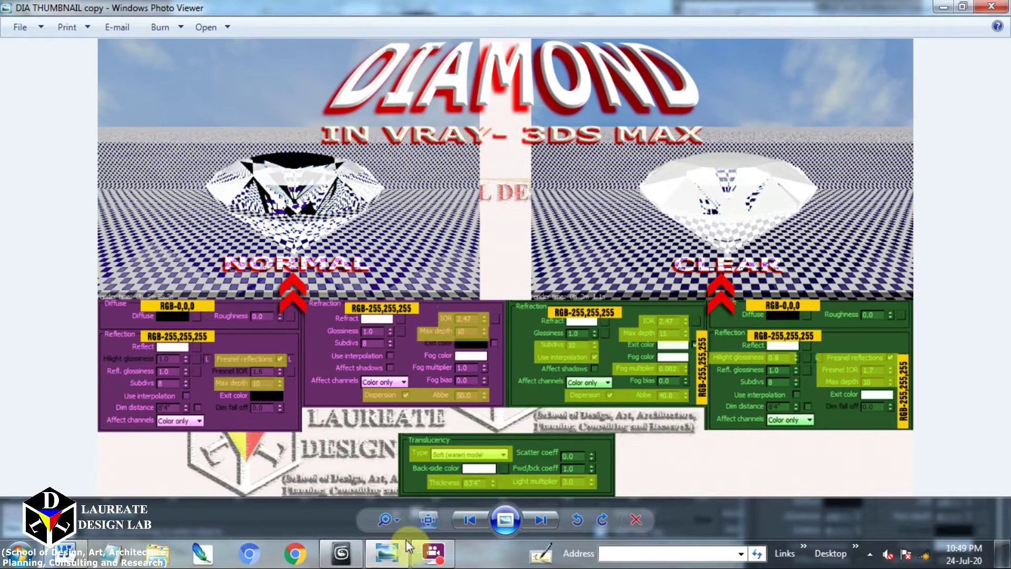
{"action": "left_click", "coordinate": [388, 553]}
Set the refraction color of Material #14 to white, RGB 255, 255, 255
{"action": "left_click_drag", "start_coordinate": [826, 492], "coordinate": [830, 333]}
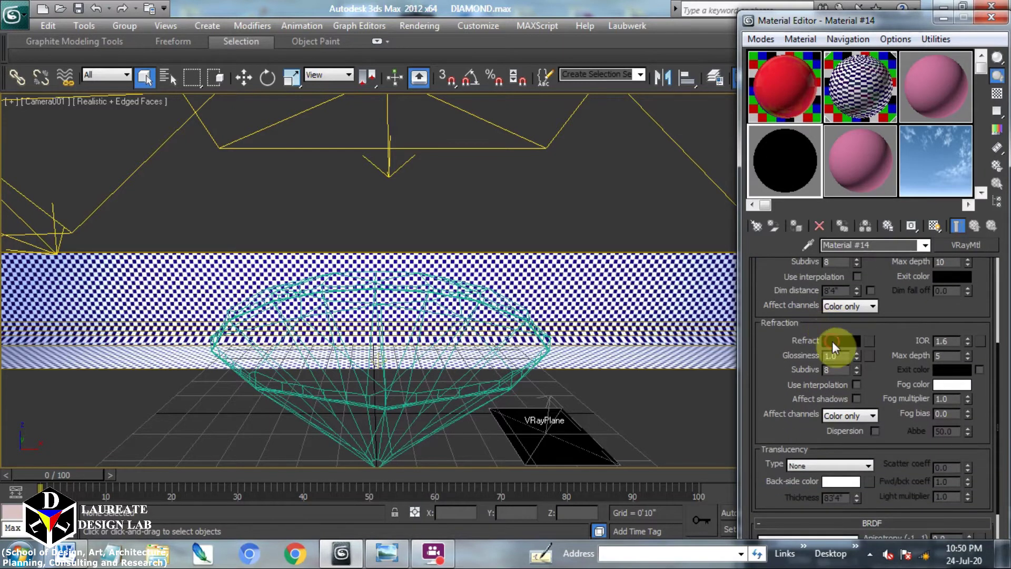
{"action": "left_click", "coordinate": [833, 341]}
{"action": "left_click_drag", "start_coordinate": [434, 100], "coordinate": [434, 205]}
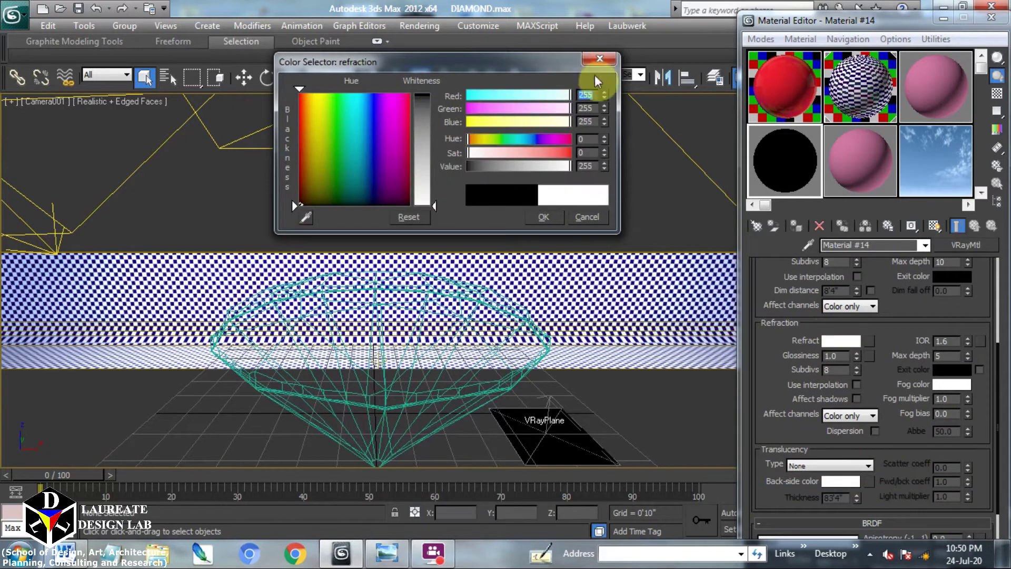
{"action": "left_click", "coordinate": [545, 216]}
Set the refraction IOR of Material #14 to 2.47 and its refraction max depth to 10
{"action": "double_click", "coordinate": [953, 341]}
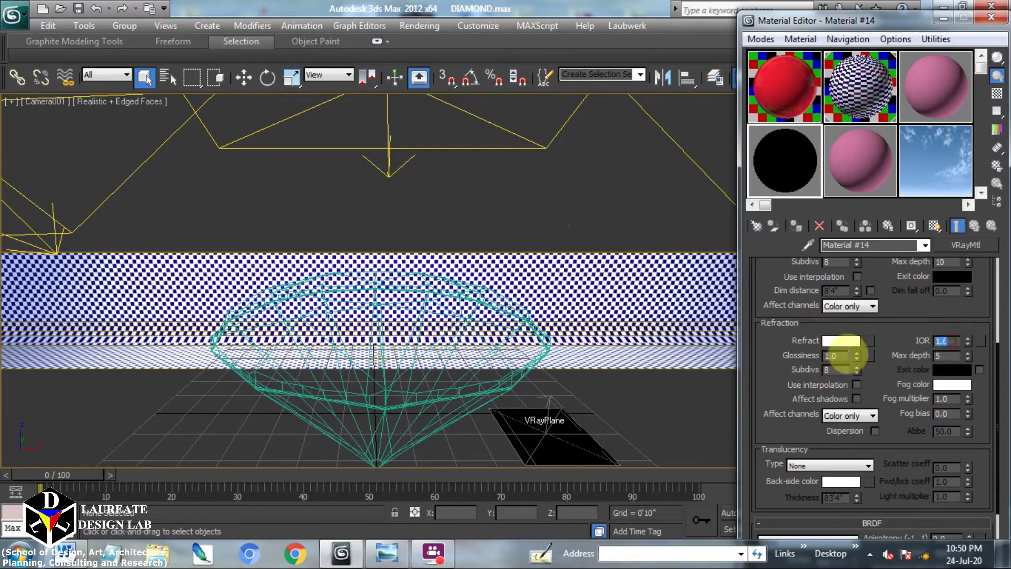
{"action": "type", "text": "2.4"}
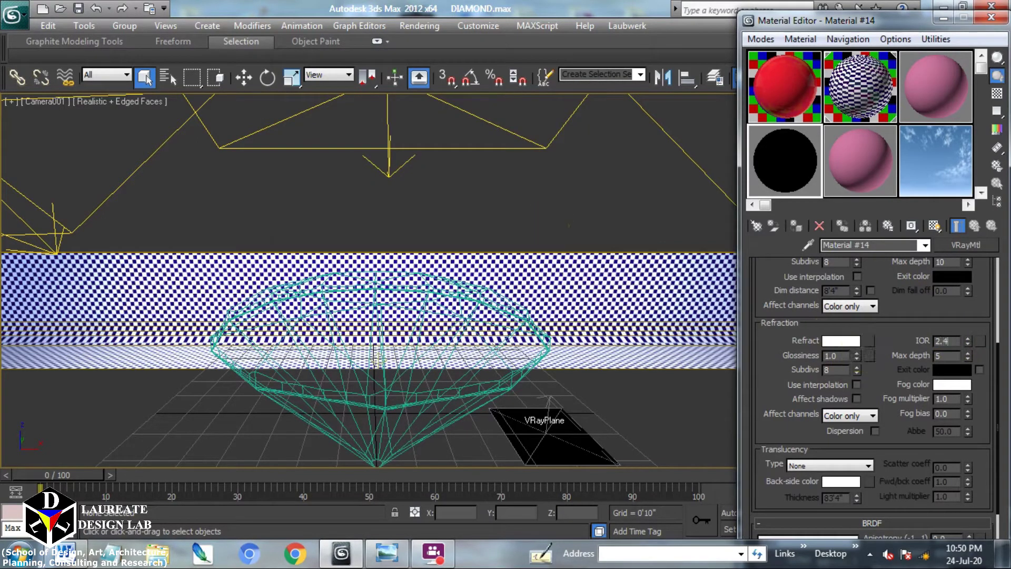
{"action": "type", "text": "7"}
{"action": "left_click", "coordinate": [940, 356]}
{"action": "type", "text": "10"}
{"action": "key", "text": "Return"}
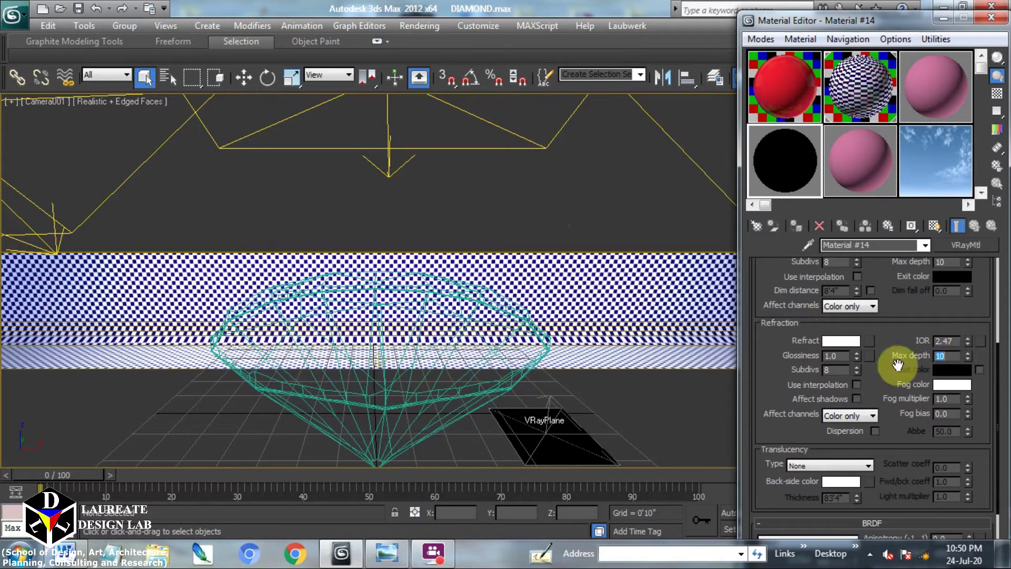
Check the NORMAL dispersion setting in the reference image, enable Dispersion for Material #14, and show the checkered background behind its sample
{"action": "left_click", "coordinate": [388, 551]}
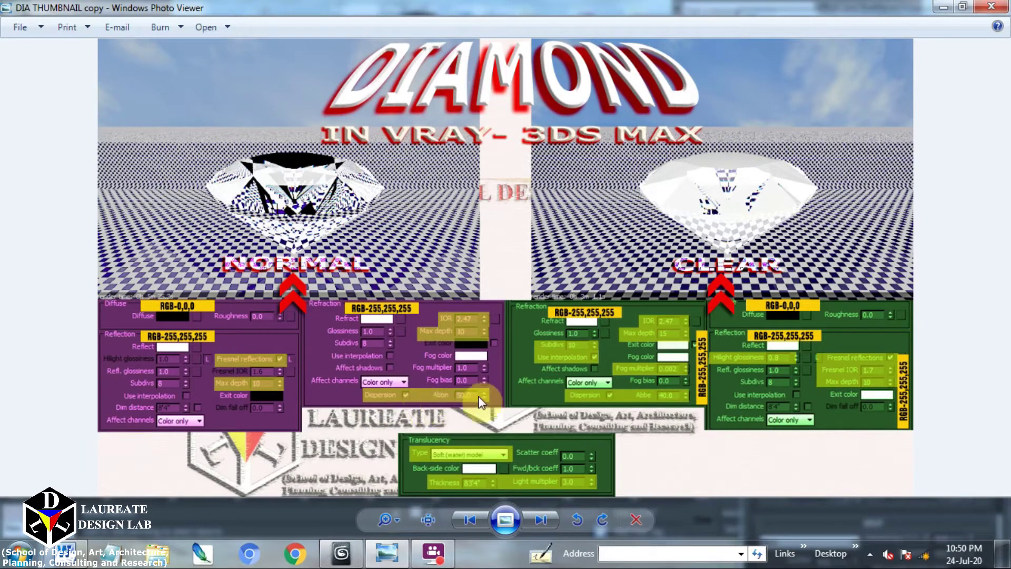
{"action": "left_click", "coordinate": [389, 553]}
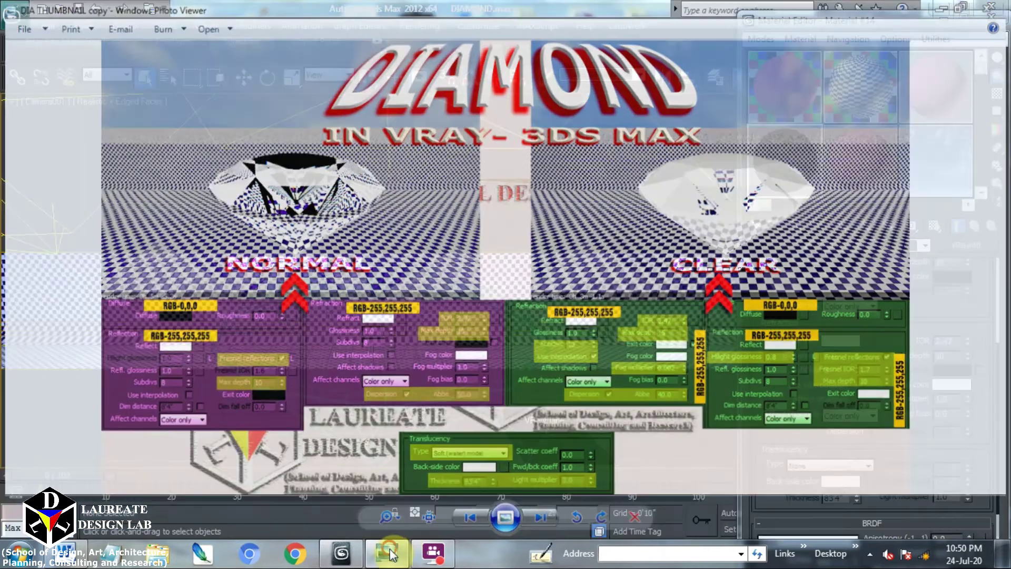
{"action": "left_click", "coordinate": [874, 431]}
{"action": "left_click", "coordinate": [874, 431]}
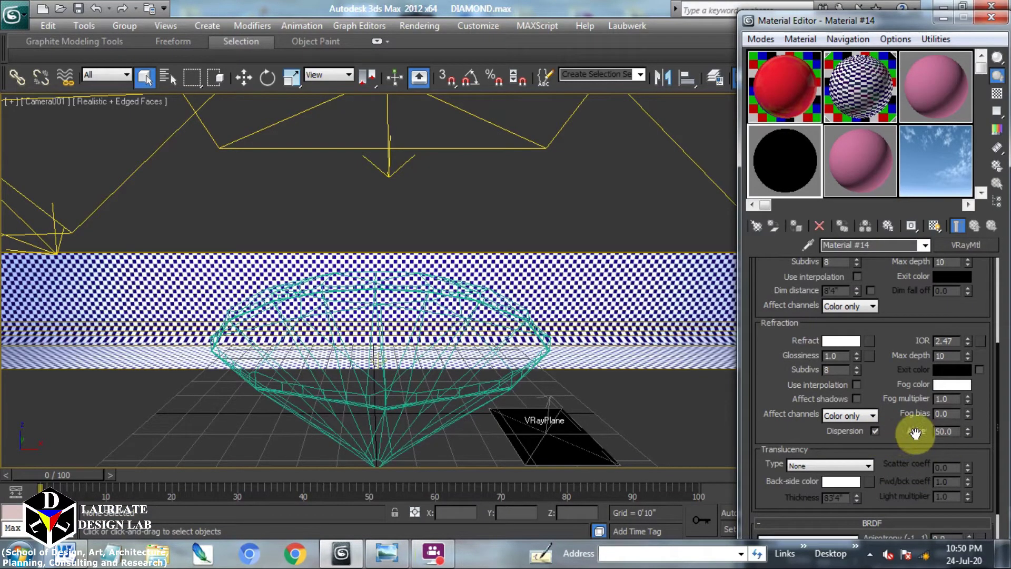
{"action": "left_click", "coordinate": [999, 95]}
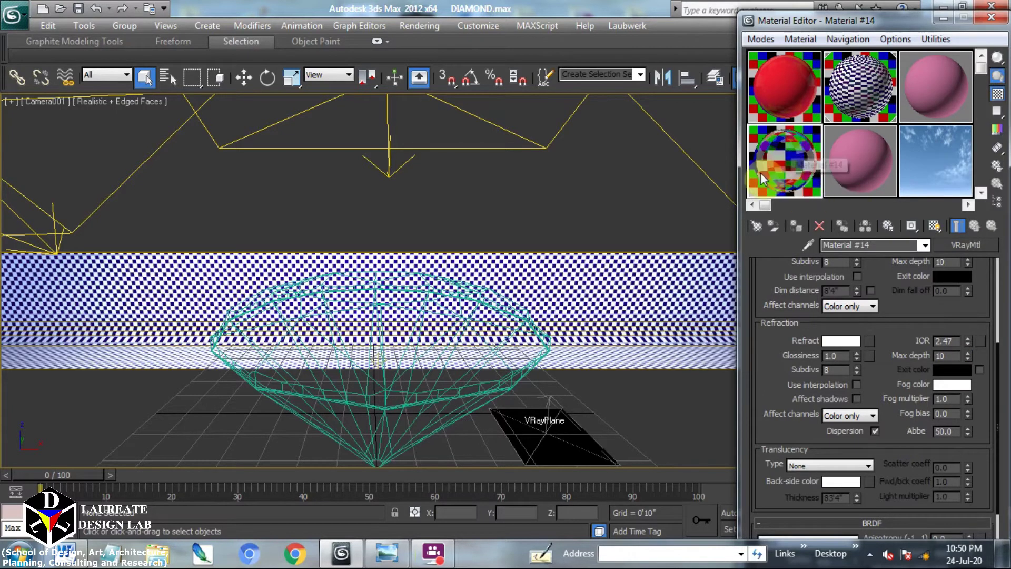
Render the camera view of the diamond with Material #14 and save the image from the V-Ray frame buffer
{"action": "left_click", "coordinate": [387, 409]}
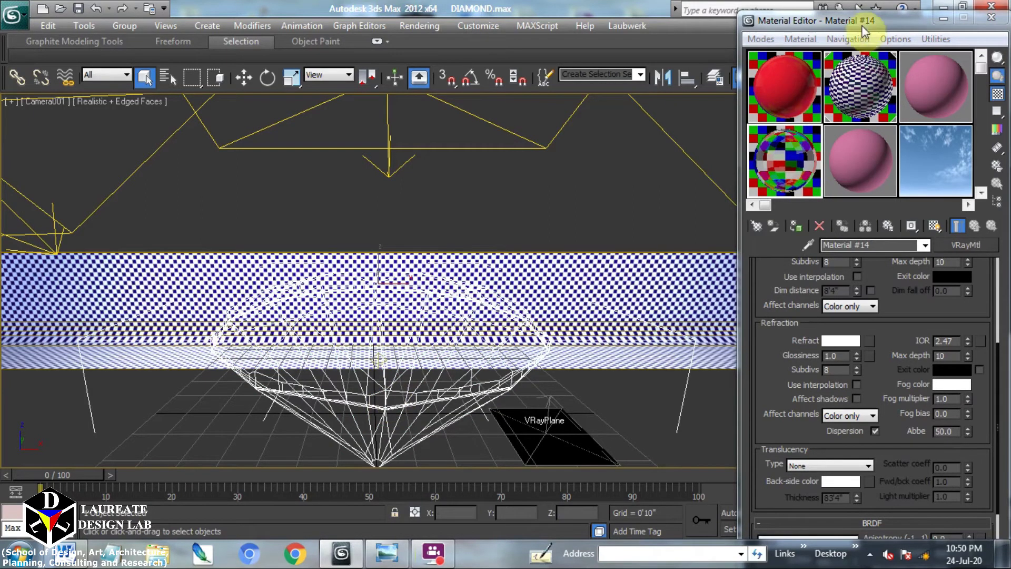
{"action": "left_click_drag", "start_coordinate": [869, 19], "coordinate": [743, 111]}
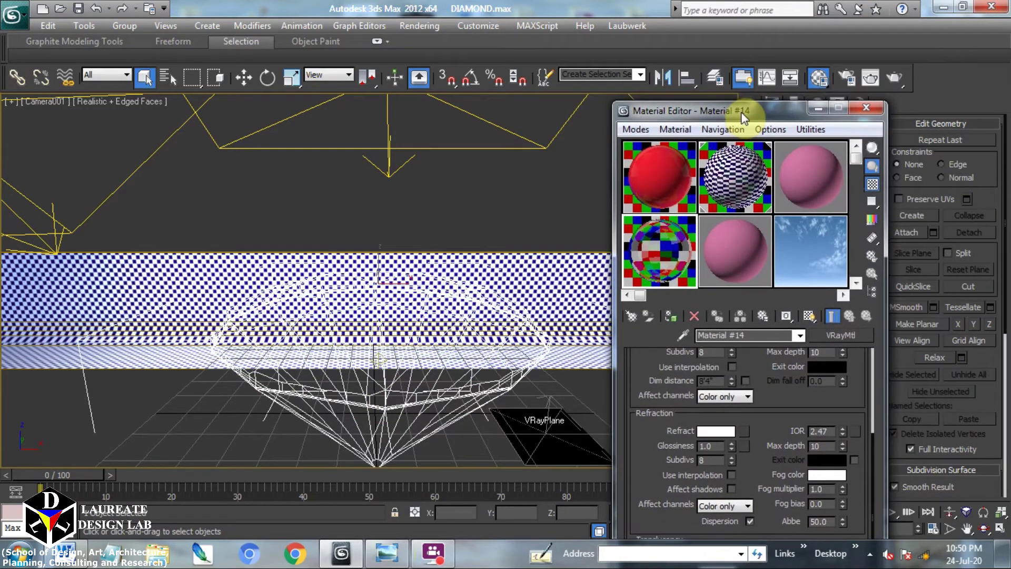
{"action": "left_click", "coordinate": [894, 78]}
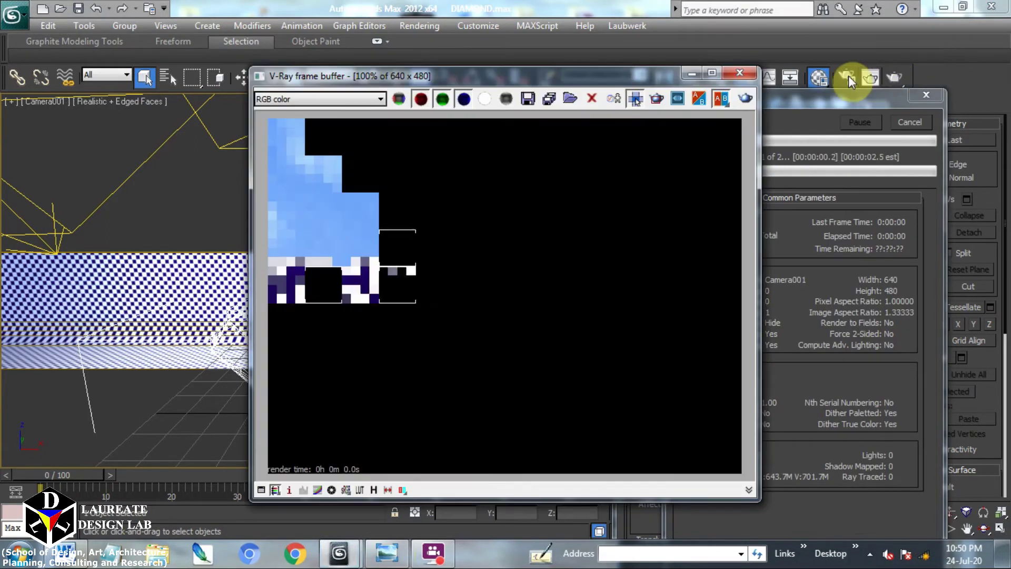
{"action": "left_click_drag", "start_coordinate": [585, 79], "coordinate": [346, 109]}
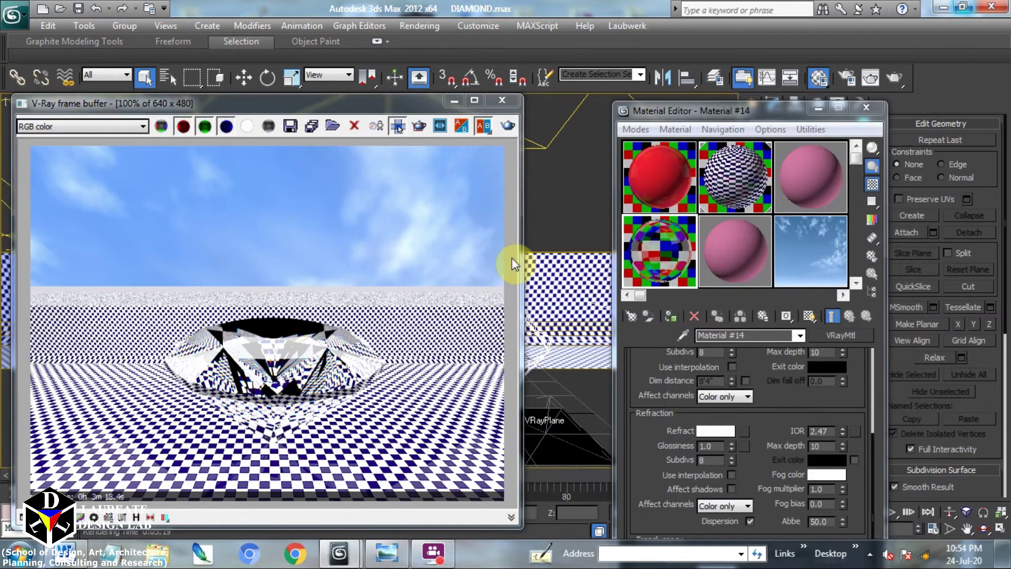
{"action": "left_click", "coordinate": [290, 128]}
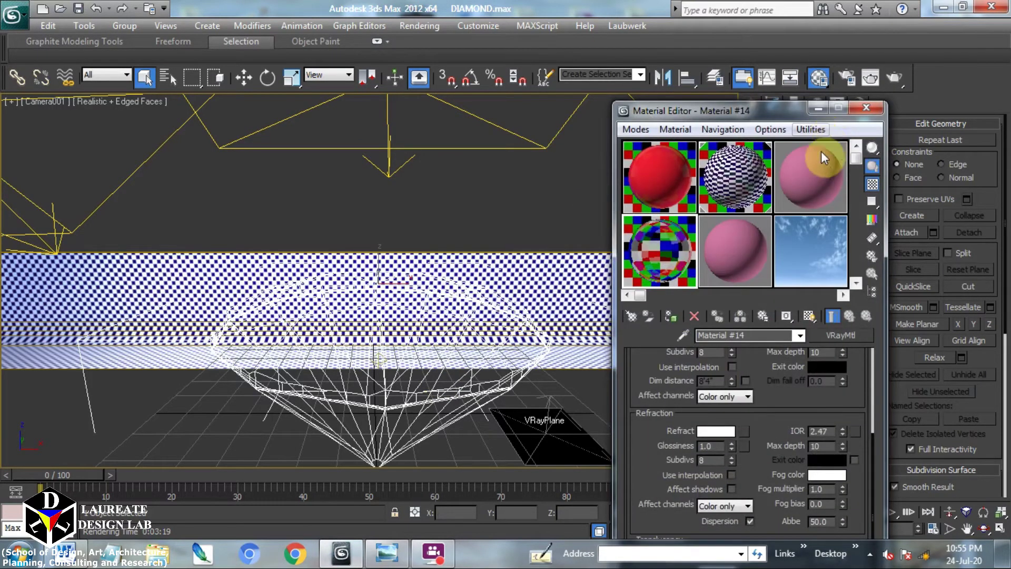
Rename the pink V-Ray material in the third sample slot CLEAR DIAMOND and the finished glassy diamond material NORMAL DIAMOND
{"action": "left_click", "coordinate": [819, 156]}
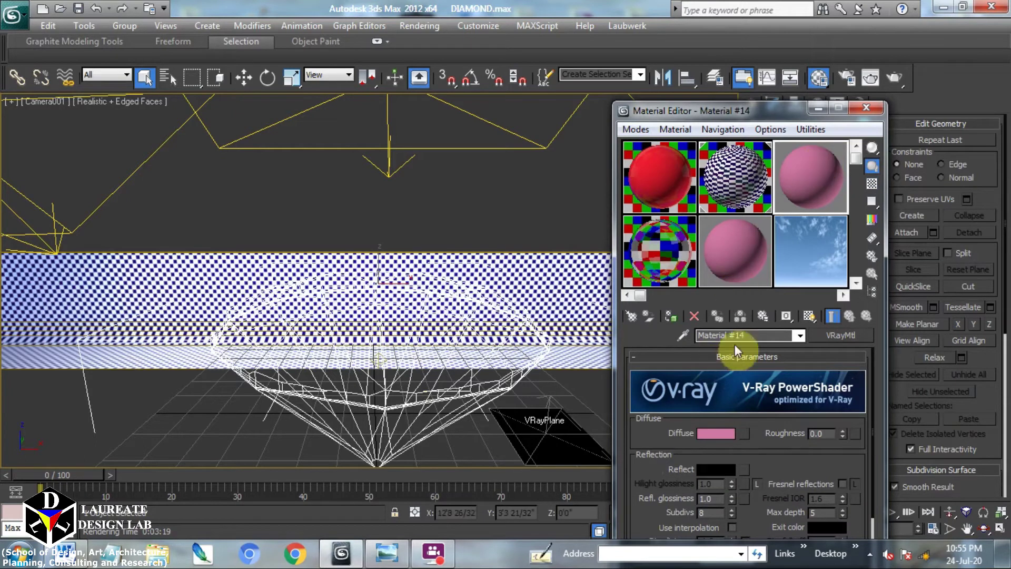
{"action": "left_click", "coordinate": [756, 336]}
{"action": "type", "text": "CL"}
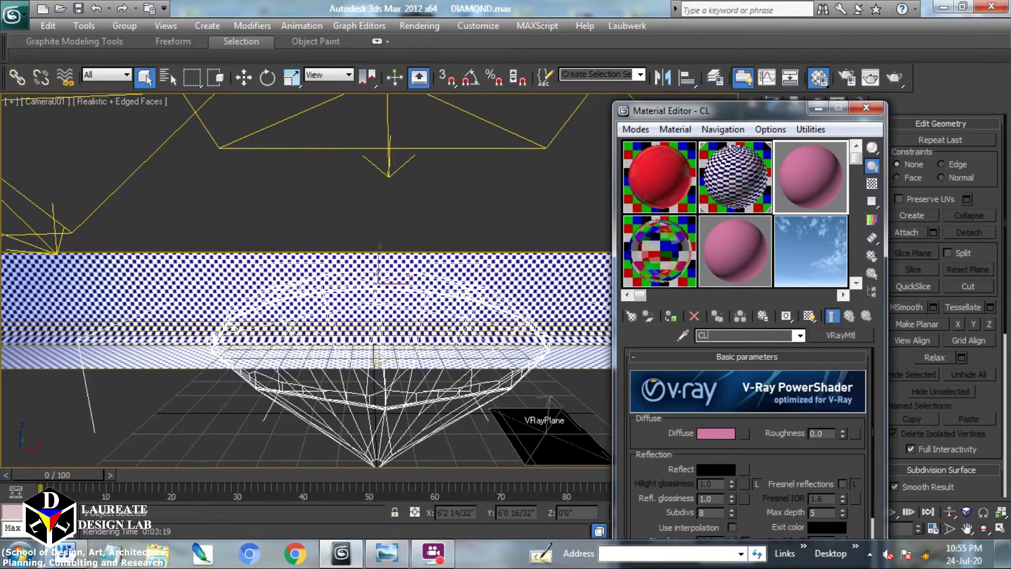
{"action": "type", "text": "EAR DIAMOND"}
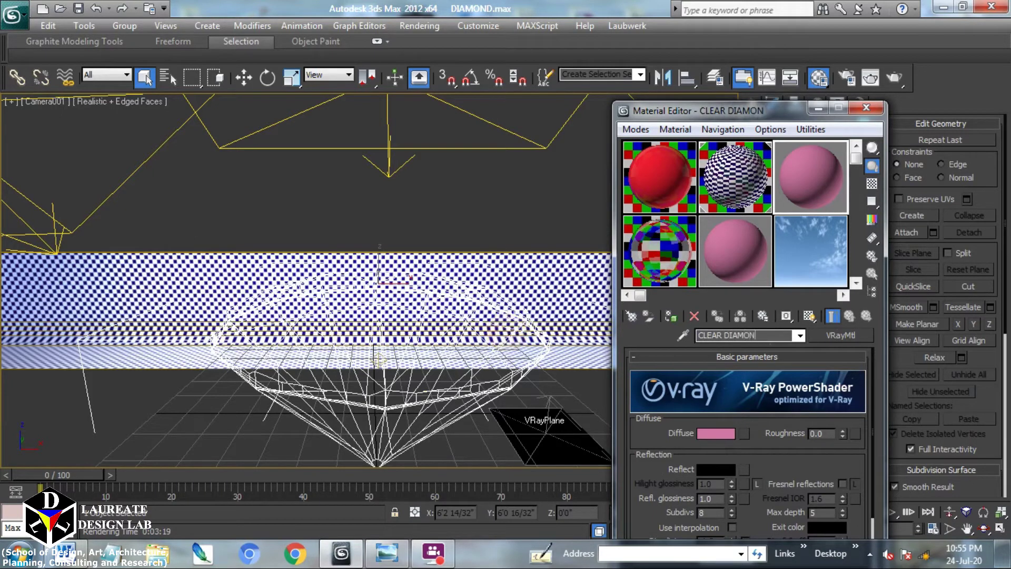
{"action": "left_click", "coordinate": [684, 261]}
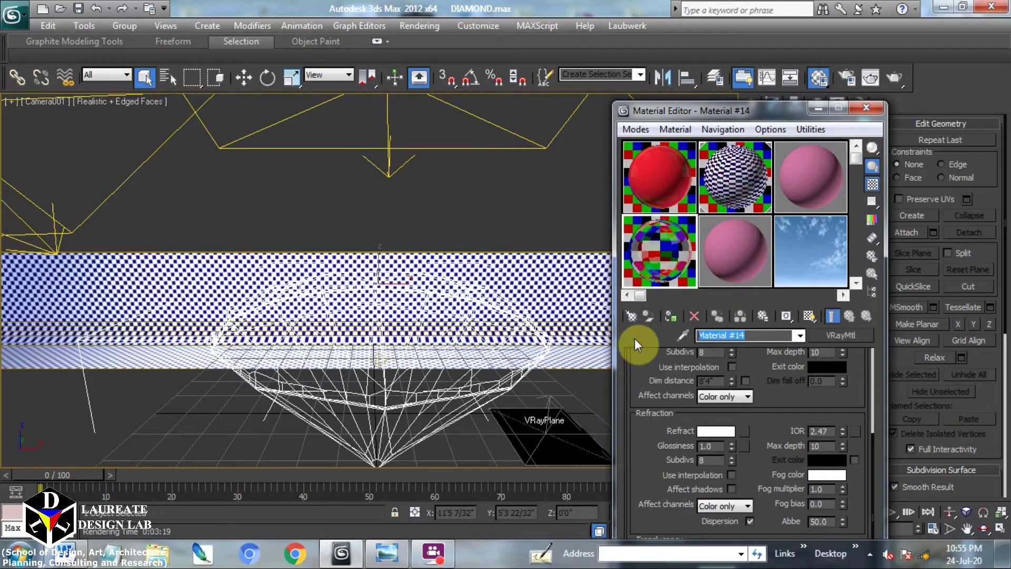
{"action": "type", "text": "NORMAL DIAMOND"}
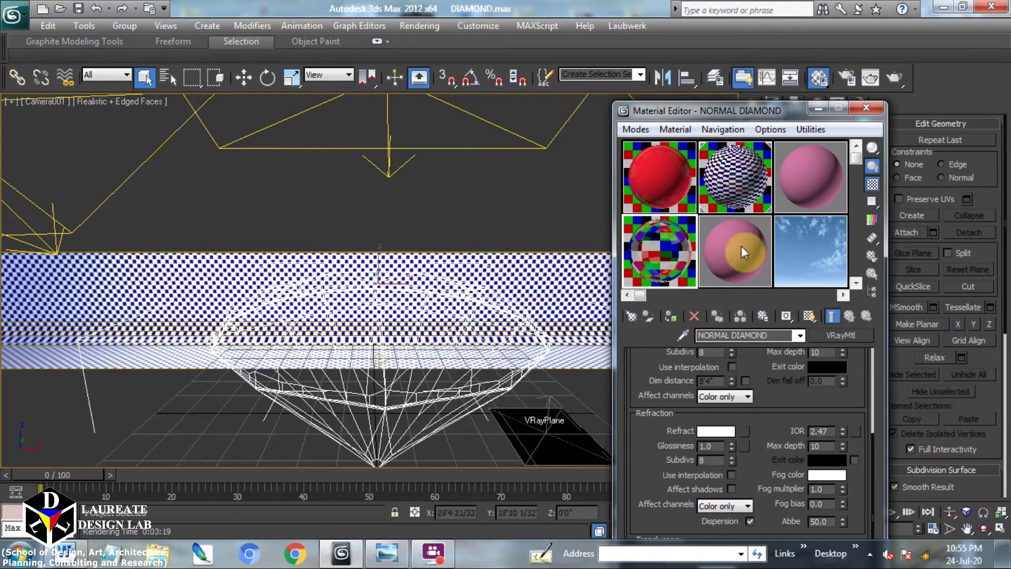
Consult the CLEAR settings in the reference image and set the diffuse color of CLEAR DIAMOND to black, RGB 0, 0, 0
{"action": "left_click", "coordinate": [798, 195]}
{"action": "left_click", "coordinate": [387, 555]}
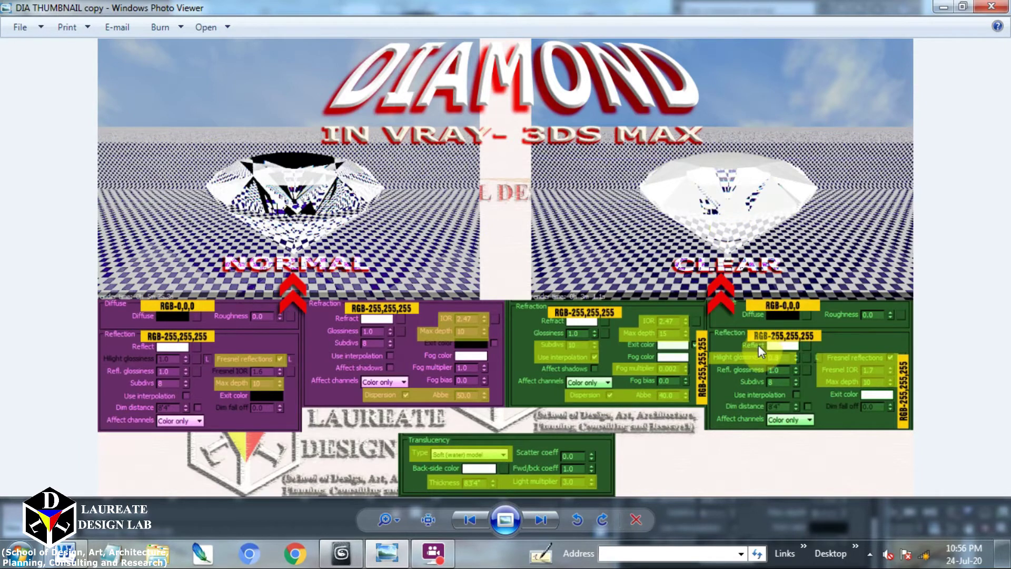
{"action": "left_click", "coordinate": [393, 550]}
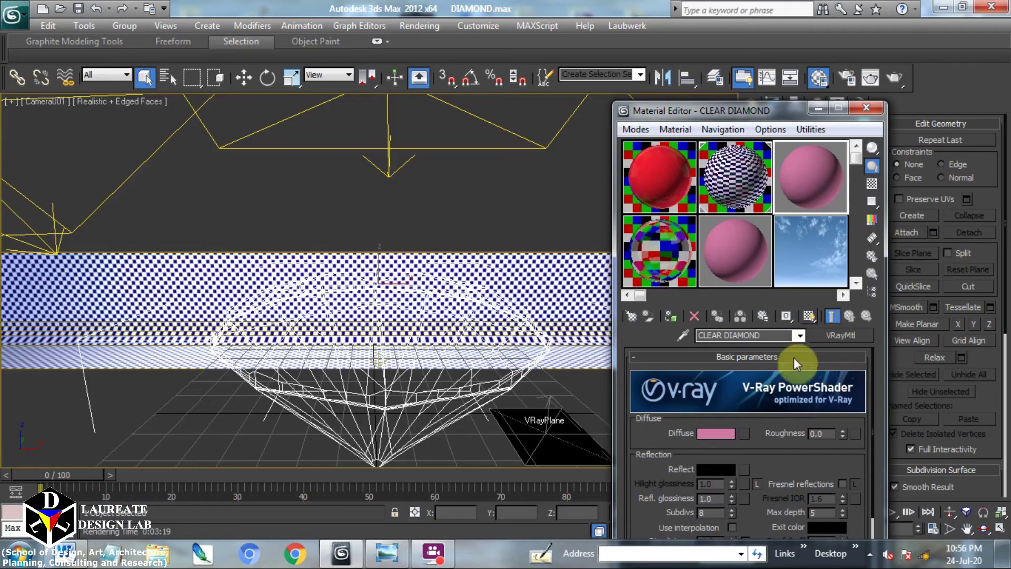
{"action": "left_click", "coordinate": [716, 433]}
{"action": "left_click_drag", "start_coordinate": [403, 143], "coordinate": [420, 210]}
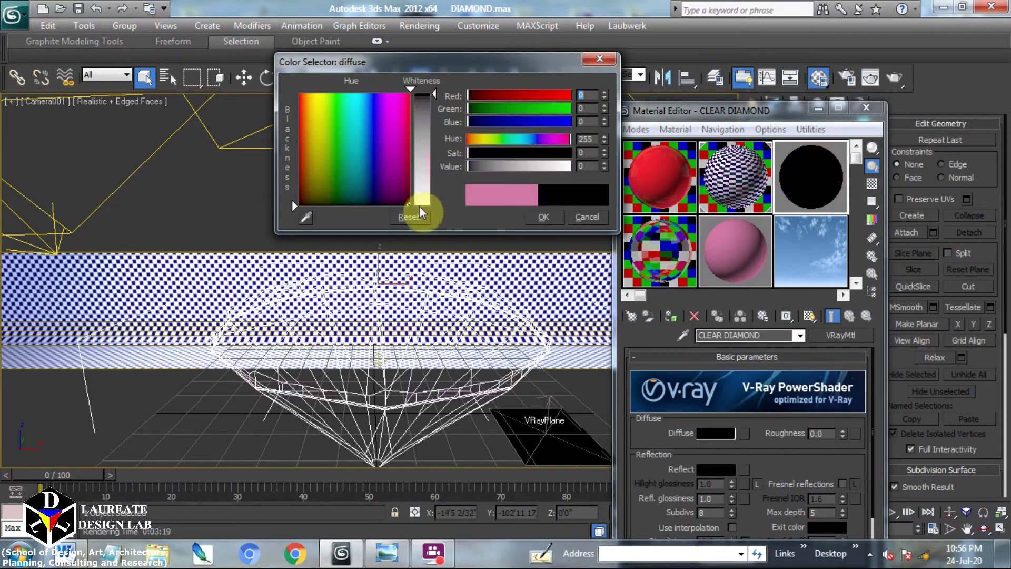
{"action": "left_click", "coordinate": [553, 217]}
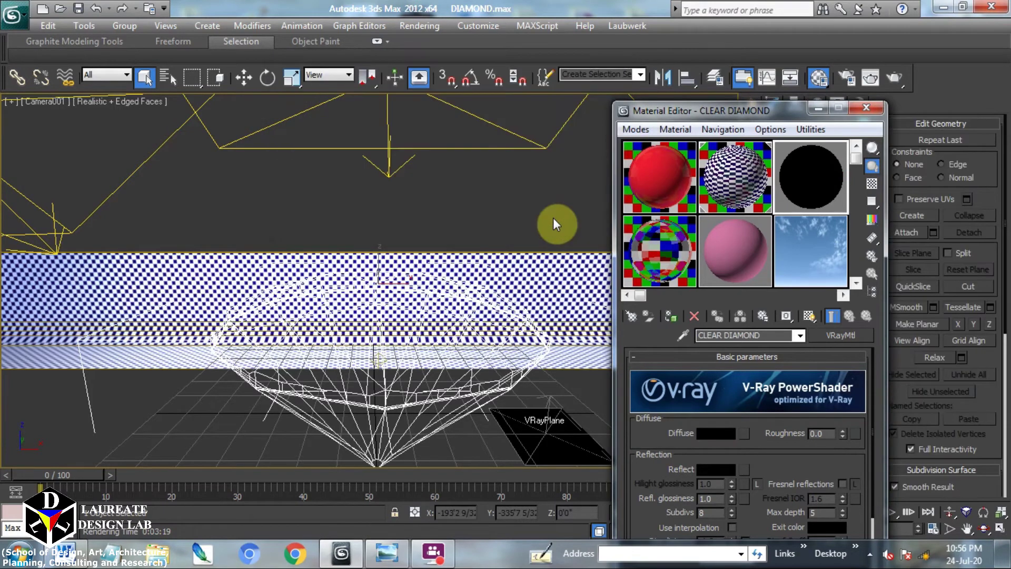
Show the checkered background for the CLEAR DIAMOND sample and set its reflection color to white, RGB 255, 255, 255
{"action": "left_click", "coordinate": [872, 185]}
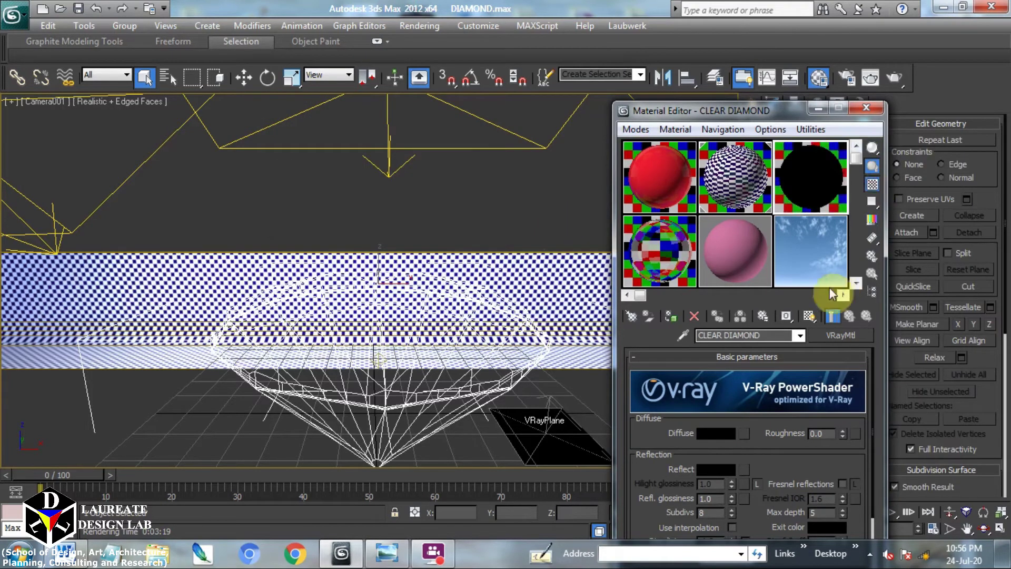
{"action": "left_click", "coordinate": [715, 469]}
{"action": "left_click_drag", "start_coordinate": [434, 95], "coordinate": [434, 226]}
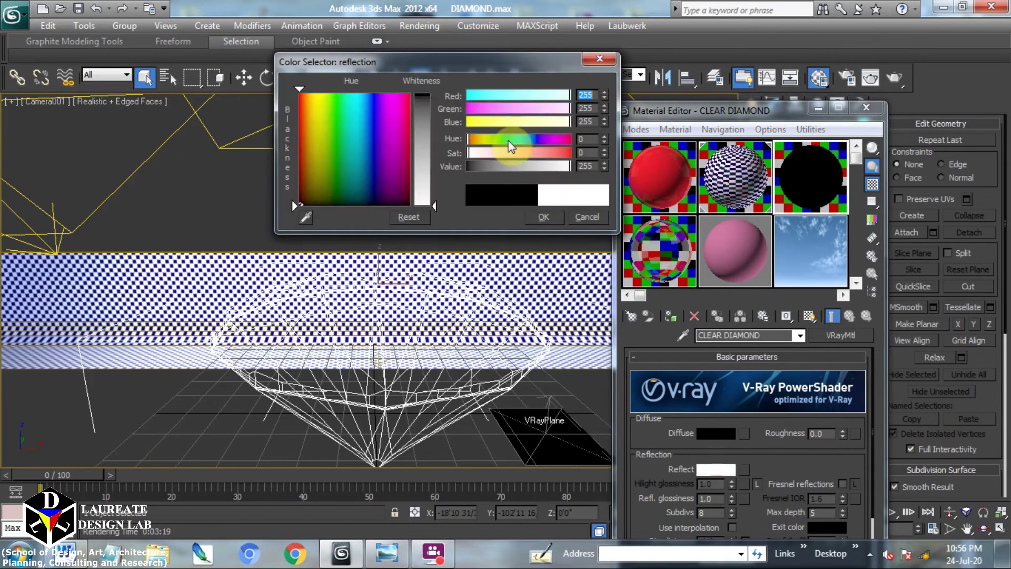
{"action": "left_click", "coordinate": [552, 217]}
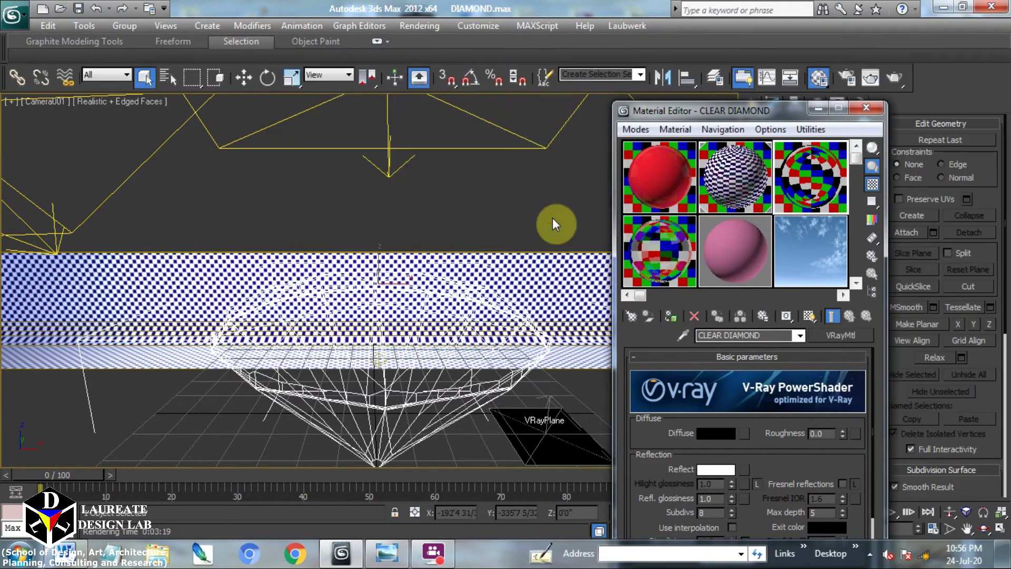
Recheck the CLEAR reflection settings in the reference image and set the reflection glossiness of CLEAR DIAMOND to 0.8
{"action": "left_click", "coordinate": [391, 551]}
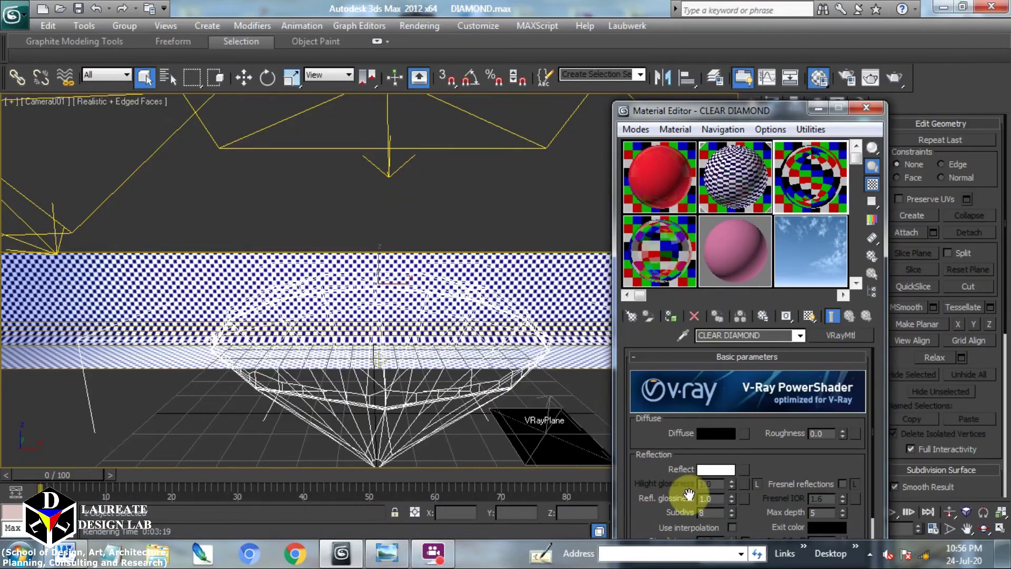
{"action": "left_click_drag", "start_coordinate": [763, 109], "coordinate": [754, 23]}
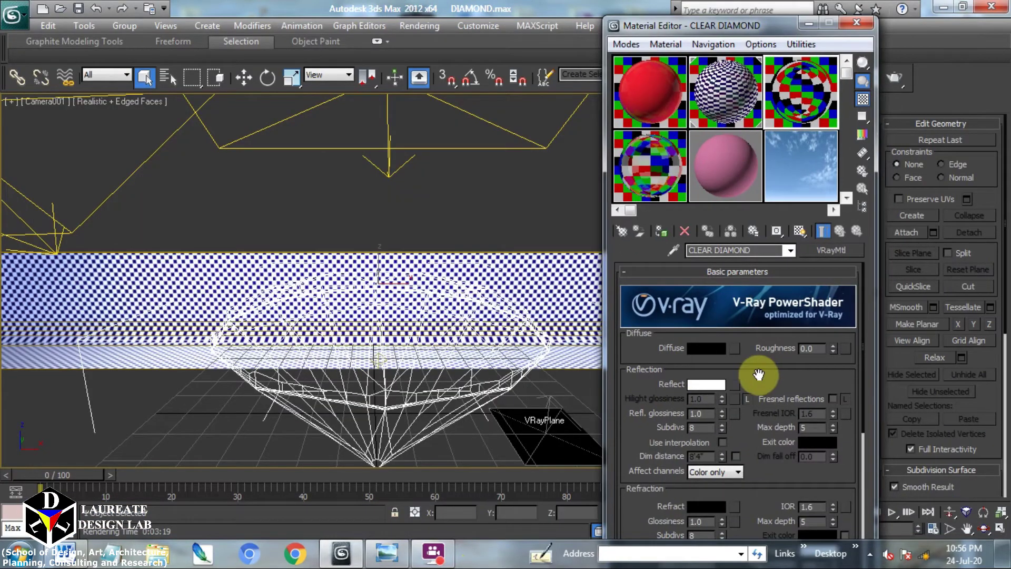
{"action": "left_click_drag", "start_coordinate": [758, 375], "coordinate": [759, 337]}
{"action": "double_click", "coordinate": [698, 376]}
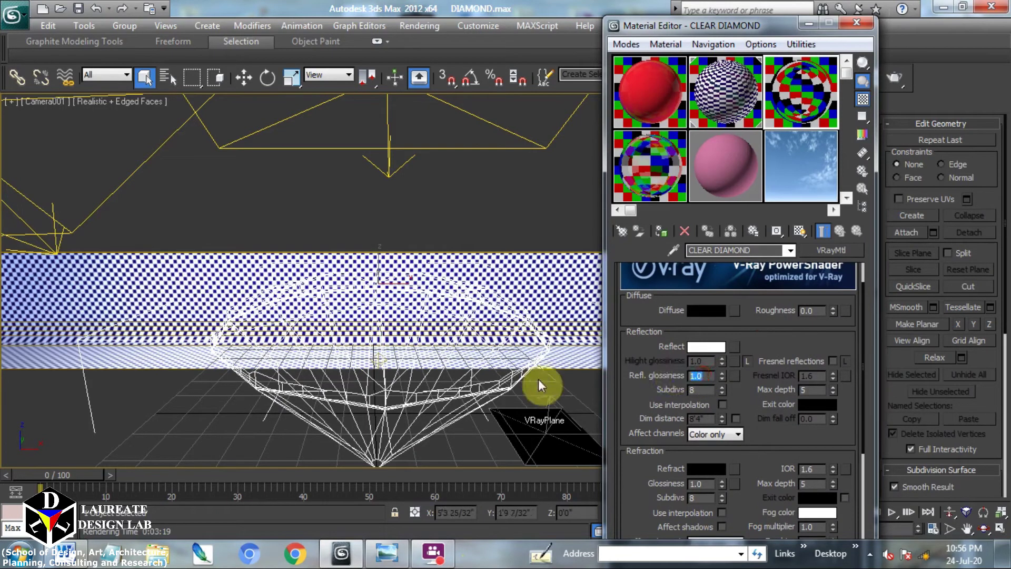
{"action": "type", "text": ".8"}
{"action": "key", "text": "Return"}
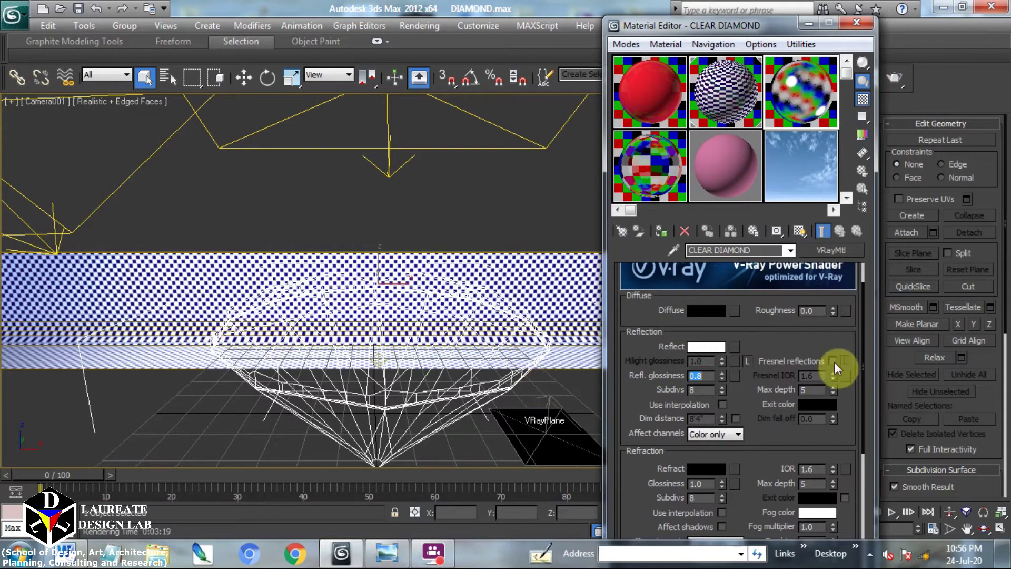
Enable Fresnel reflections for CLEAR DIAMOND, with Fresnel IOR 1.7 and reflection max depth 10
{"action": "left_click", "coordinate": [833, 361]}
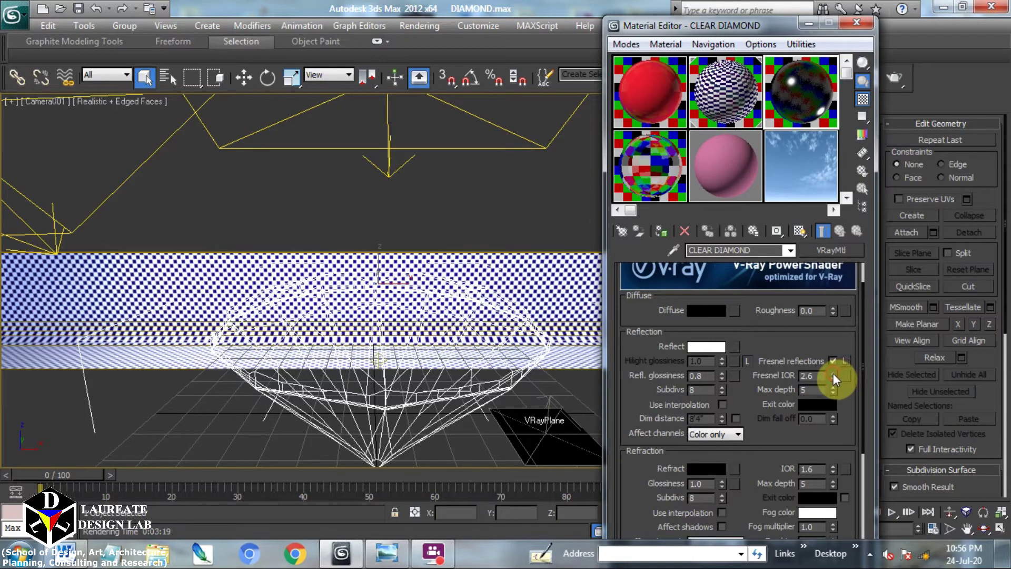
{"action": "left_click_drag", "start_coordinate": [823, 376], "coordinate": [713, 374]}
{"action": "type", "text": "1.7"}
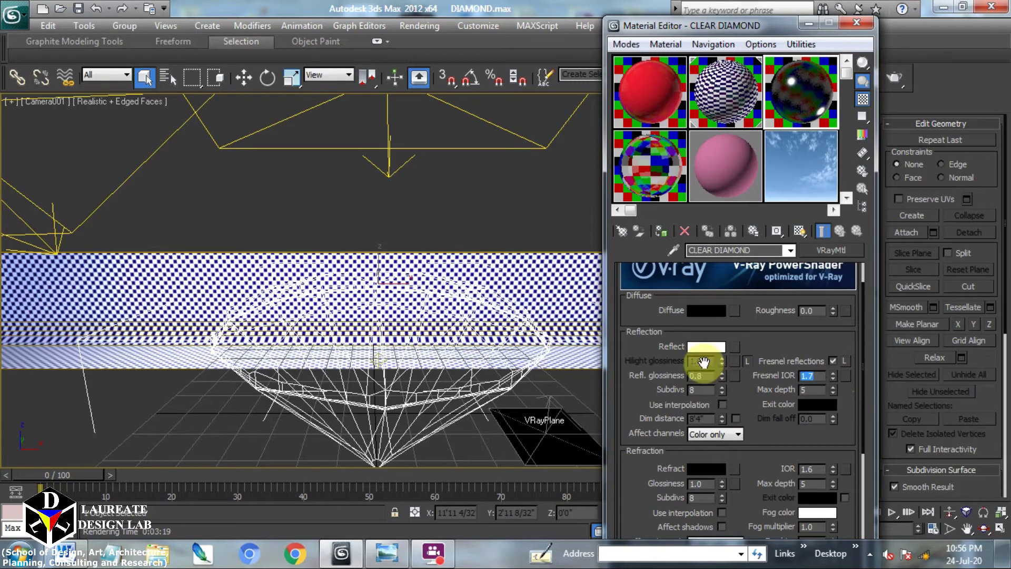
{"action": "double_click", "coordinate": [806, 390]}
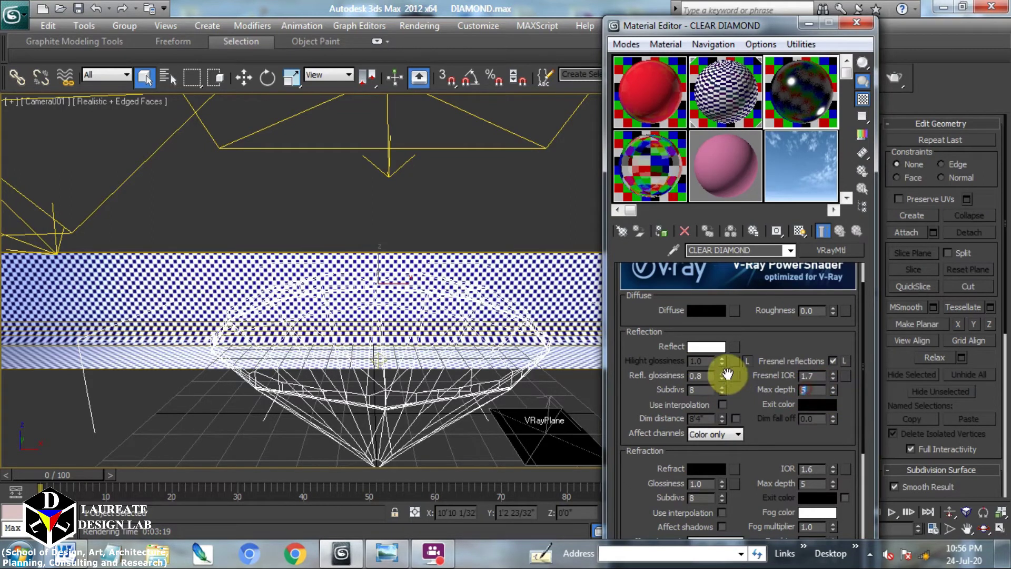
{"action": "type", "text": "10"}
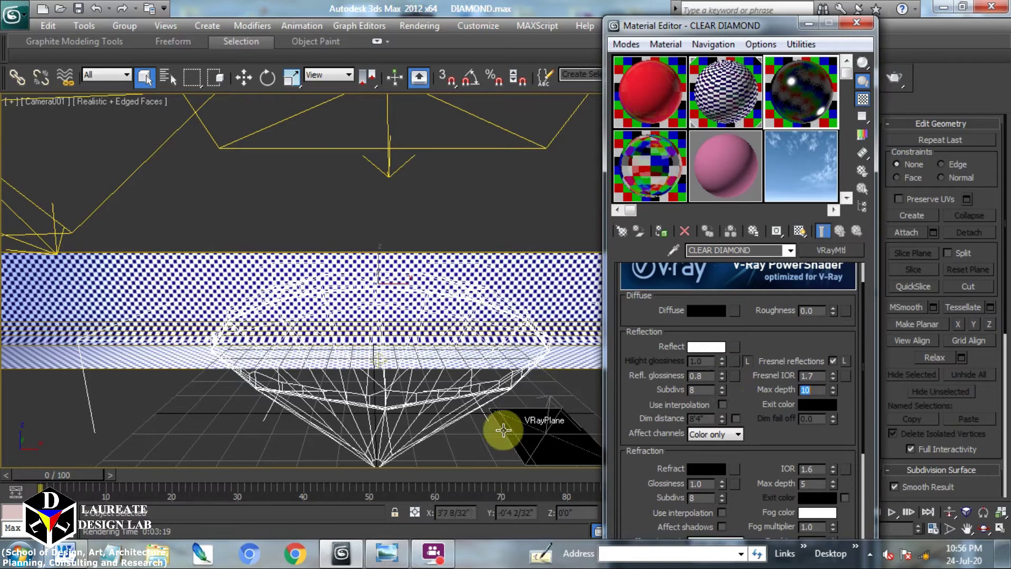
Recheck the CLEAR reflection settings in the reference image and set the reflection exit color to white, RGB 255, 255, 255
{"action": "left_click", "coordinate": [389, 554]}
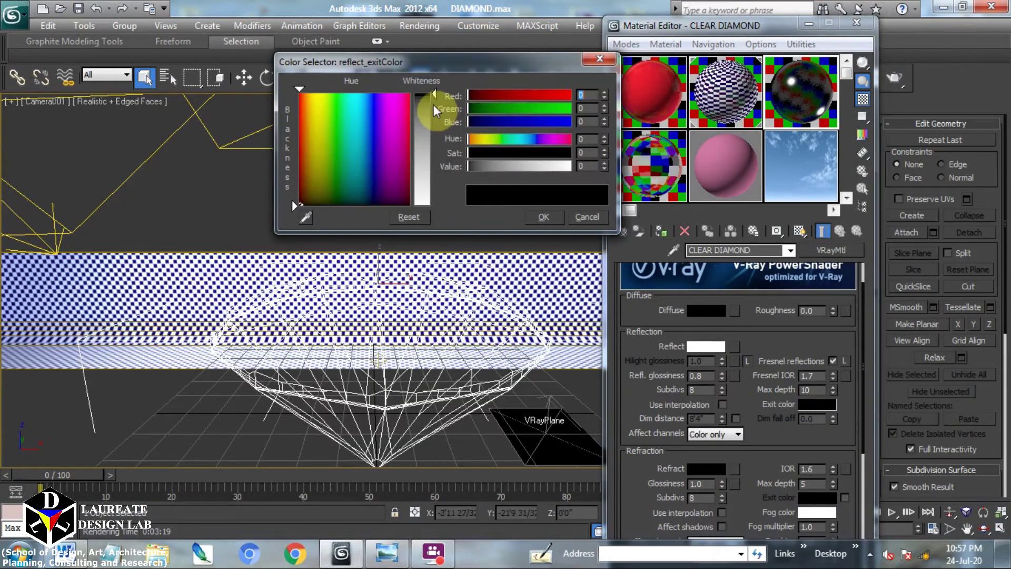
{"action": "left_click_drag", "start_coordinate": [434, 97], "coordinate": [434, 208]}
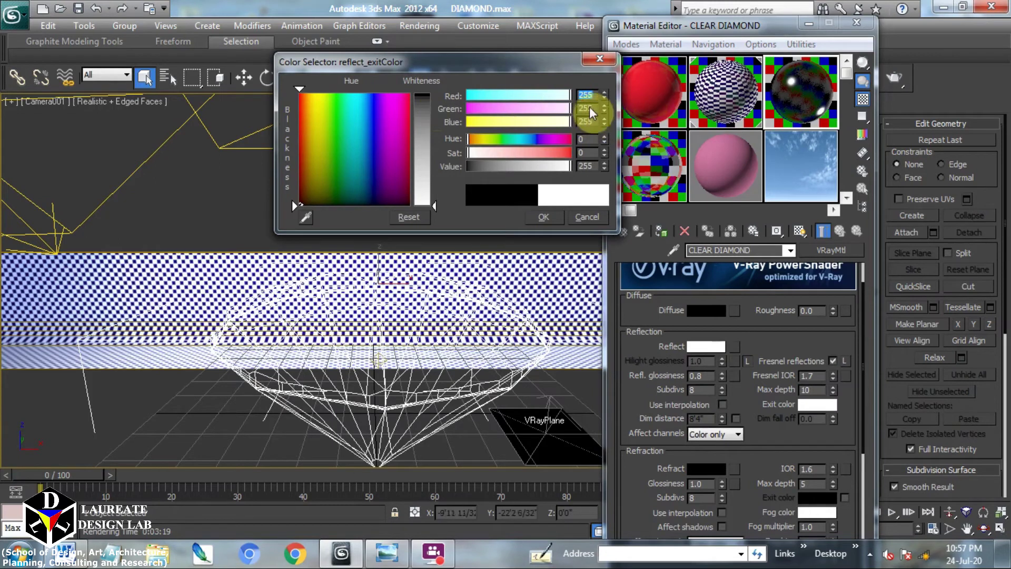
{"action": "left_click", "coordinate": [552, 214]}
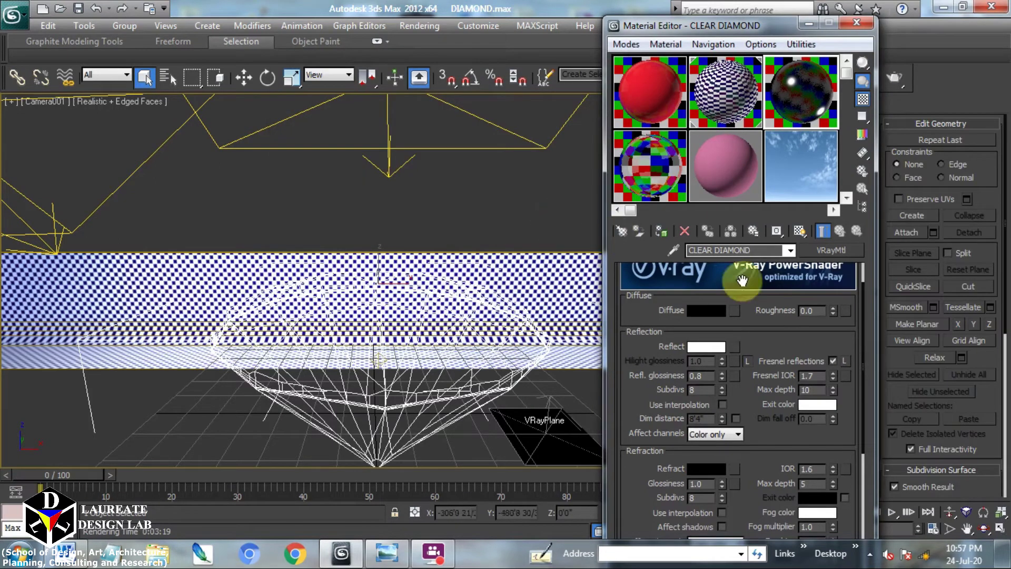
Consult the CLEAR refraction settings in the reference image and set the refraction color of CLEAR DIAMOND to white, RGB 255, 255, 255
{"action": "left_click_drag", "start_coordinate": [752, 334], "coordinate": [754, 226]}
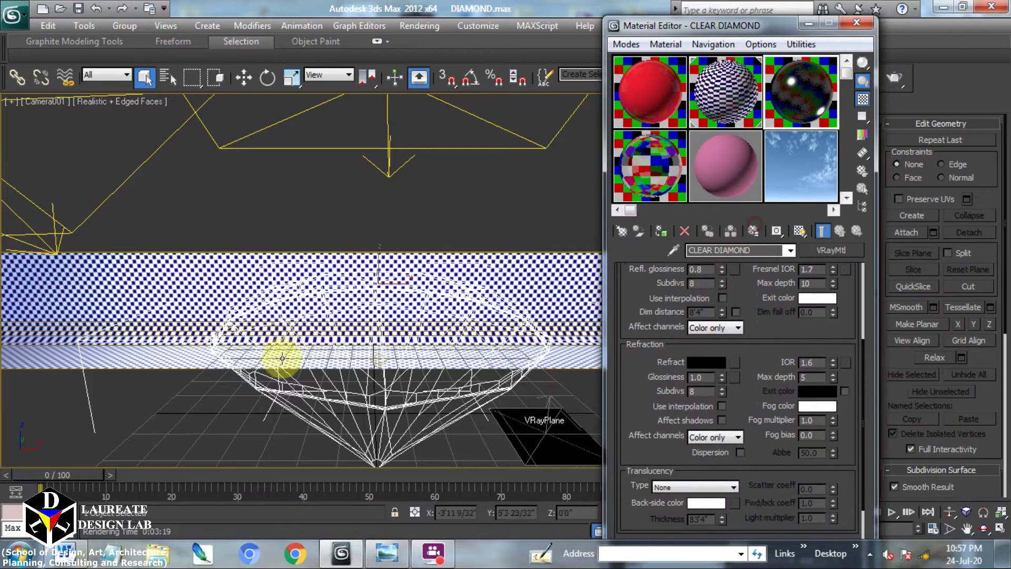
{"action": "left_click", "coordinate": [383, 553]}
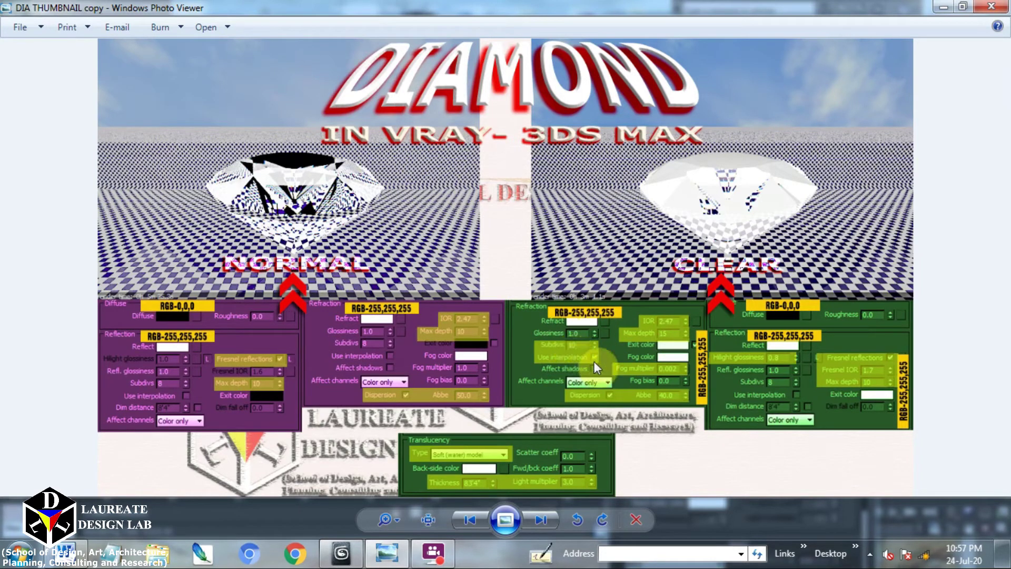
{"action": "left_click", "coordinate": [386, 553]}
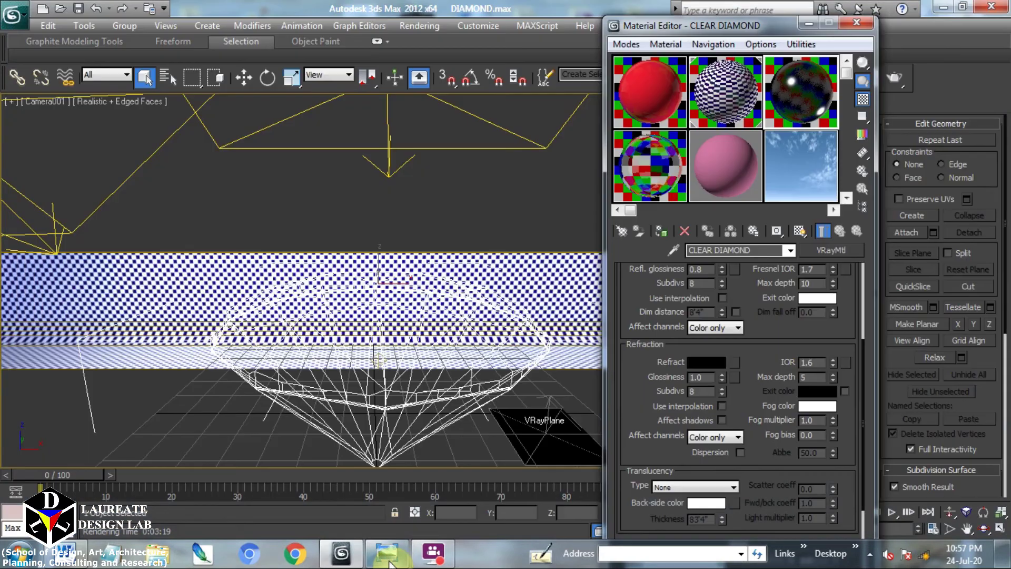
{"action": "left_click", "coordinate": [709, 362]}
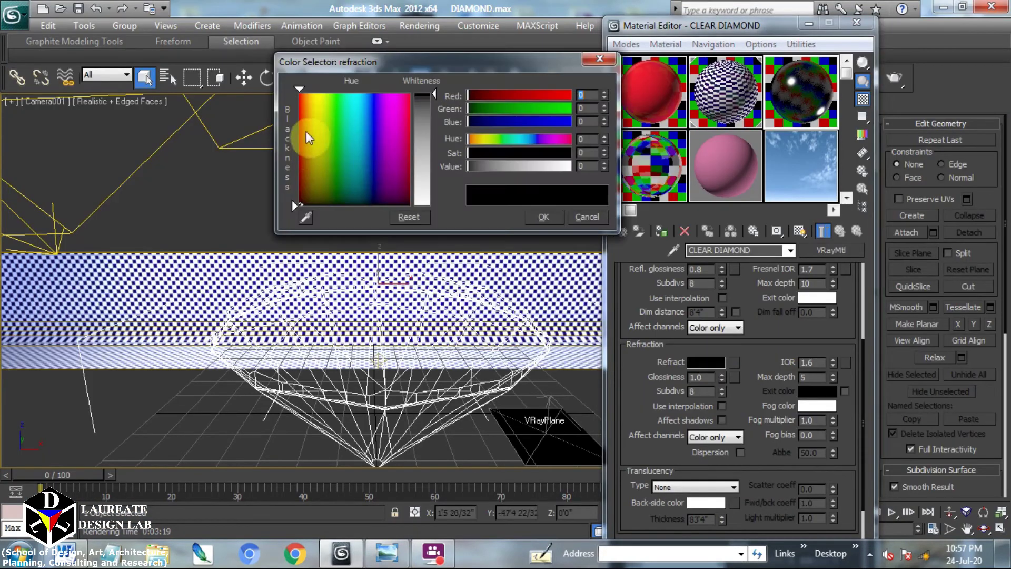
{"action": "left_click_drag", "start_coordinate": [434, 97], "coordinate": [434, 206]}
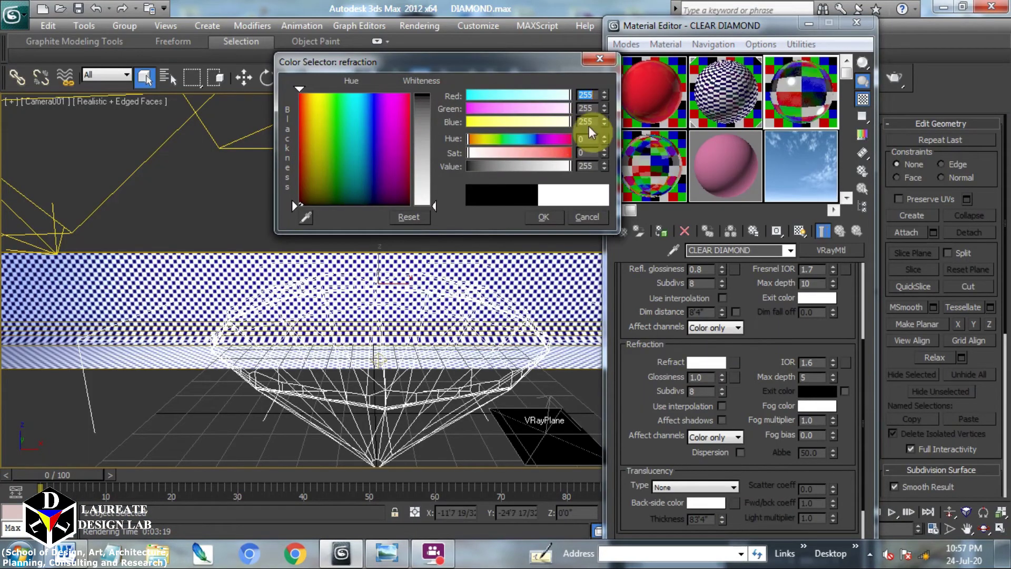
{"action": "left_click", "coordinate": [558, 215]}
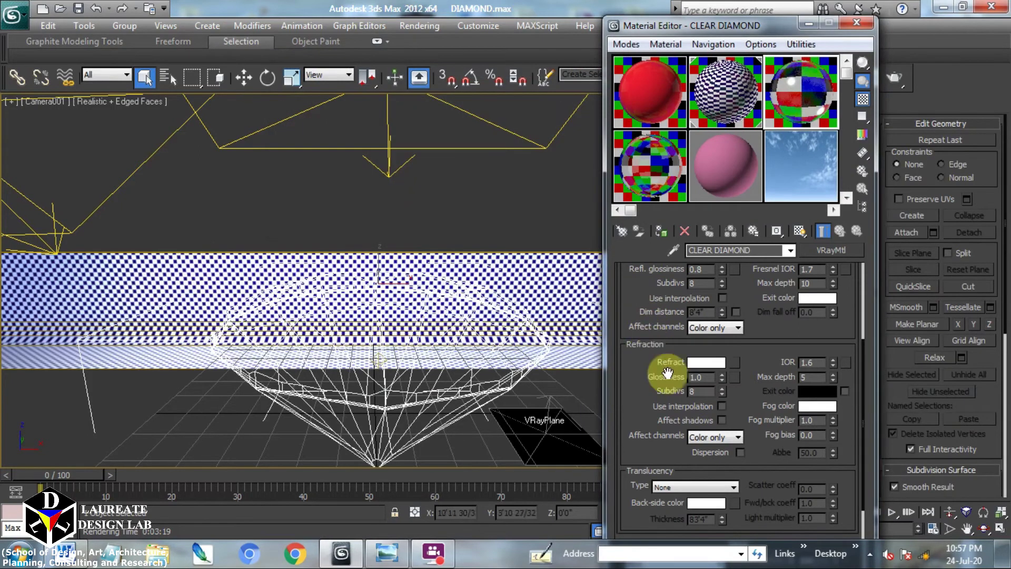
Set the refraction subdivs of CLEAR DIAMOND to 10 and enable interpolation for its refraction
{"action": "left_click_drag", "start_coordinate": [722, 397], "coordinate": [708, 358]}
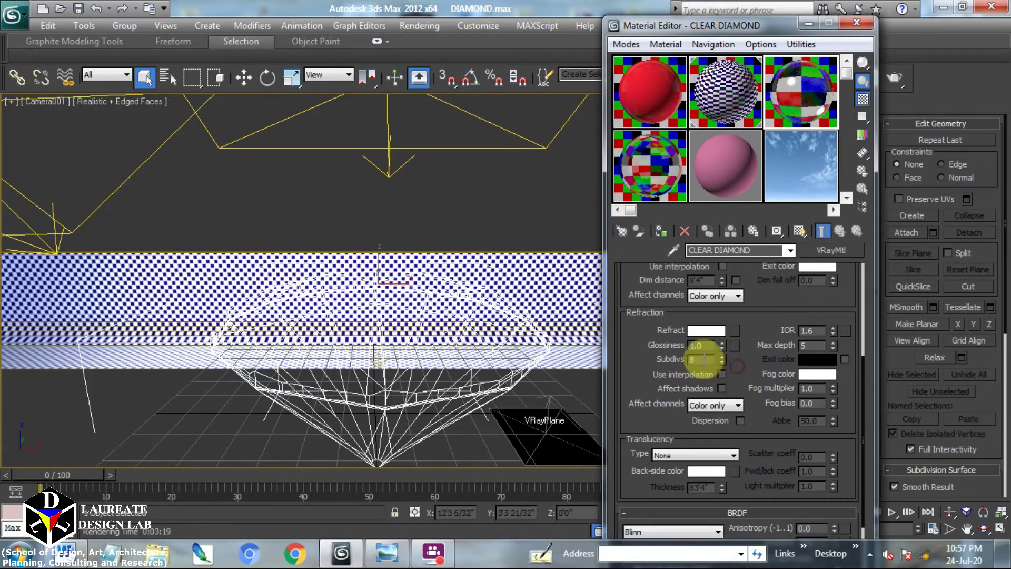
{"action": "double_click", "coordinate": [708, 359]}
{"action": "type", "text": "10"}
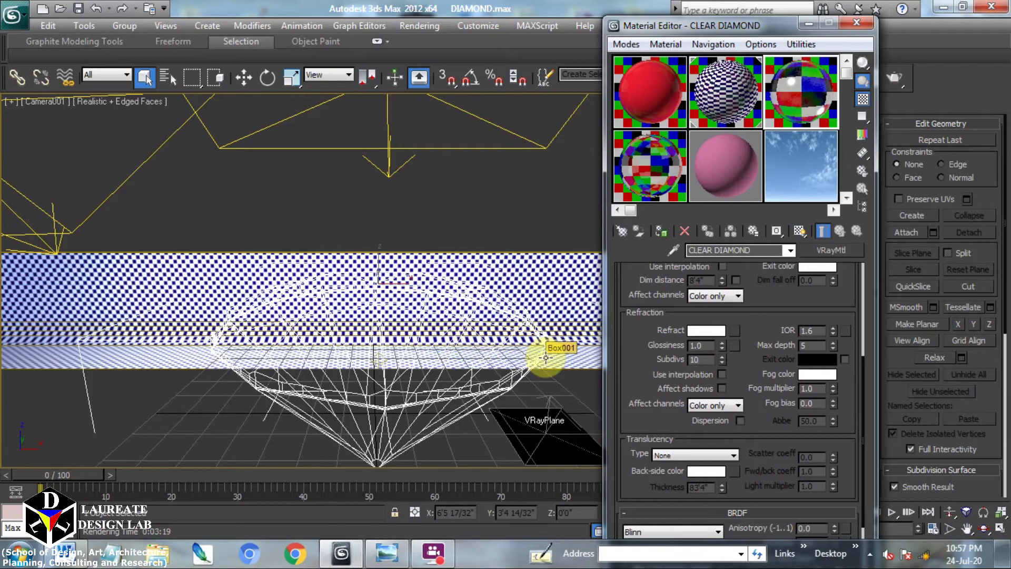
{"action": "key", "text": "Return"}
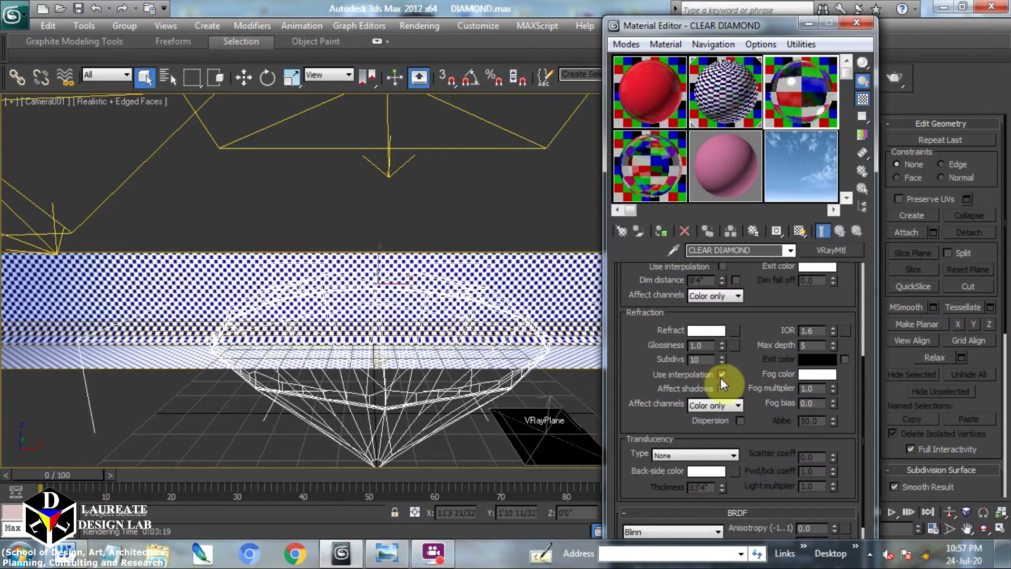
Recheck the reference image, then set the refraction IOR of CLEAR DIAMOND to 2.47 and its refraction max depth to 15
{"action": "left_click", "coordinate": [387, 556]}
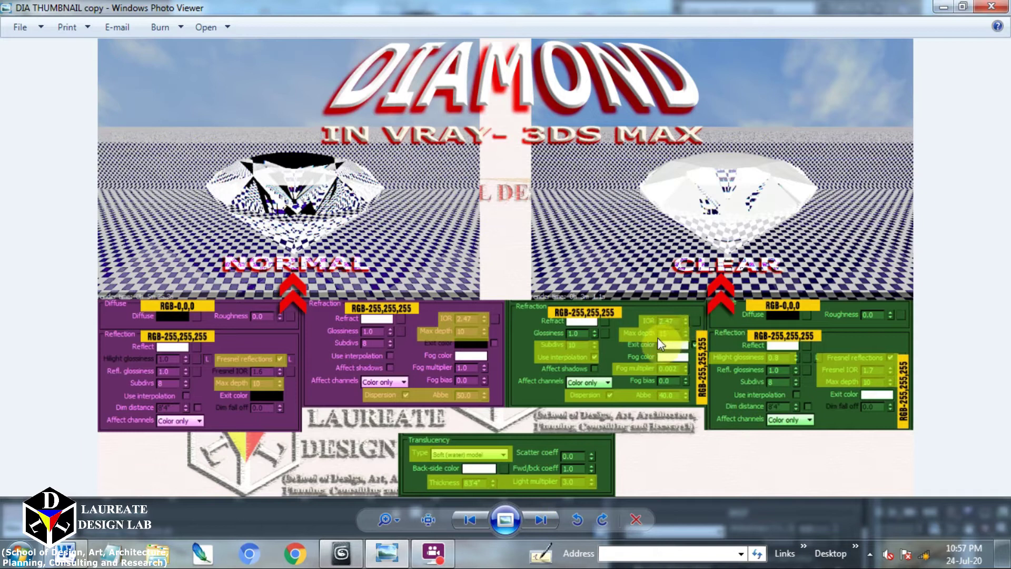
{"action": "left_click", "coordinate": [387, 554]}
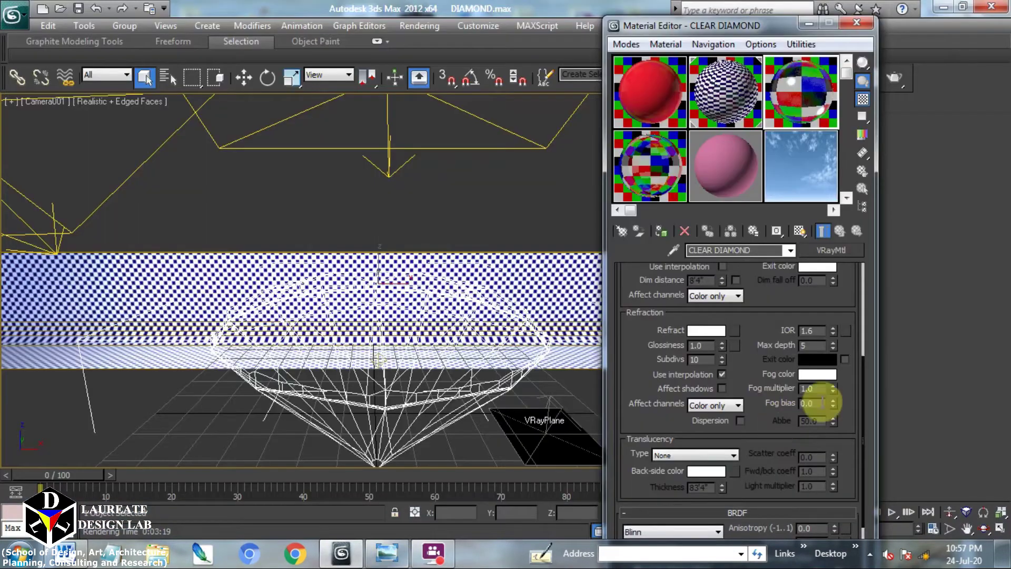
{"action": "left_click_drag", "start_coordinate": [819, 330], "coordinate": [704, 333]}
{"action": "type", "text": "2."}
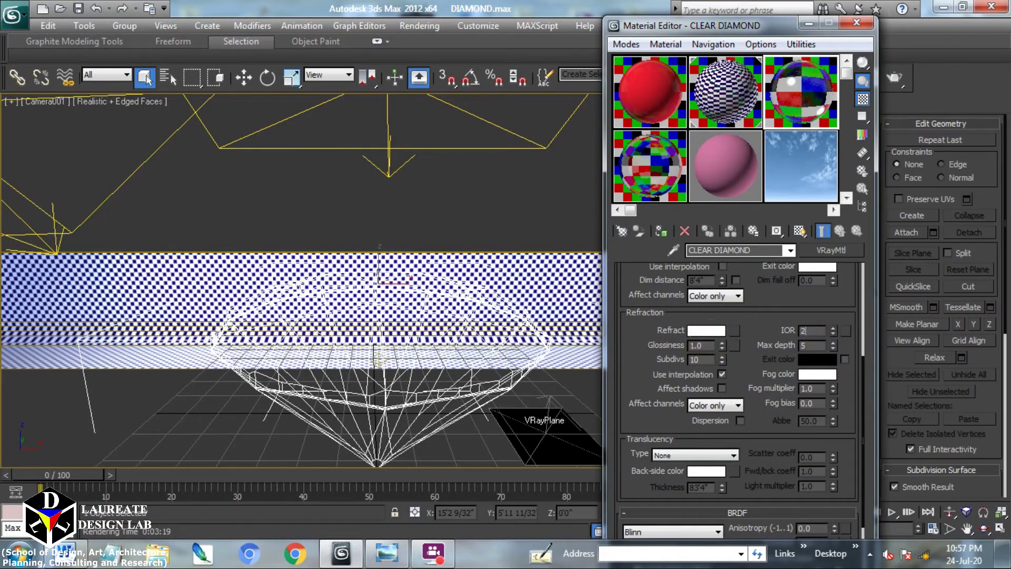
{"action": "type", "text": "47"}
{"action": "key", "text": "Tab"}
{"action": "type", "text": "15"}
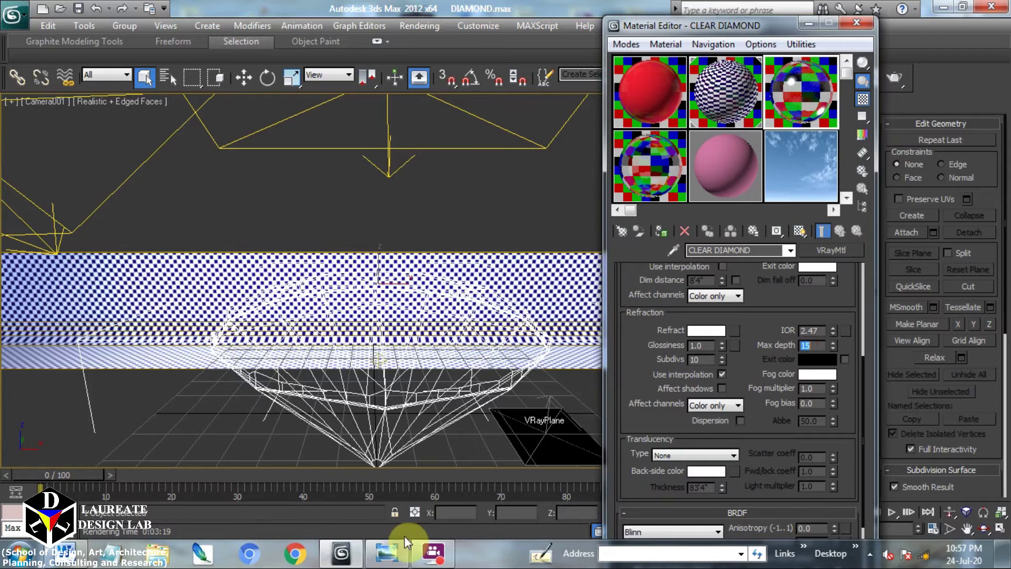
Check the CLEAR fog settings in the reference image and set the fog multiplier of CLEAR DIAMOND to 0.002
{"action": "left_click", "coordinate": [388, 554]}
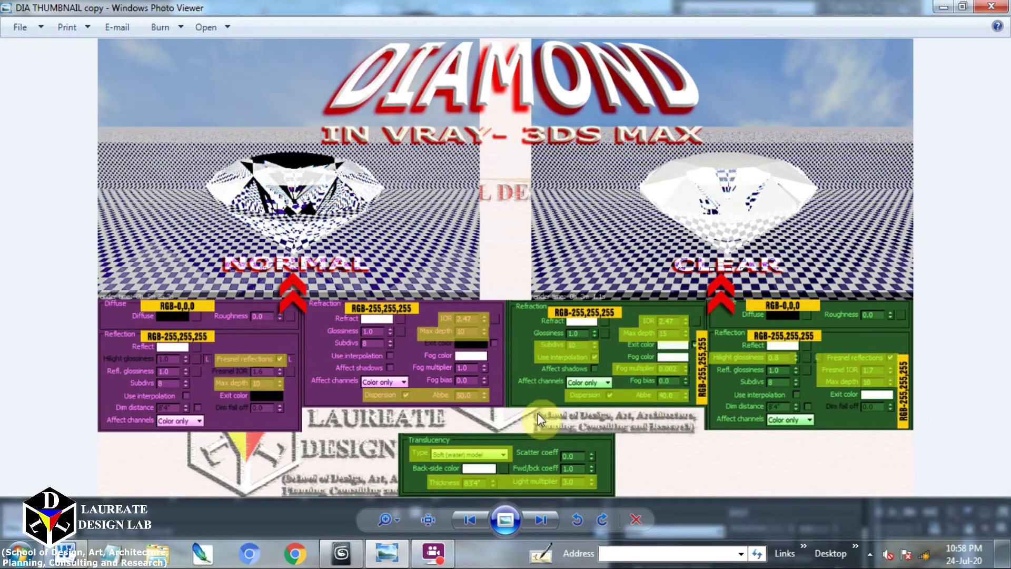
{"action": "left_click", "coordinate": [387, 553]}
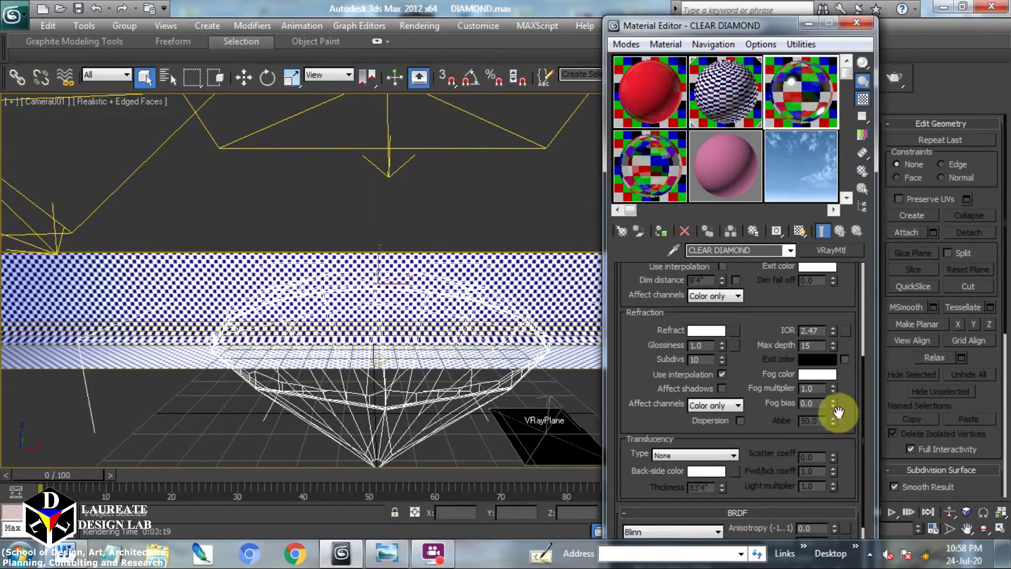
{"action": "left_click", "coordinate": [820, 389]}
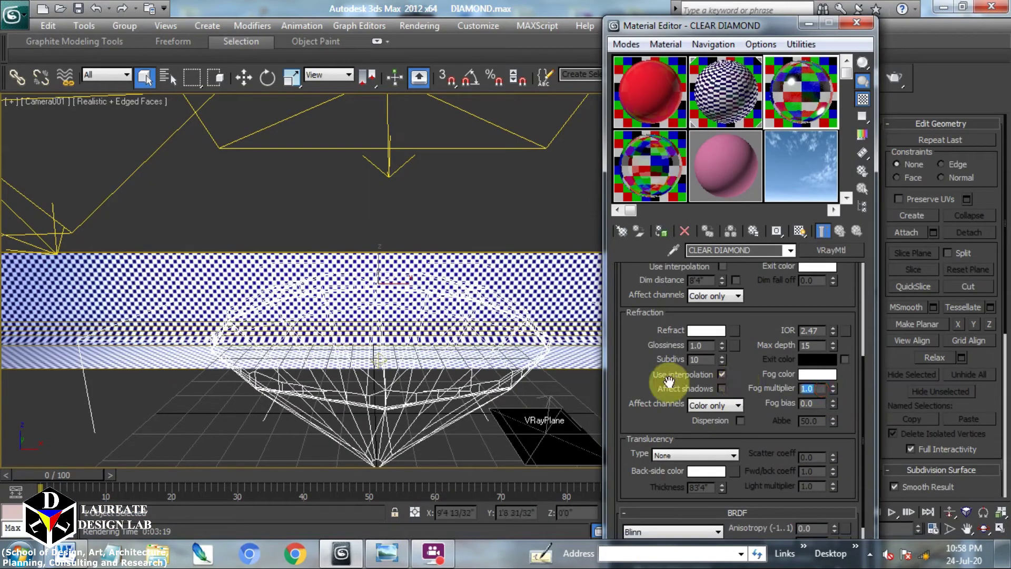
{"action": "type", "text": ".0"}
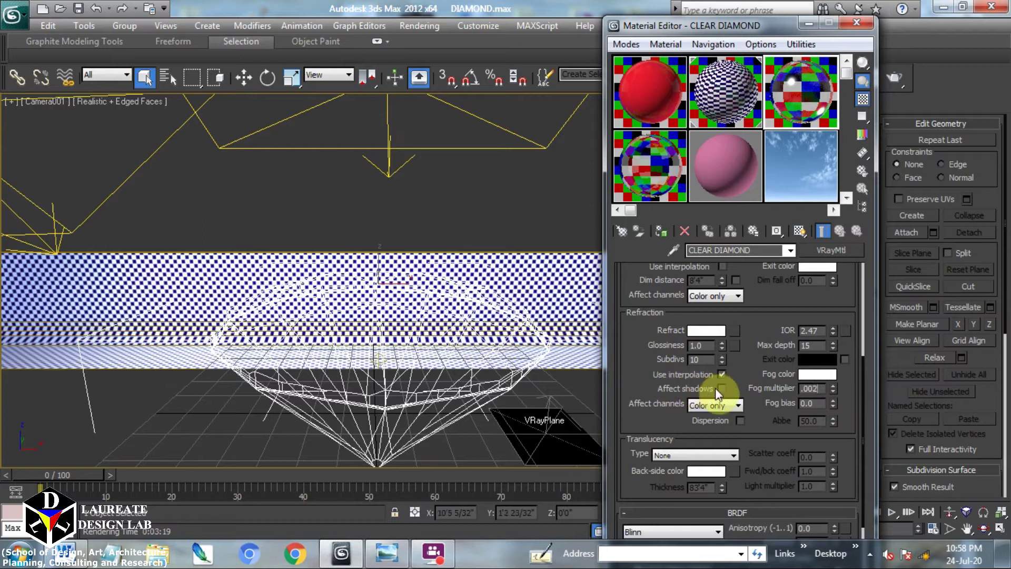
Enable dispersion in the refraction settings of CLEAR DIAMOND with an Abbe value of 40
{"action": "left_click", "coordinate": [740, 421]}
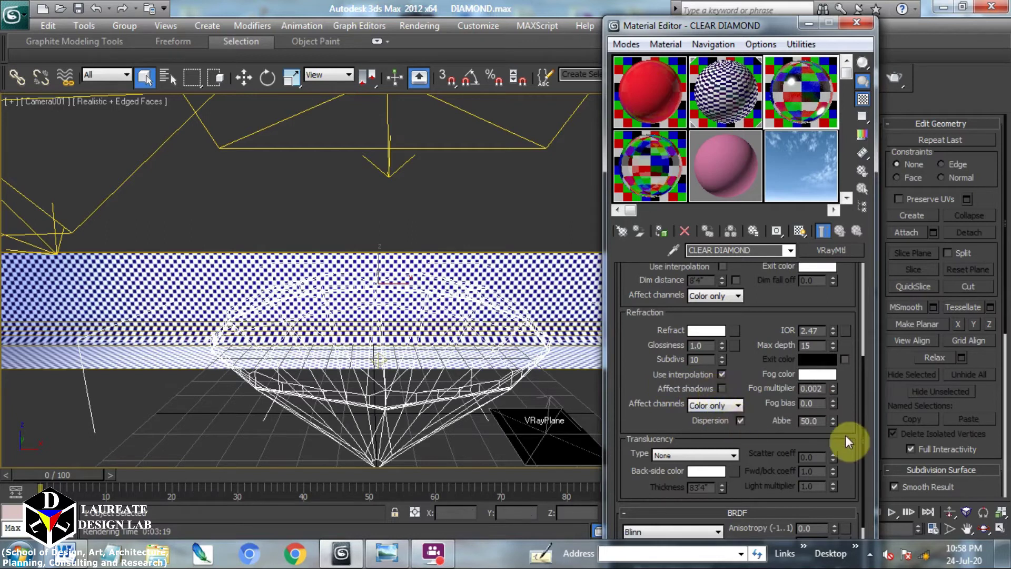
{"action": "double_click", "coordinate": [818, 421]}
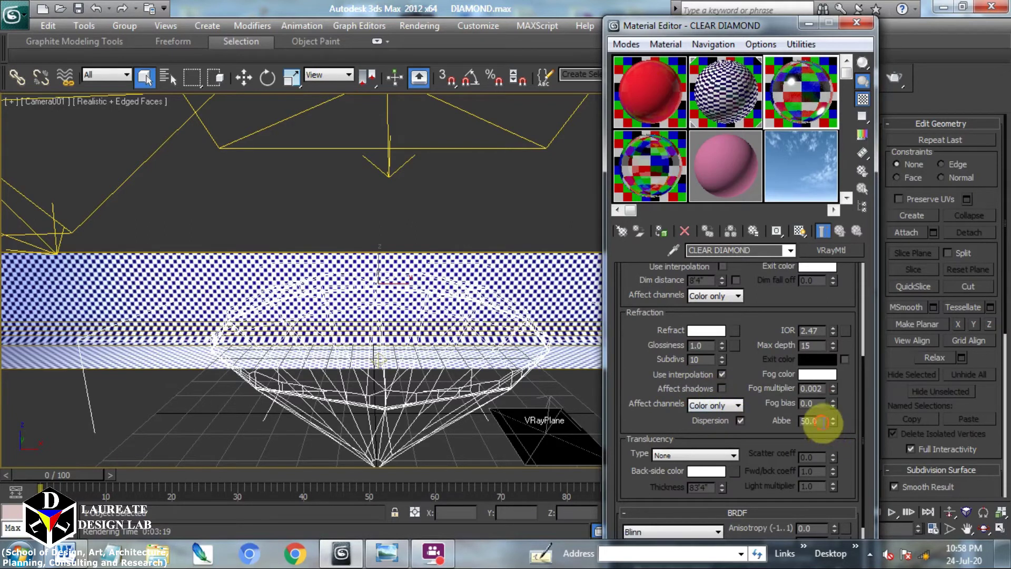
{"action": "type", "text": "40"}
{"action": "key", "text": "Return"}
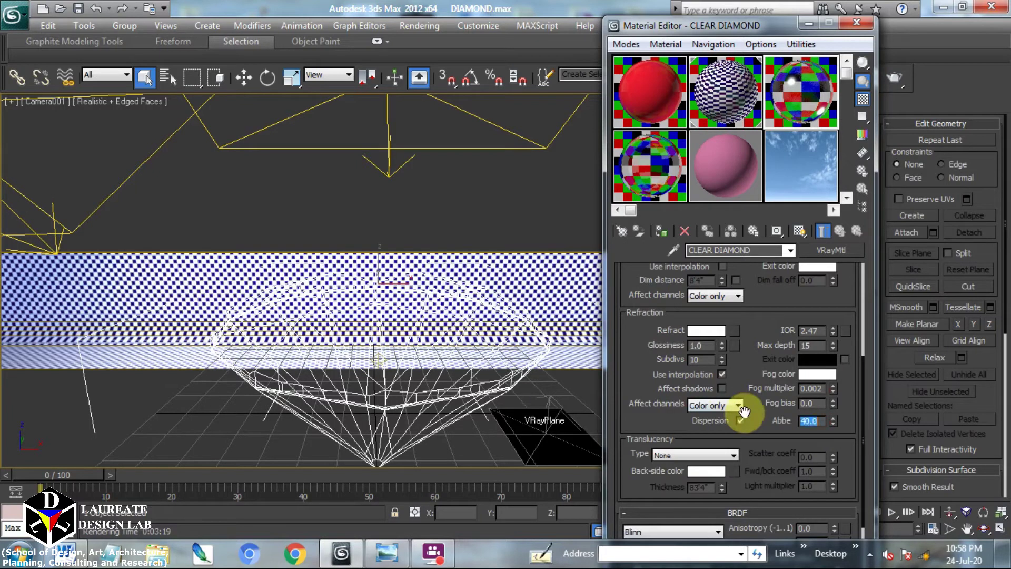
Check the refraction exit color in the reference image, enable it for CLEAR DIAMOND and set it to white, RGB 255, 255, 255
{"action": "left_click", "coordinate": [387, 553]}
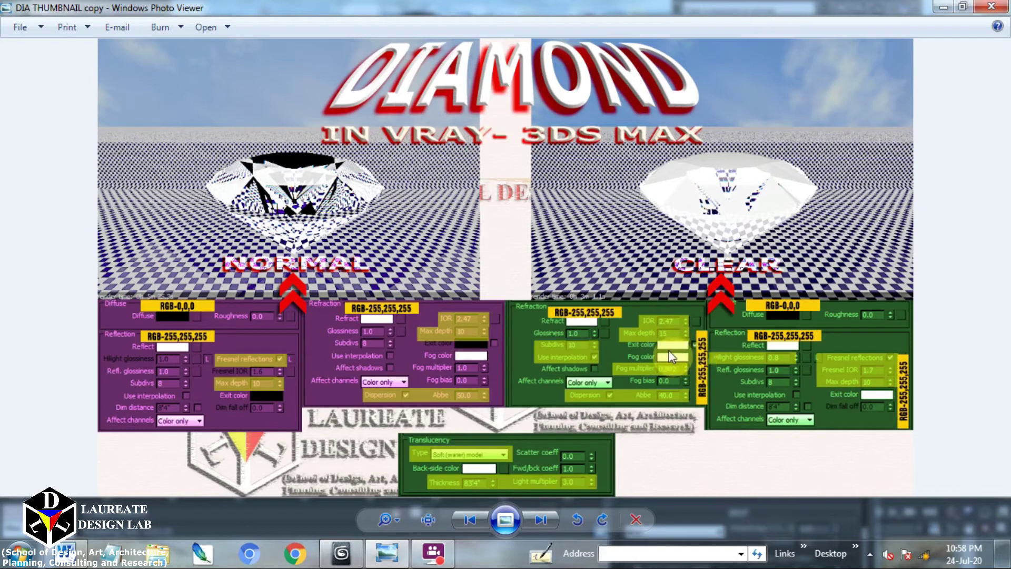
{"action": "left_click", "coordinate": [387, 553]}
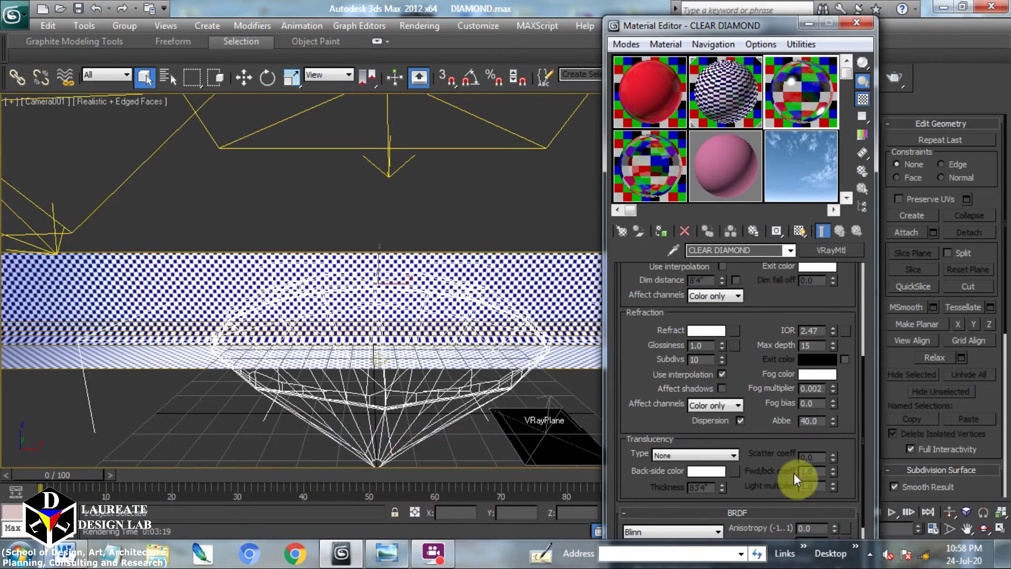
{"action": "left_click", "coordinate": [845, 359]}
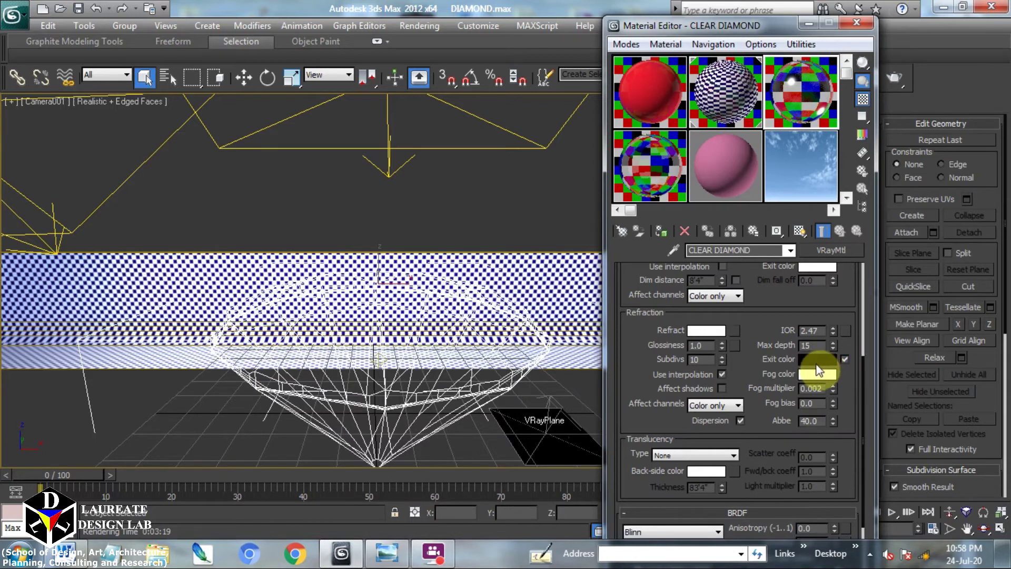
{"action": "left_click", "coordinate": [819, 360]}
{"action": "left_click_drag", "start_coordinate": [434, 120], "coordinate": [435, 206]}
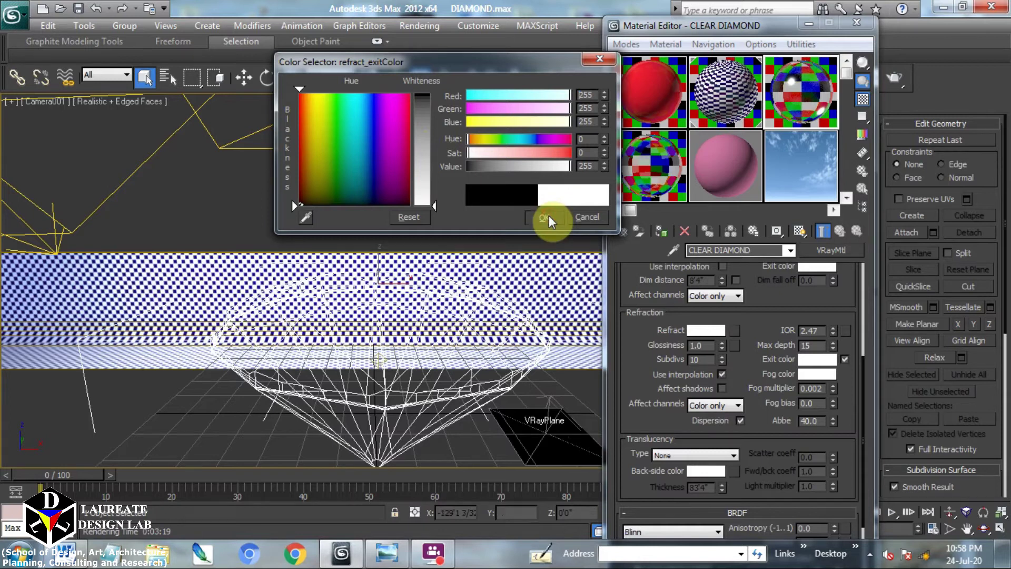
{"action": "left_click", "coordinate": [548, 216]}
Following the reference image, set the translucency type of CLEAR DIAMOND to Soft (water) model with light multiplier 3.0
{"action": "left_click_drag", "start_coordinate": [774, 435], "coordinate": [773, 371]}
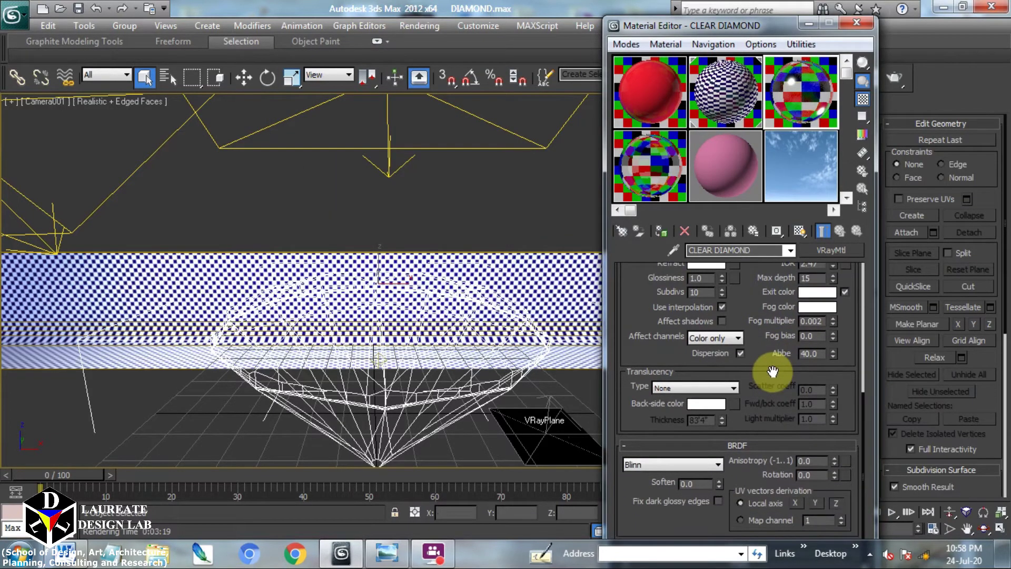
{"action": "left_click", "coordinate": [388, 555]}
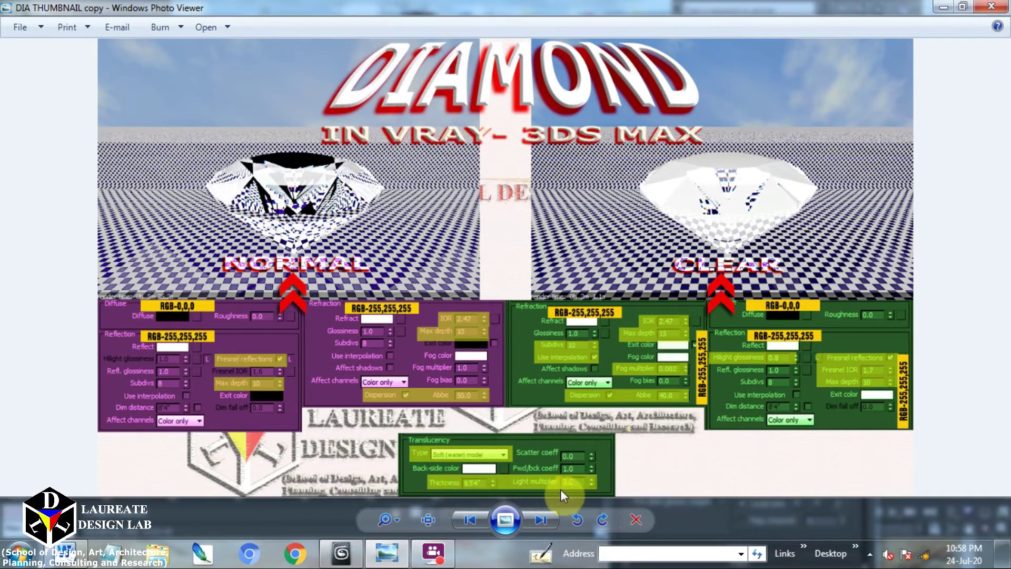
{"action": "left_click", "coordinate": [384, 559]}
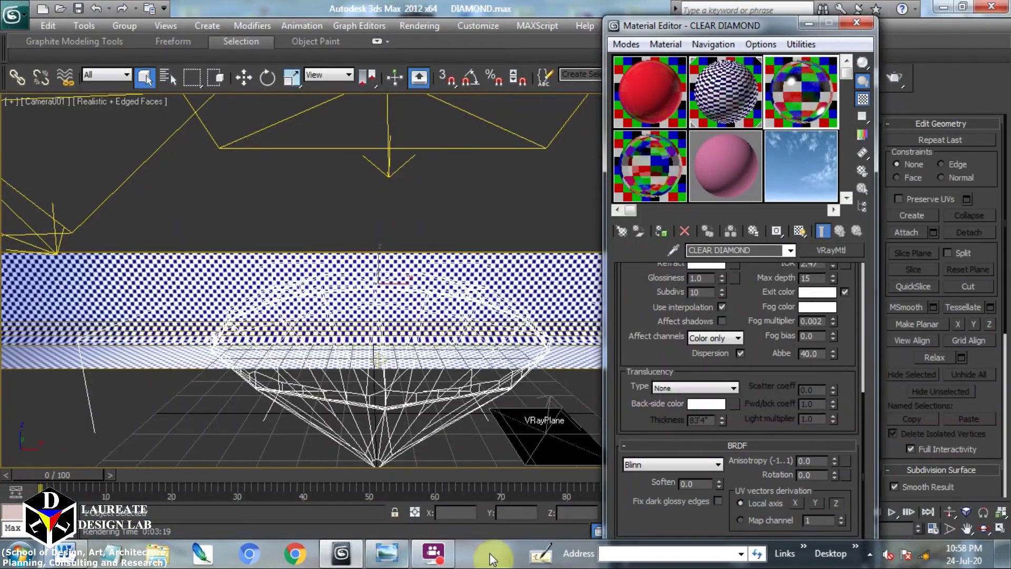
{"action": "left_click", "coordinate": [686, 388]}
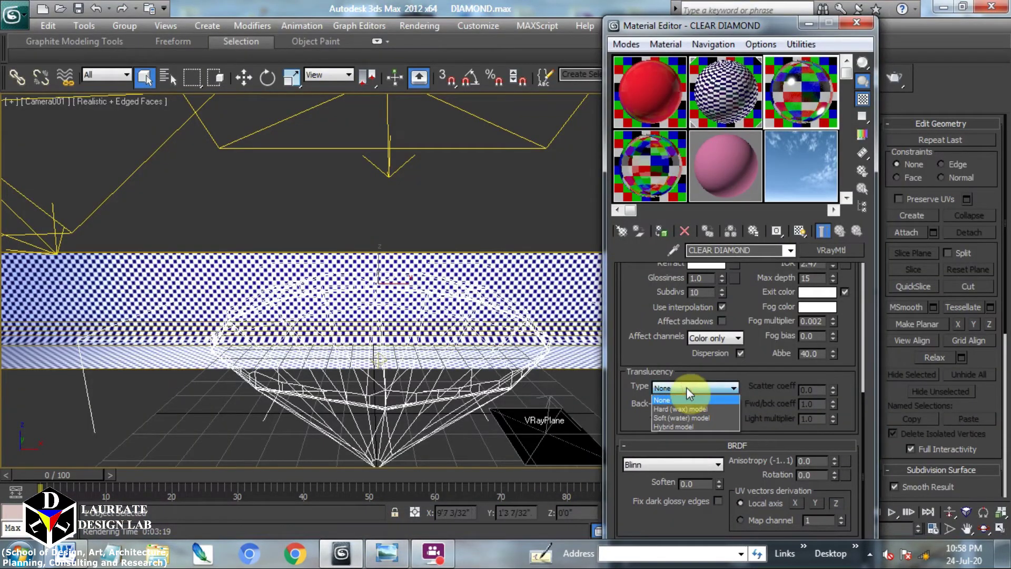
{"action": "left_click", "coordinate": [686, 417]}
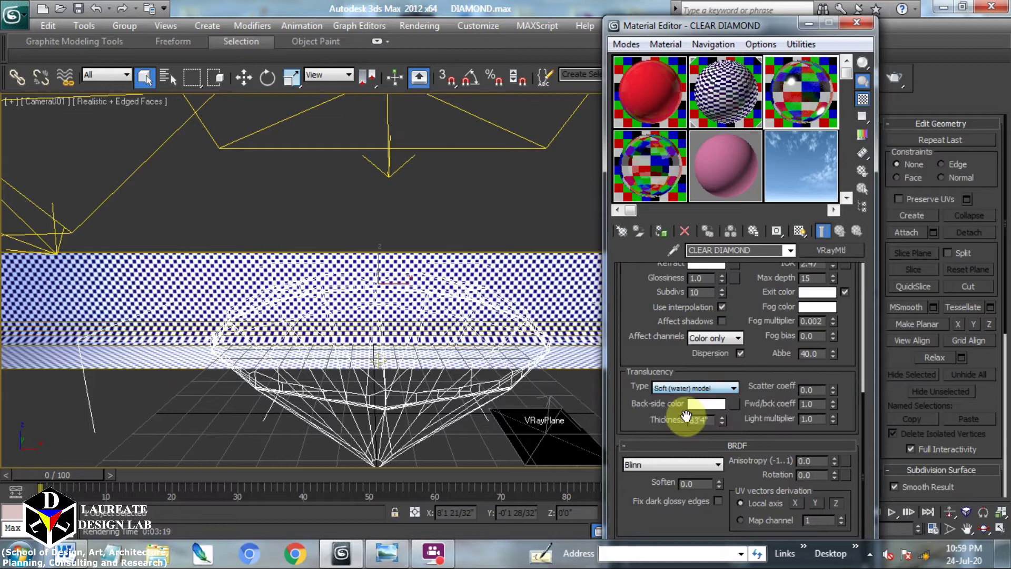
{"action": "double_click", "coordinate": [820, 418]}
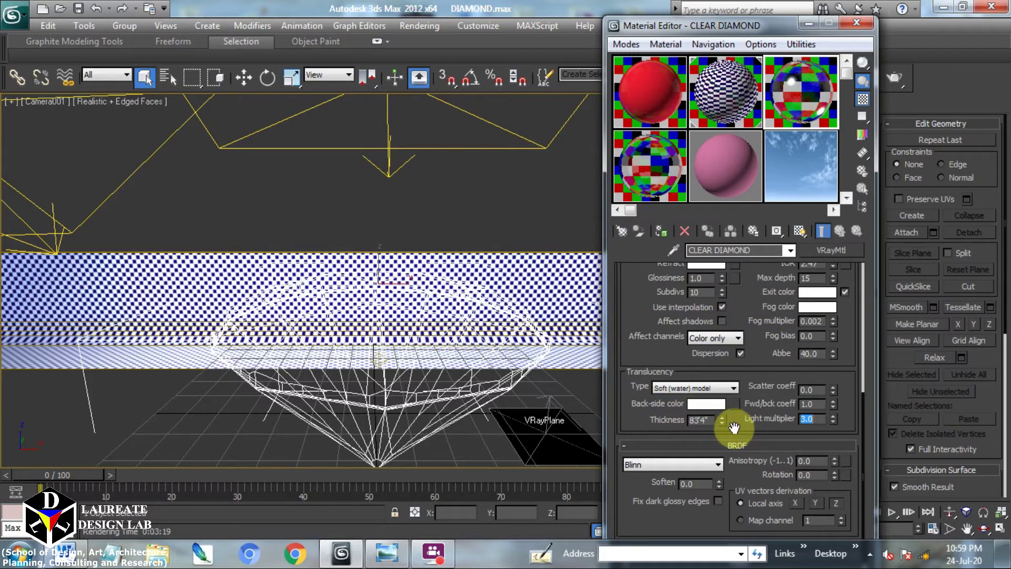
Select the diamond object in the camera view and assign the CLEAR DIAMOND material to it
{"action": "left_click", "coordinate": [398, 408]}
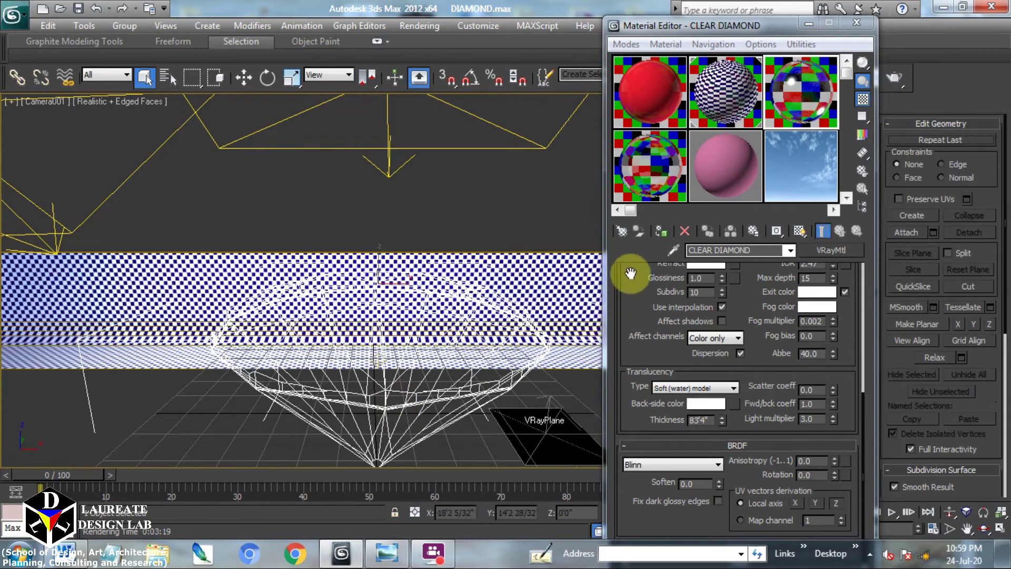
{"action": "left_click", "coordinate": [663, 231]}
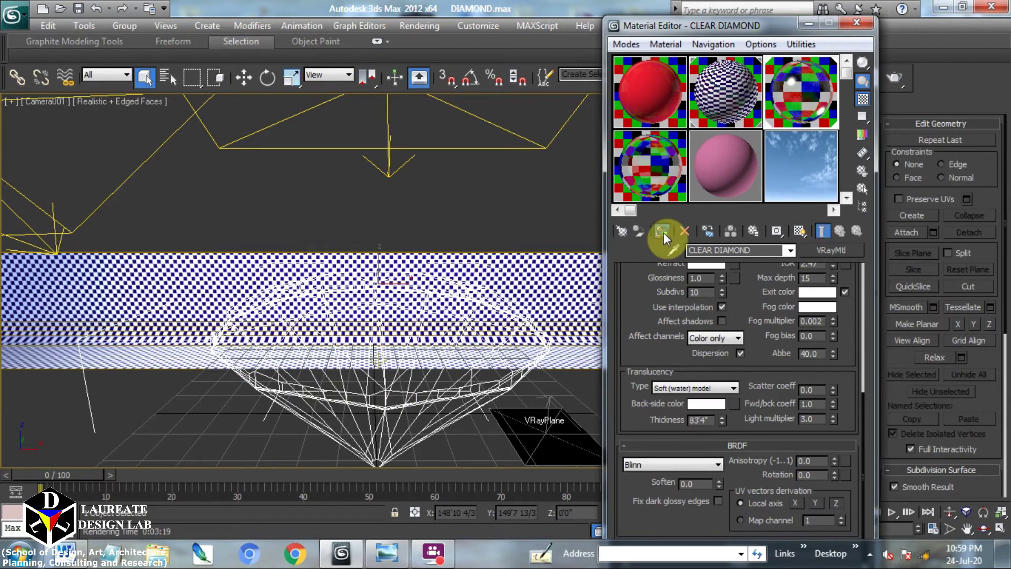
Render the camera view with the CLEAR DIAMOND material shown in the viewport, and save the rendered image
{"action": "left_click", "coordinate": [798, 230]}
{"action": "left_click", "coordinate": [886, 77]}
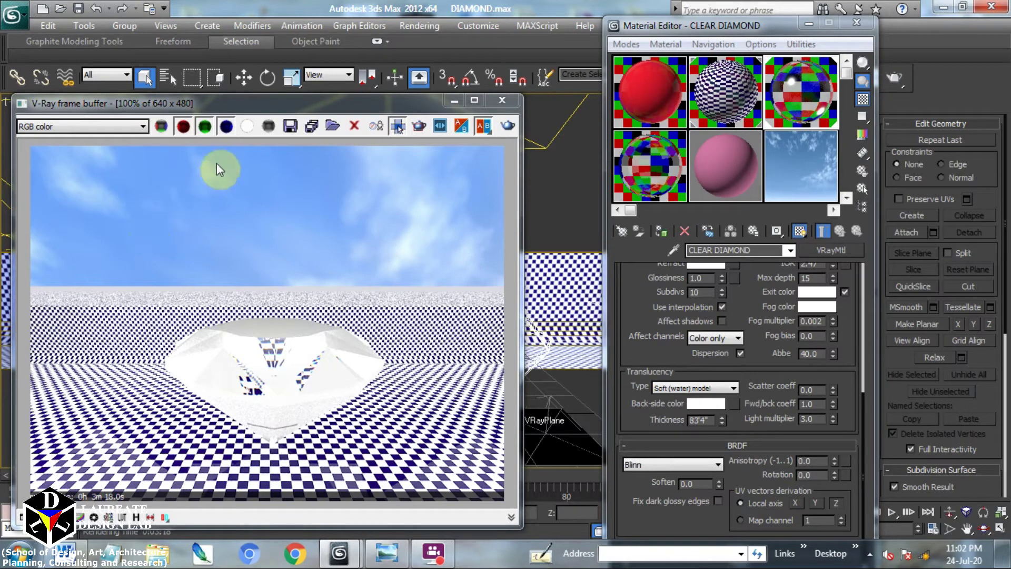
{"action": "left_click", "coordinate": [290, 125]}
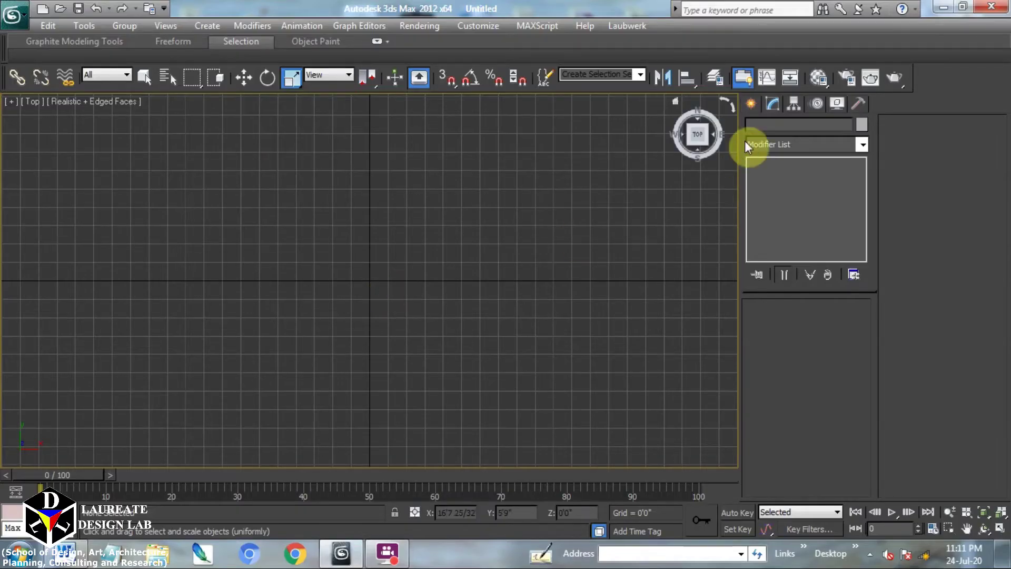
Draw a circle with a radius of about 6'5" around the origin in the Top view, using 2 interpolation steps
{"action": "left_click", "coordinate": [753, 102]}
{"action": "left_click", "coordinate": [778, 225]}
{"action": "left_click", "coordinate": [370, 283]}
{"action": "left_click_drag", "start_coordinate": [429, 327], "coordinate": [481, 367]}
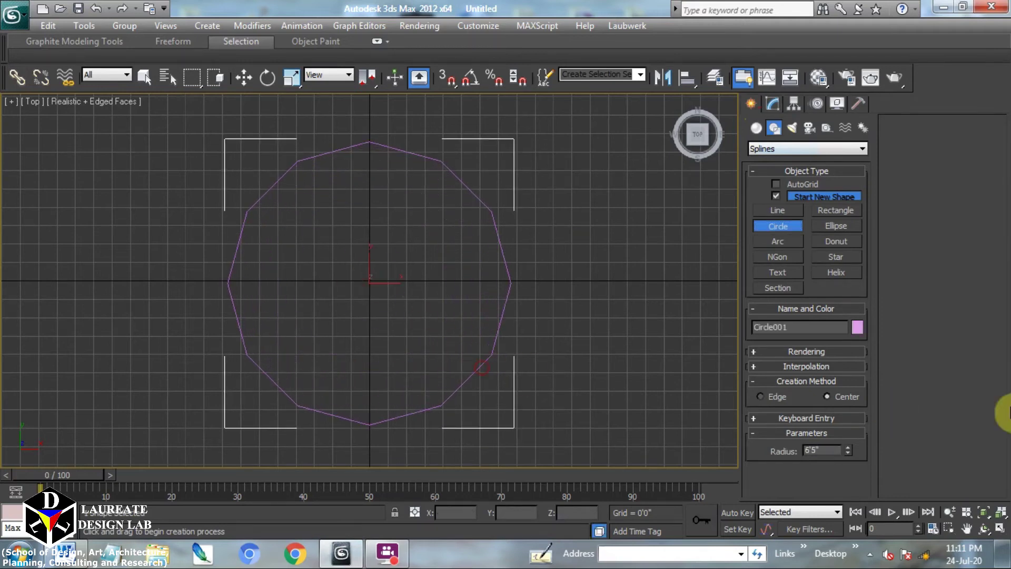
{"action": "left_click", "coordinate": [846, 367]}
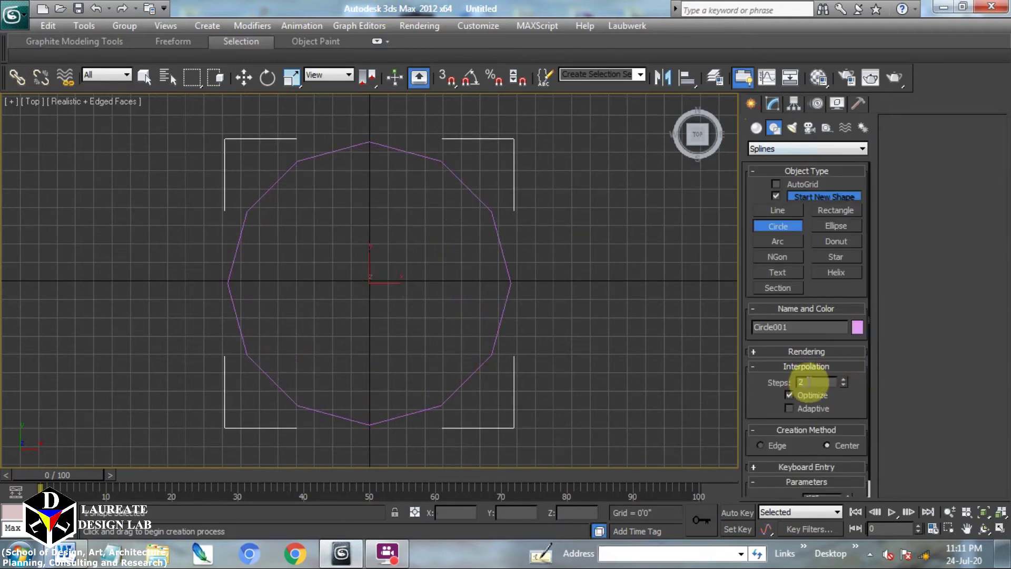
{"action": "left_click_drag", "start_coordinate": [809, 382], "coordinate": [797, 382]}
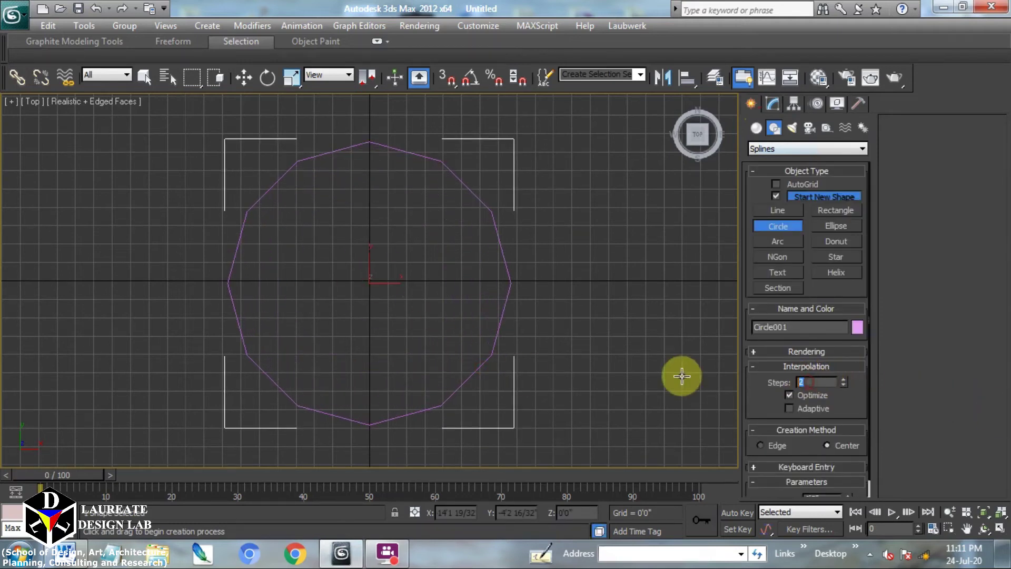
{"action": "left_click", "coordinate": [842, 381]}
{"action": "left_click", "coordinate": [843, 385]}
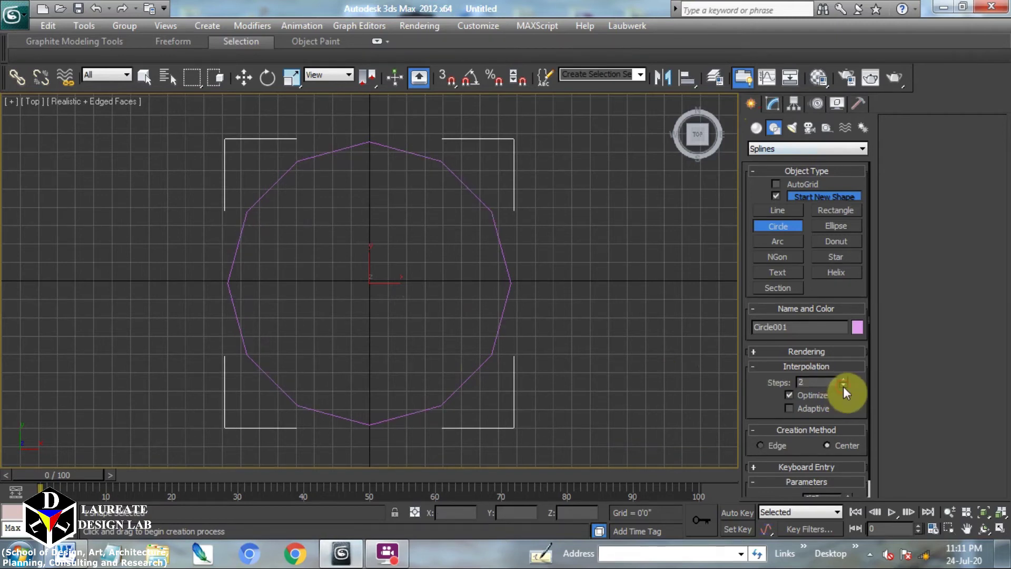
Convert the circle to an Editable Poly
{"action": "right_click", "coordinate": [475, 263]}
{"action": "right_click", "coordinate": [475, 261]}
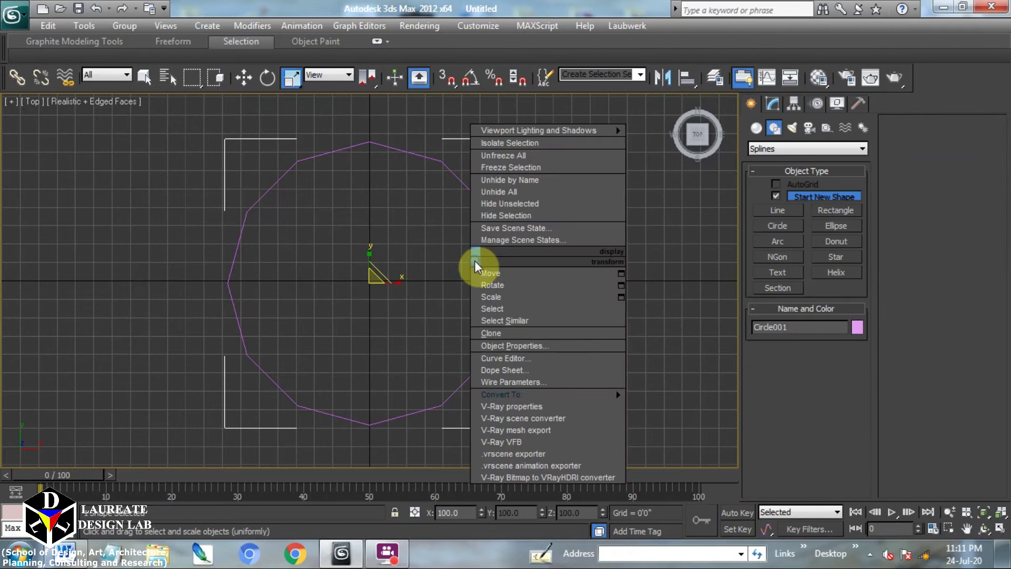
{"action": "mouse_move", "coordinate": [621, 395]}
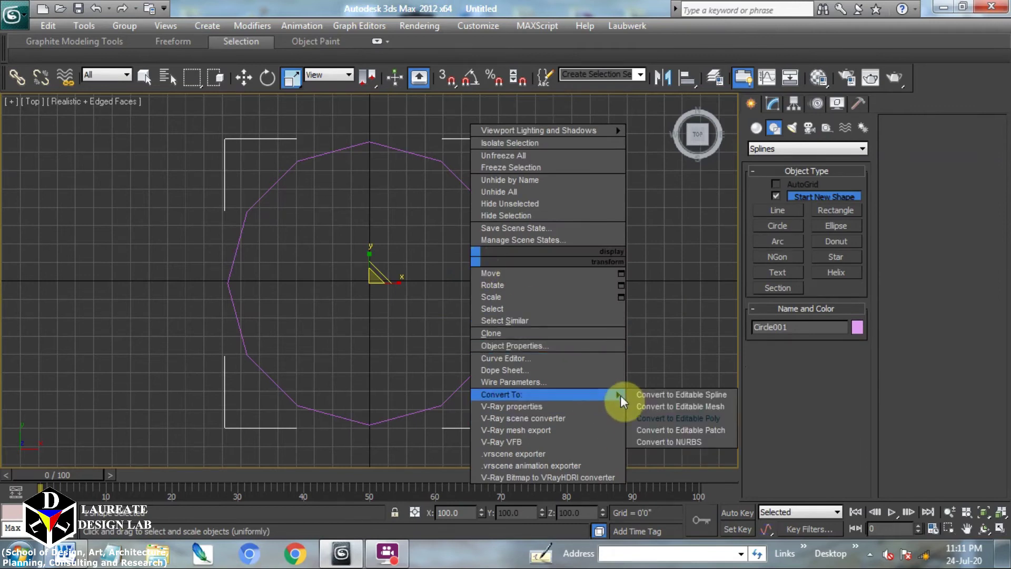
{"action": "left_click", "coordinate": [710, 413]}
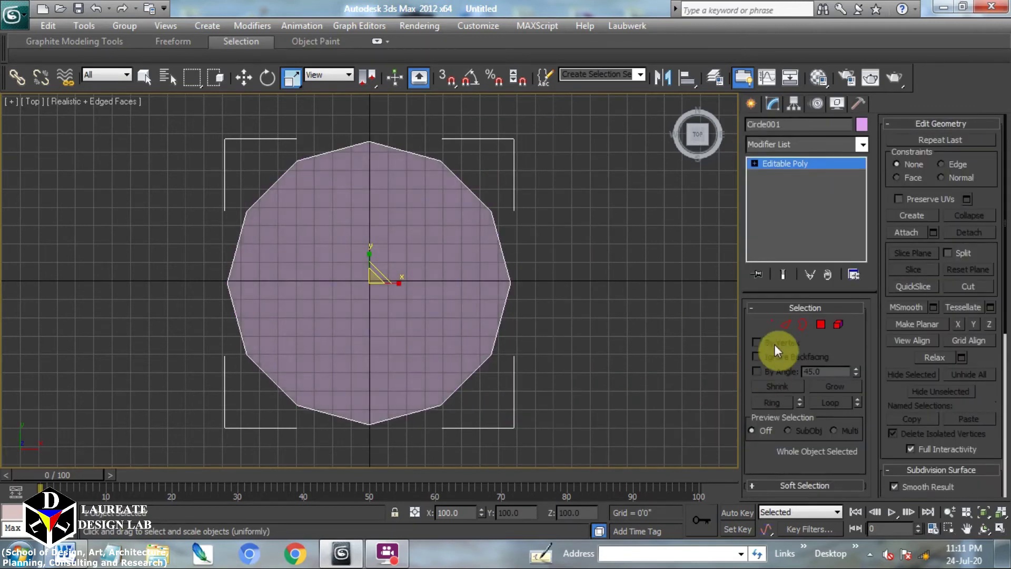
Extrude all outer edges of the polygon outward by scaling a copy of them uniformly to about 131%
{"action": "left_click", "coordinate": [784, 324]}
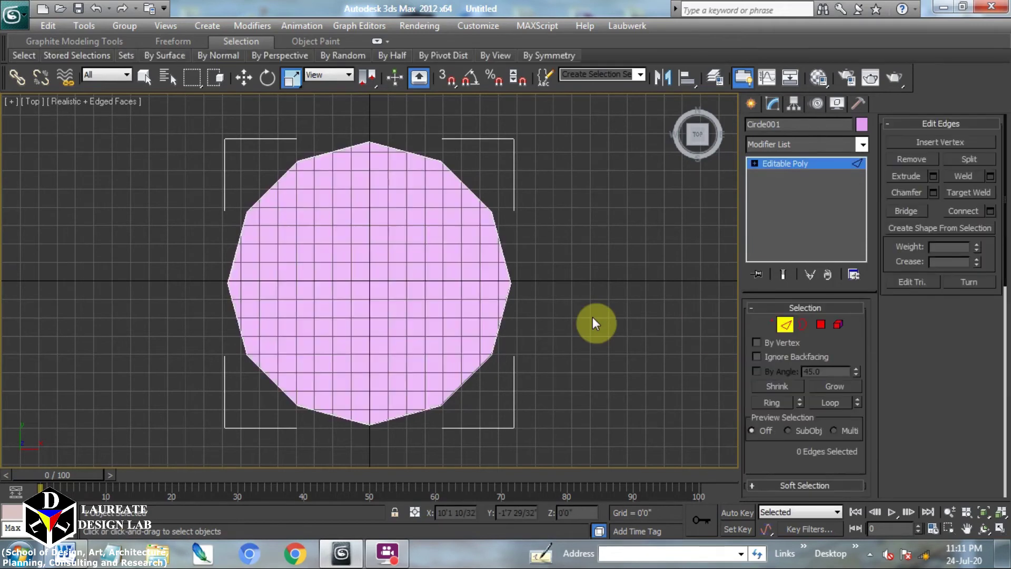
{"action": "key", "text": "ctrl+a"}
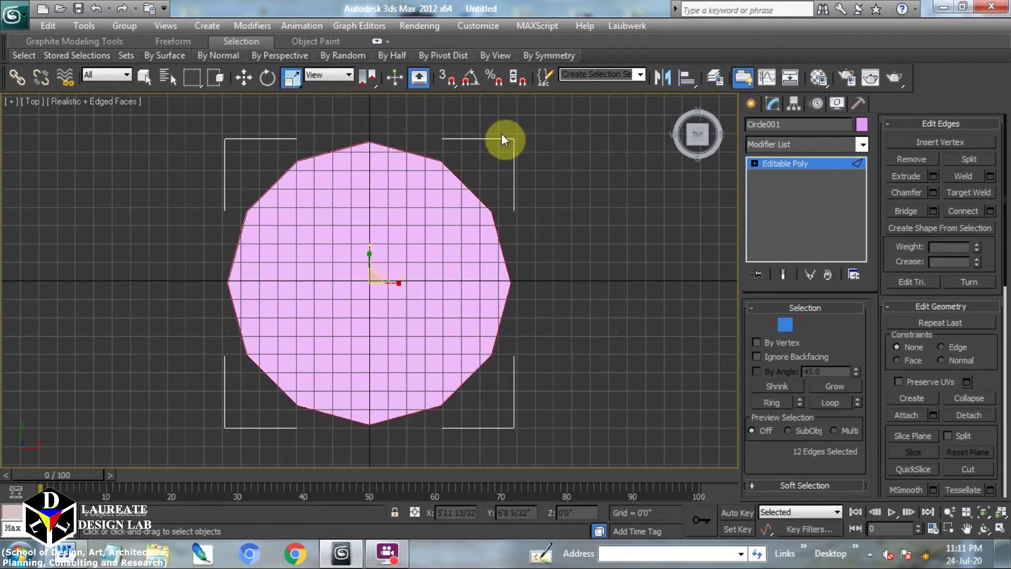
{"action": "middle_click_drag", "start_coordinate": [430, 191], "coordinate": [473, 218]}
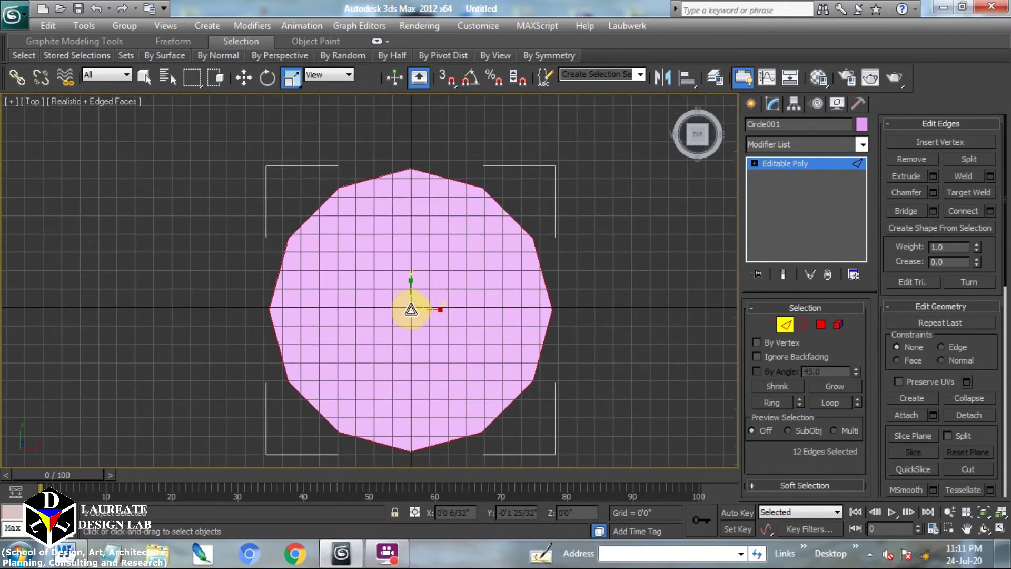
{"action": "left_click_drag", "start_coordinate": [411, 311], "coordinate": [413, 287], "text": "shift"}
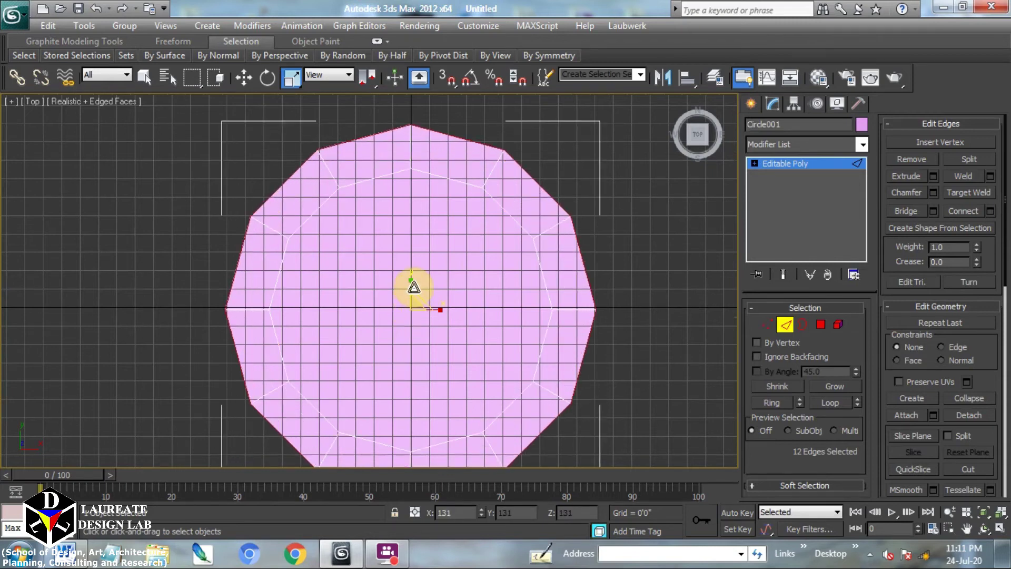
Add a second, wider ring by scaling a copy of the outer edges outward, and show the model as wireframe without the grid
{"action": "scroll", "coordinate": [459, 301], "scroll_direction": "down", "scroll_amount": 2}
{"action": "middle_click_drag", "start_coordinate": [471, 310], "coordinate": [481, 326]}
{"action": "left_click_drag", "start_coordinate": [454, 331], "coordinate": [449, 299], "text": "shift"}
{"action": "key", "text": "g"}
{"action": "mouse_move", "coordinate": [489, 325]}
{"action": "middle_mouse_down"}
{"action": "mouse_move", "coordinate": [448, 313]}
{"action": "mouse_move", "coordinate": [430, 337]}
{"action": "middle_mouse_up"}
{"action": "key", "text": "F3"}
Target-weld the middle-ring vertices just right and left of the topmost one to the outer-ring vertices directly beyond them
{"action": "left_click", "coordinate": [765, 325]}
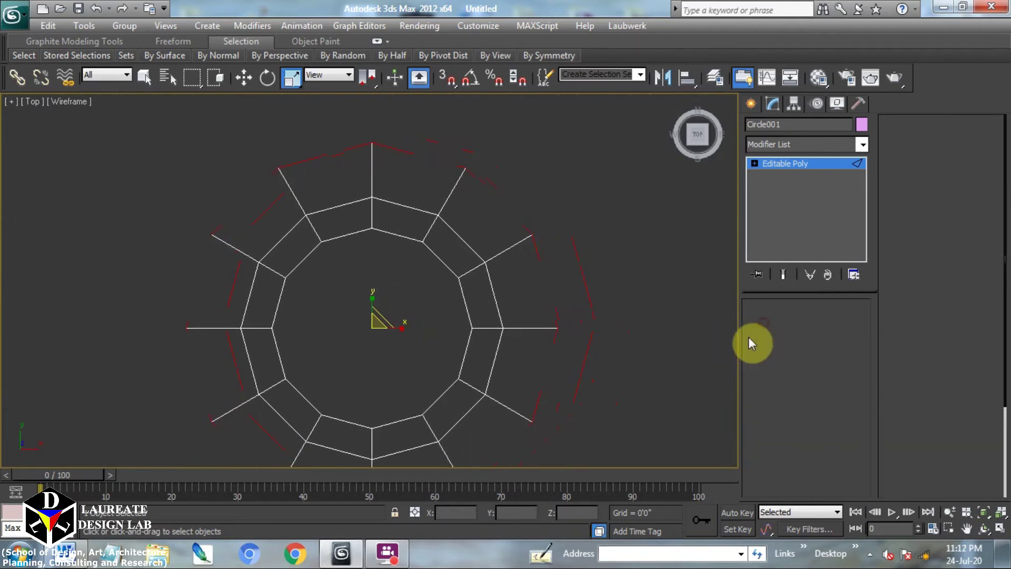
{"action": "middle_click_drag", "start_coordinate": [468, 270], "coordinate": [471, 317]}
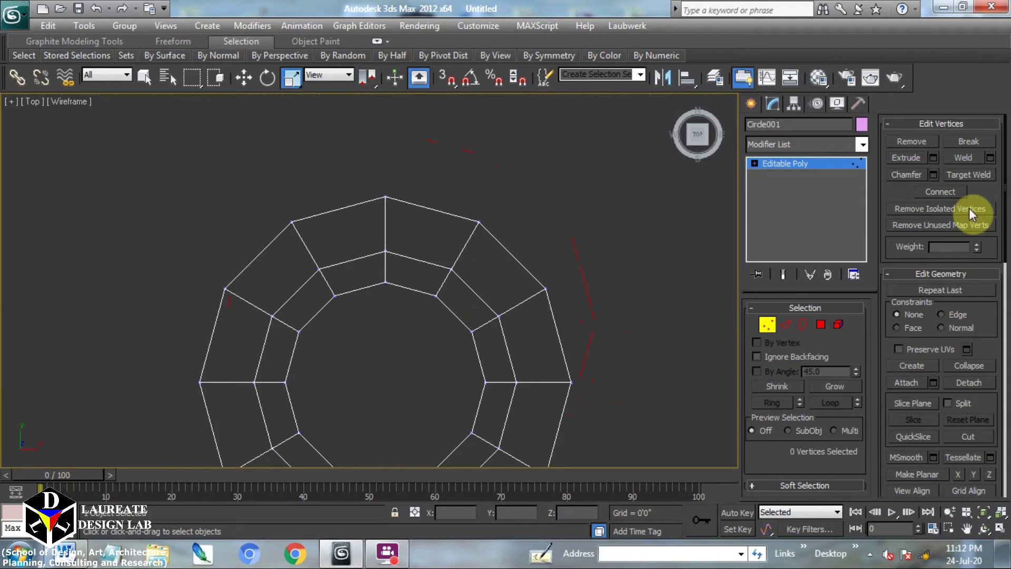
{"action": "left_click", "coordinate": [982, 174]}
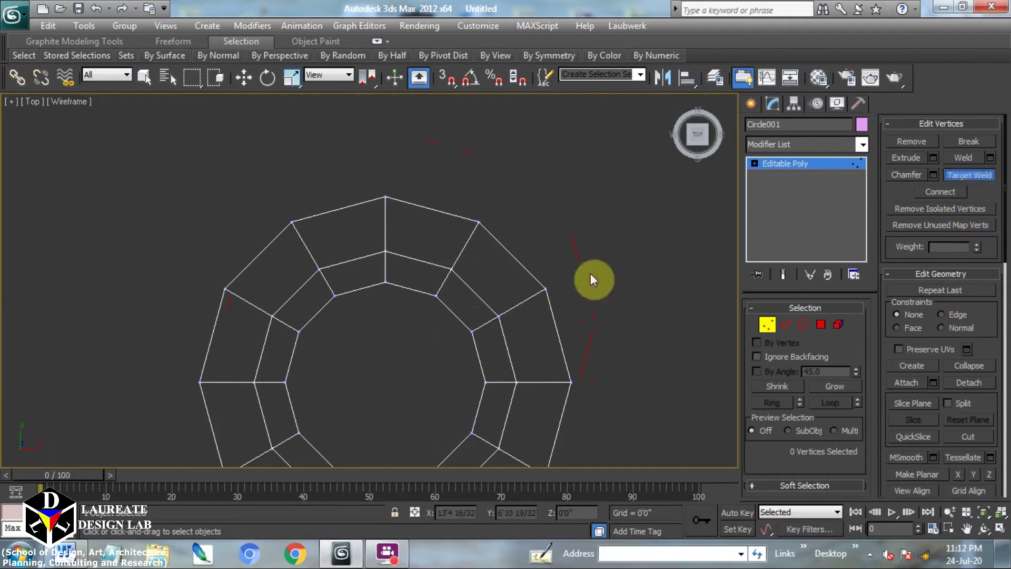
{"action": "left_click", "coordinate": [457, 258]}
{"action": "left_click", "coordinate": [479, 222]}
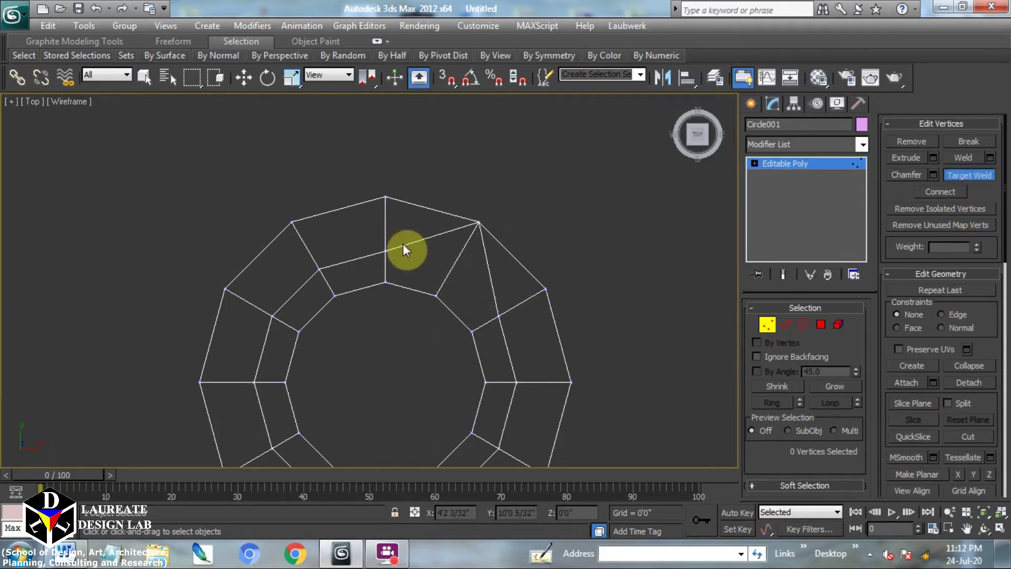
{"action": "left_click", "coordinate": [316, 270]}
{"action": "left_click", "coordinate": [292, 223]}
Target-weld the leftmost middle-ring vertex and the one just left of the bottommost to their matching outer-ring vertices
{"action": "middle_click_drag", "start_coordinate": [390, 342], "coordinate": [508, 257]}
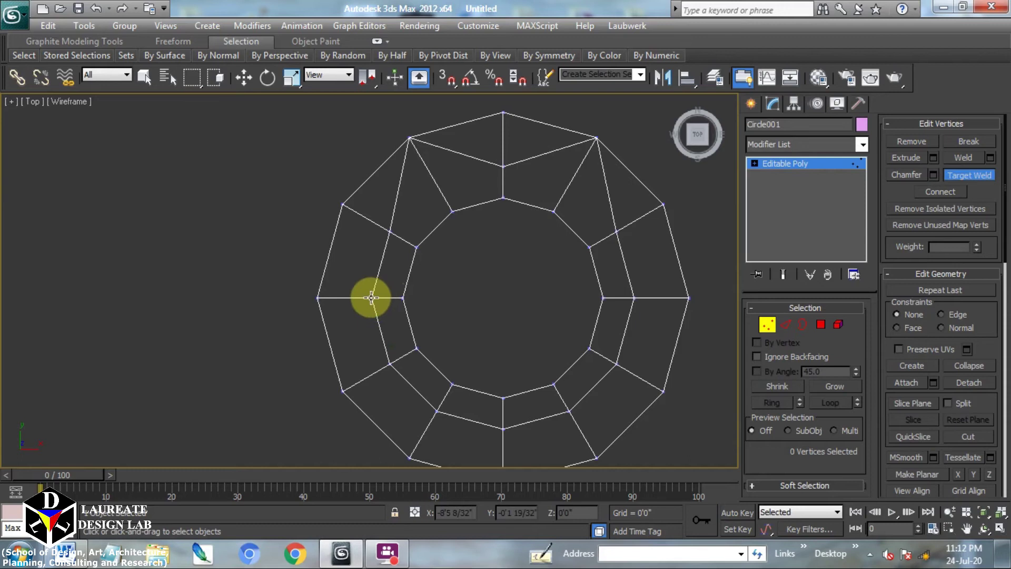
{"action": "left_click", "coordinate": [372, 297]}
{"action": "left_click", "coordinate": [317, 299]}
{"action": "middle_click_drag", "start_coordinate": [436, 332], "coordinate": [447, 215]}
{"action": "scroll", "coordinate": [447, 214], "scroll_direction": "down", "scroll_amount": 2}
{"action": "left_click", "coordinate": [448, 272]}
{"action": "left_click", "coordinate": [428, 303]}
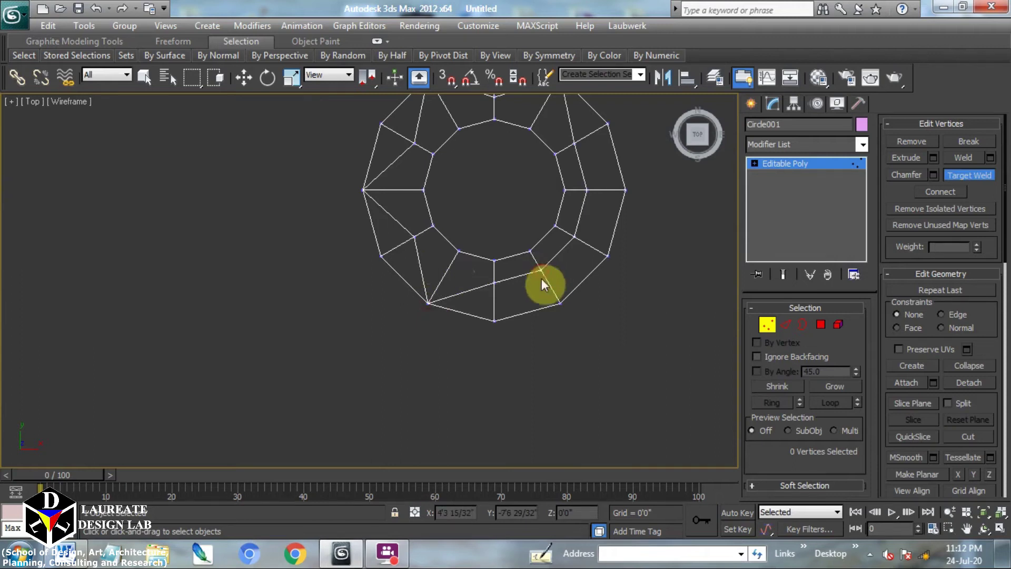
Target-weld the middle-ring vertex just right of the bottommost and the rightmost one to their outer-ring vertices, and leave vertex editing
{"action": "left_click", "coordinate": [560, 301]}
{"action": "middle_click_drag", "start_coordinate": [558, 296], "coordinate": [558, 334]}
{"action": "left_click", "coordinate": [555, 294]}
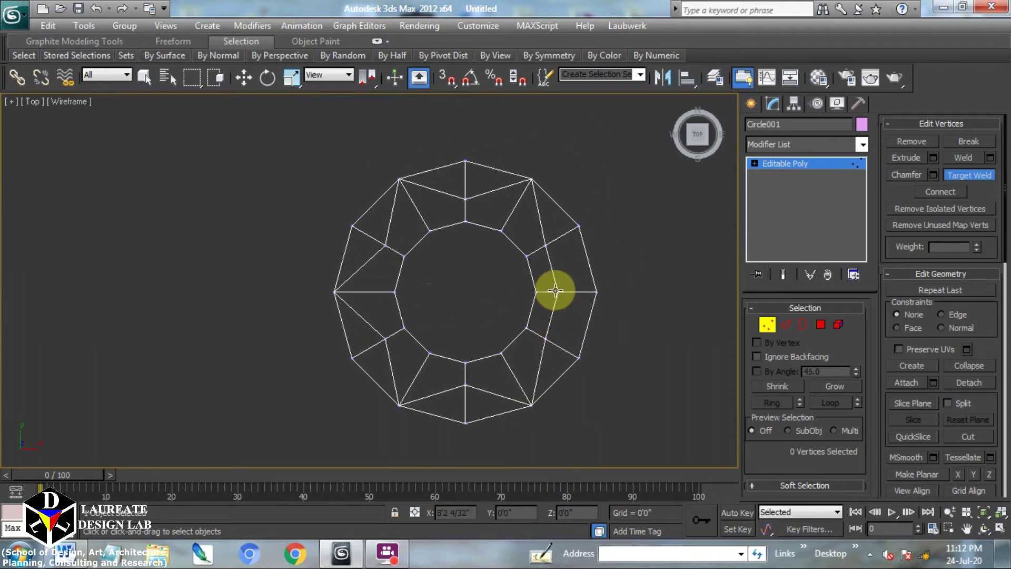
{"action": "left_click", "coordinate": [597, 292]}
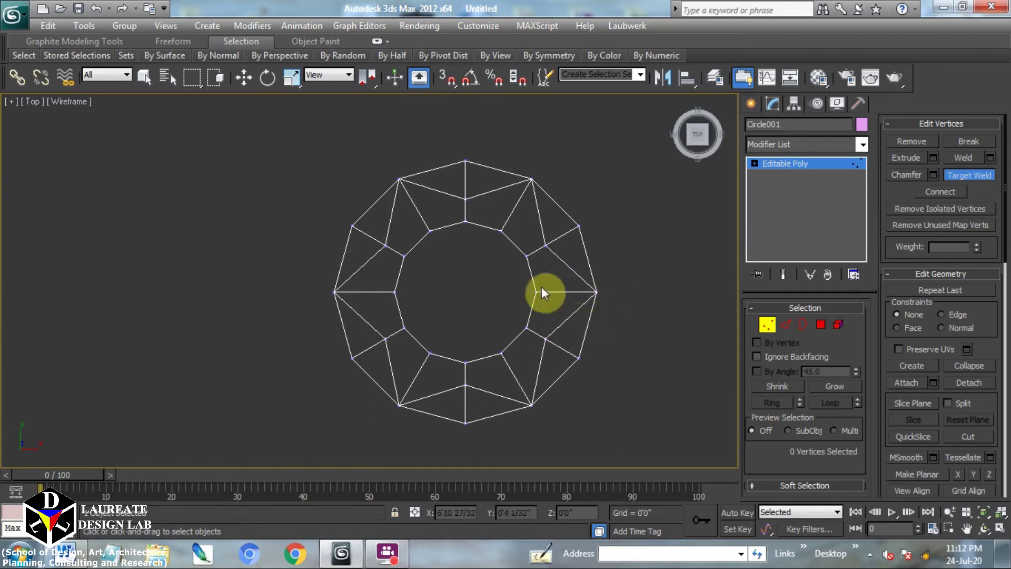
{"action": "middle_click_drag", "start_coordinate": [546, 289], "coordinate": [553, 303]}
{"action": "left_click", "coordinate": [772, 325]}
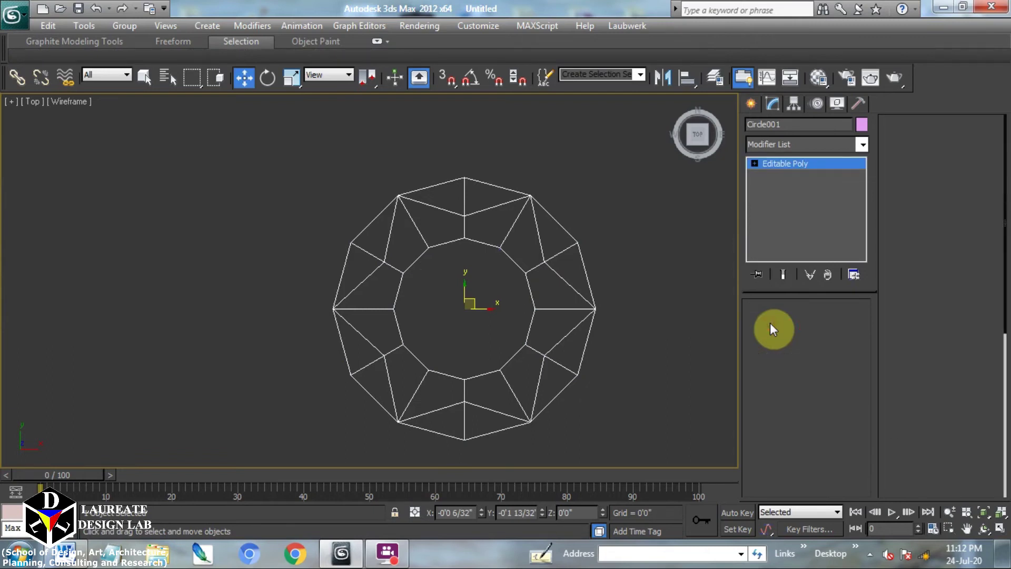
Connect the topmost middle-ring vertex through the inner-ring vertex right of it to the upper-right middle-ring vertex
{"action": "left_click", "coordinate": [770, 323]}
{"action": "scroll", "coordinate": [518, 258], "scroll_direction": "up", "scroll_amount": 5}
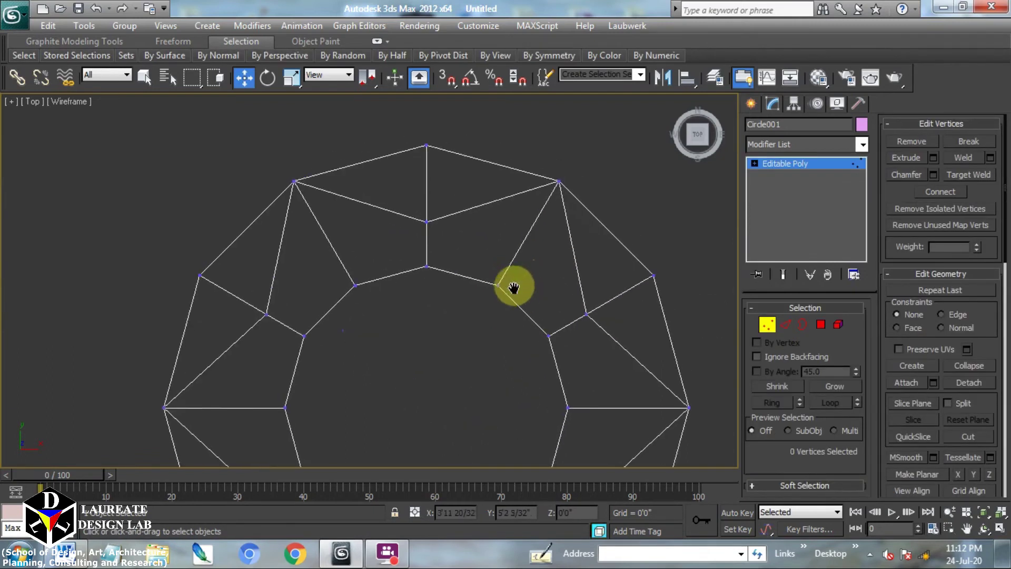
{"action": "left_click", "coordinate": [427, 221]}
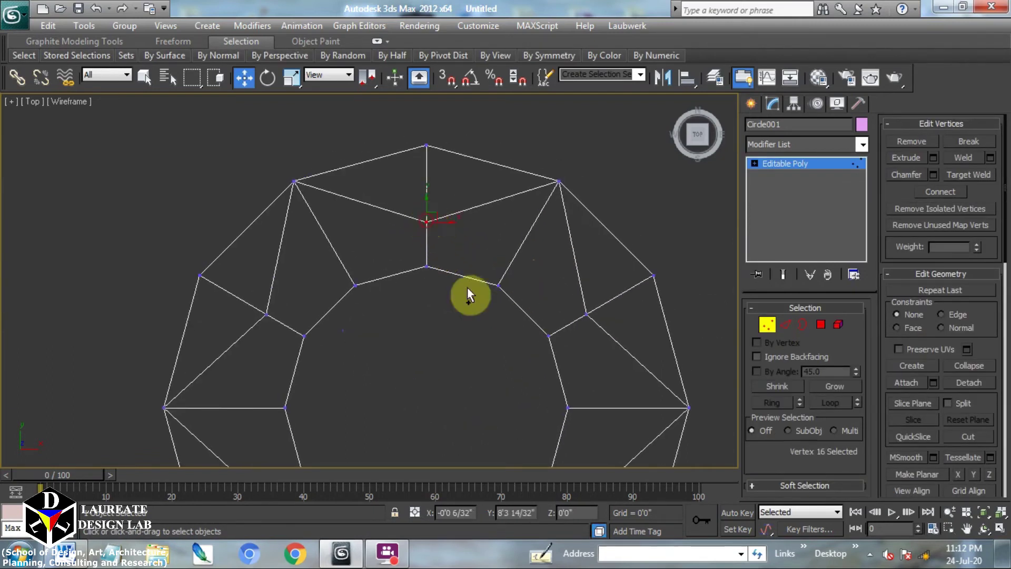
{"action": "left_click", "coordinate": [497, 285], "text": "ctrl"}
{"action": "left_click", "coordinate": [584, 315], "text": "ctrl"}
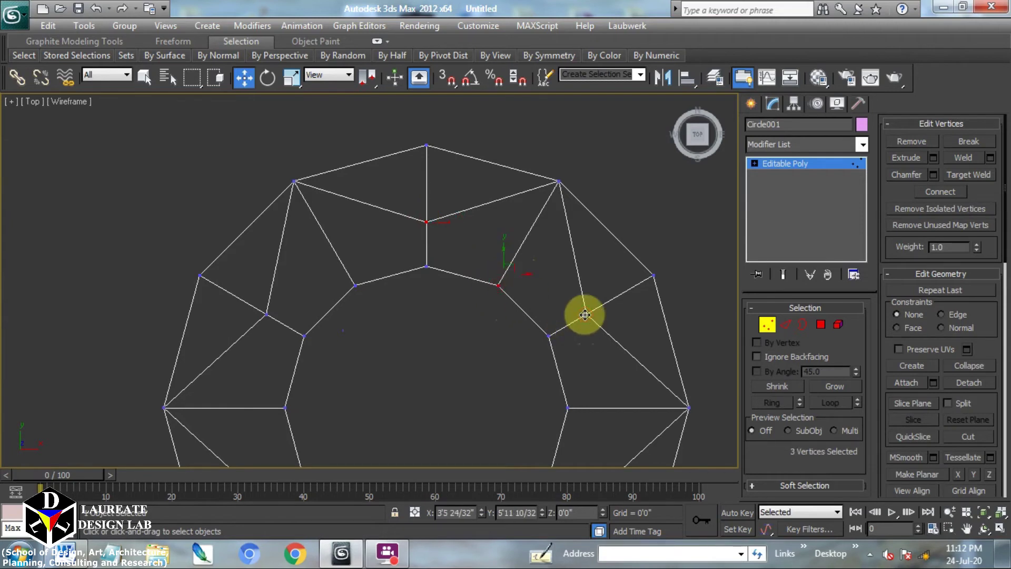
{"action": "left_click", "coordinate": [953, 190]}
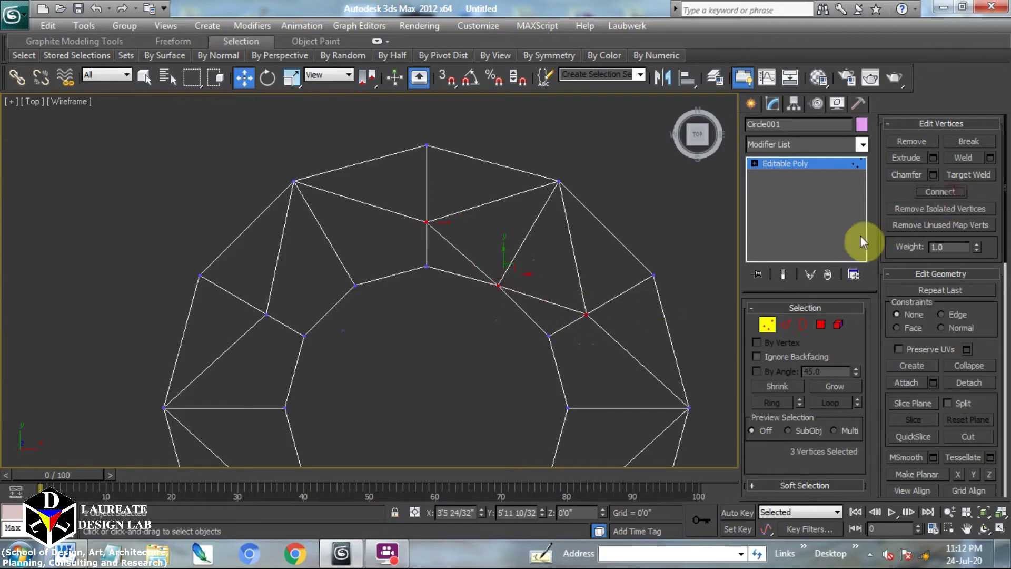
Connect the upper-right middle-ring vertex through the rightmost inner-ring vertex to the lower-right middle-ring vertex
{"action": "scroll", "coordinate": [609, 225], "scroll_direction": "down", "scroll_amount": 3}
{"action": "left_click", "coordinate": [537, 197]}
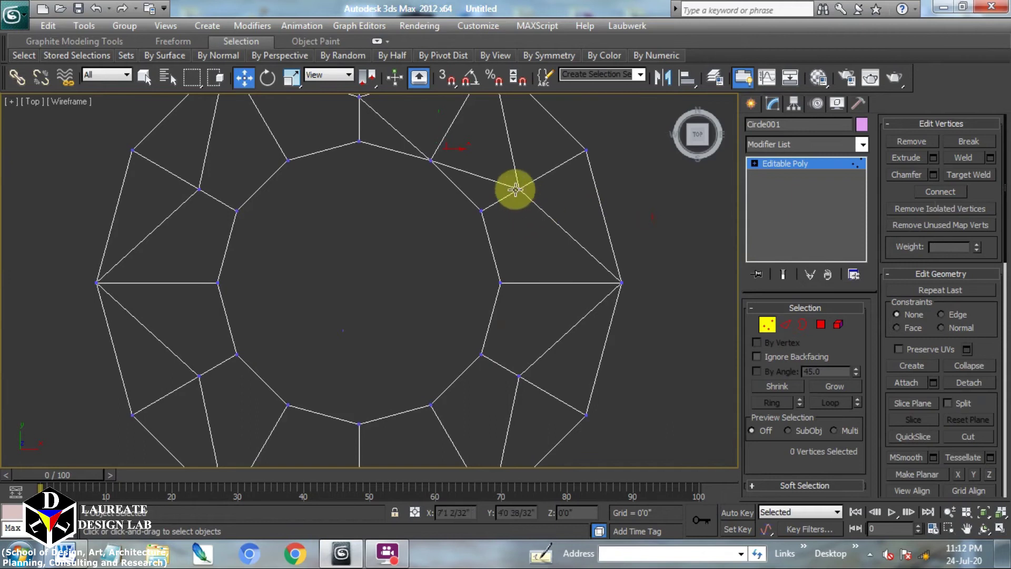
{"action": "left_click", "coordinate": [517, 190]}
{"action": "left_click", "coordinate": [499, 283], "text": "ctrl"}
{"action": "left_click", "coordinate": [518, 376], "text": "ctrl"}
{"action": "left_click", "coordinate": [948, 190]}
Connect the lower-right middle-ring vertex through the neighbouring inner-ring vertex to the bottommost middle-ring vertex
{"action": "middle_click_drag", "start_coordinate": [637, 291], "coordinate": [688, 162]}
{"action": "left_click", "coordinate": [672, 277]}
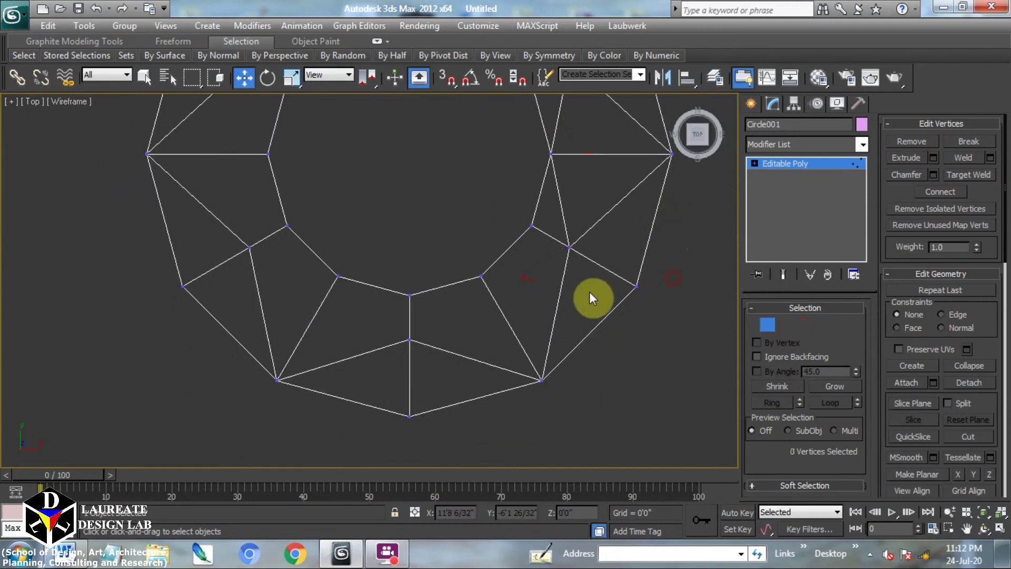
{"action": "left_click", "coordinate": [569, 247]}
{"action": "left_click", "coordinate": [480, 275], "text": "ctrl"}
{"action": "left_click", "coordinate": [407, 339], "text": "ctrl"}
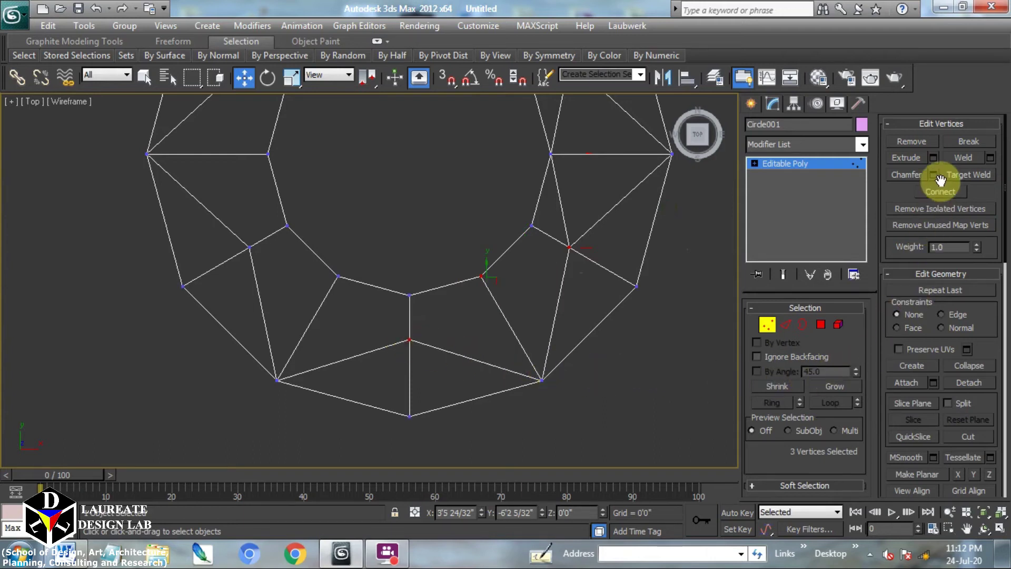
Connect the bottommost middle-ring vertex through the inner-ring vertex left of it to the lower-left middle-ring vertex
{"action": "middle_click_drag", "start_coordinate": [383, 352], "coordinate": [495, 347]}
{"action": "left_click", "coordinate": [486, 345]}
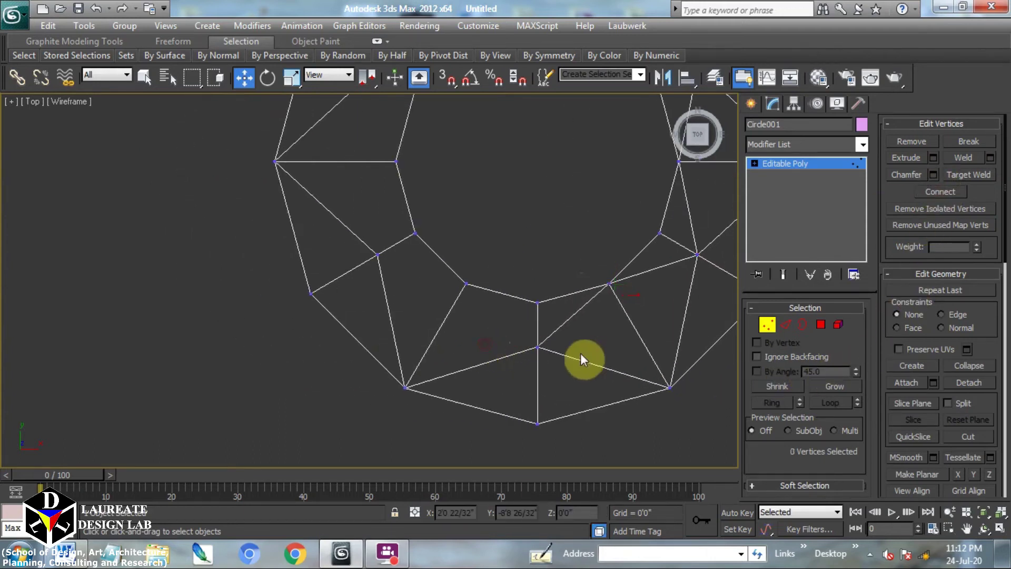
{"action": "left_click", "coordinate": [536, 345]}
{"action": "left_click", "coordinate": [465, 283], "text": "ctrl"}
{"action": "left_click", "coordinate": [377, 254], "text": "ctrl"}
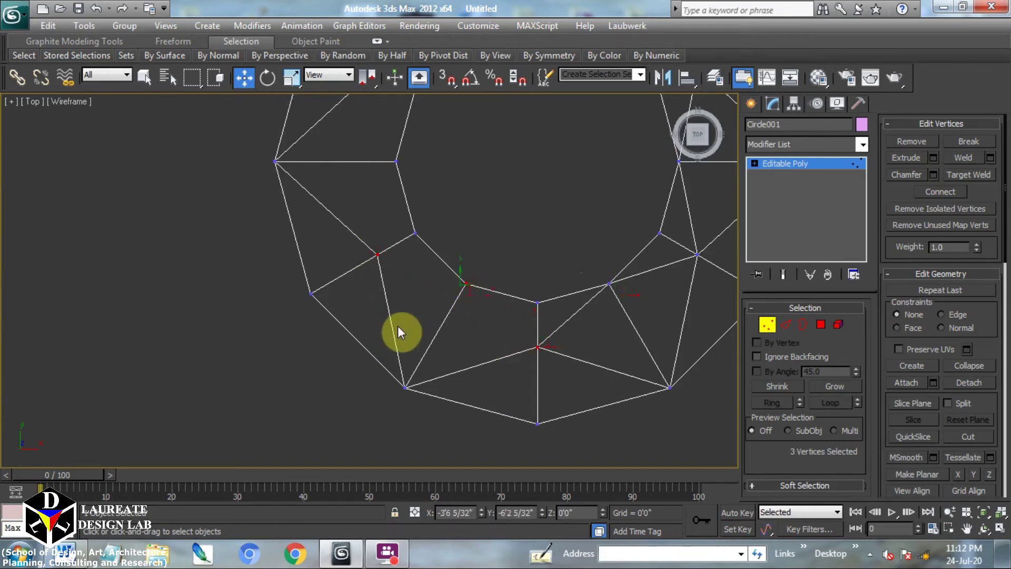
{"action": "left_click", "coordinate": [954, 193]}
Connect the lower-left middle-ring vertex through the leftmost inner-ring vertex to the upper-left middle-ring vertex
{"action": "middle_click_drag", "start_coordinate": [476, 268], "coordinate": [521, 331]}
{"action": "left_click", "coordinate": [381, 362]}
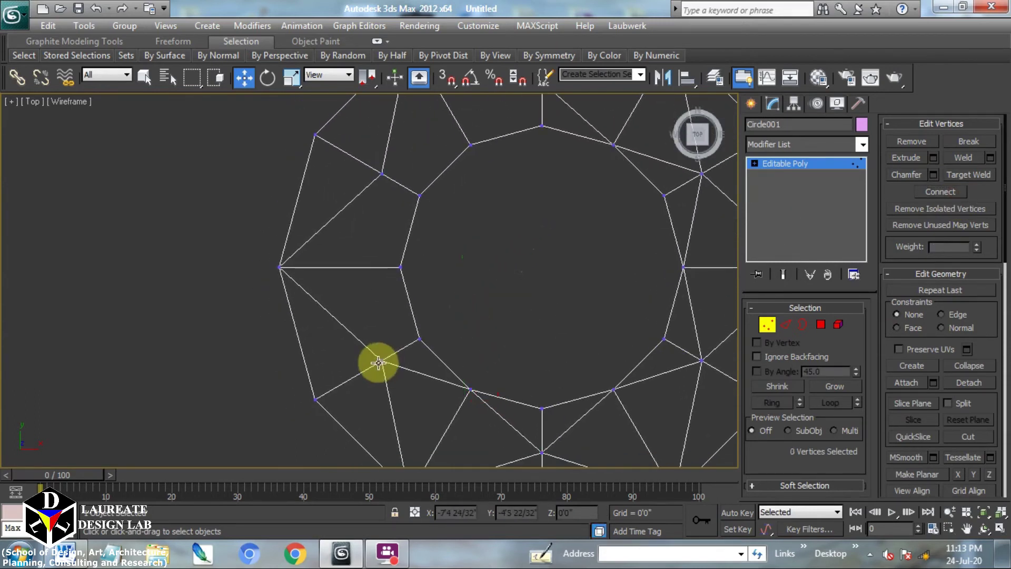
{"action": "left_click", "coordinate": [399, 267], "text": "ctrl"}
{"action": "left_click", "coordinate": [941, 192]}
Connect the upper-left middle-ring vertex through the inner-ring vertex left of the topmost one to the topmost middle-ring vertex
{"action": "middle_click_drag", "start_coordinate": [471, 226], "coordinate": [461, 330]}
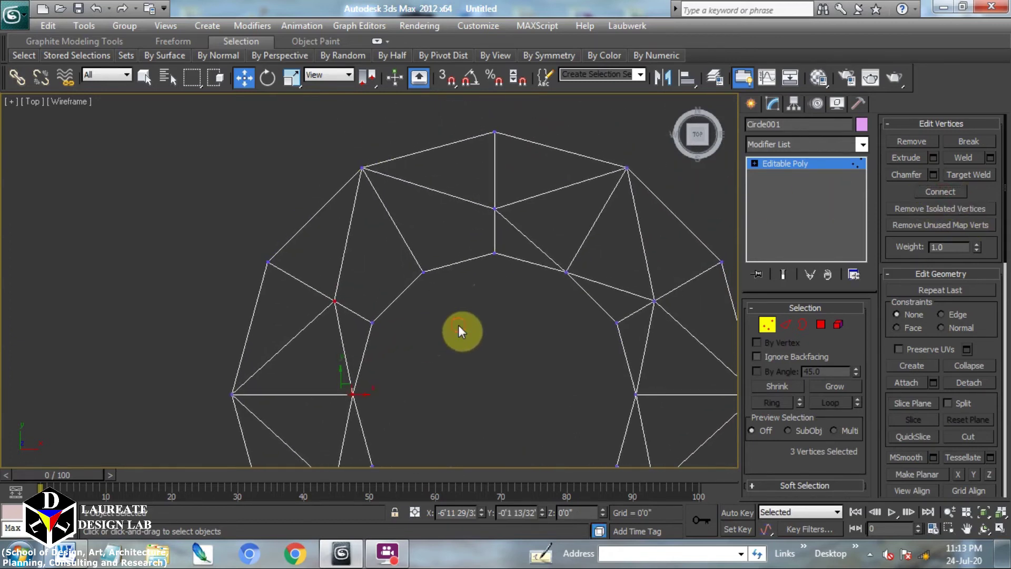
{"action": "left_click", "coordinate": [334, 301]}
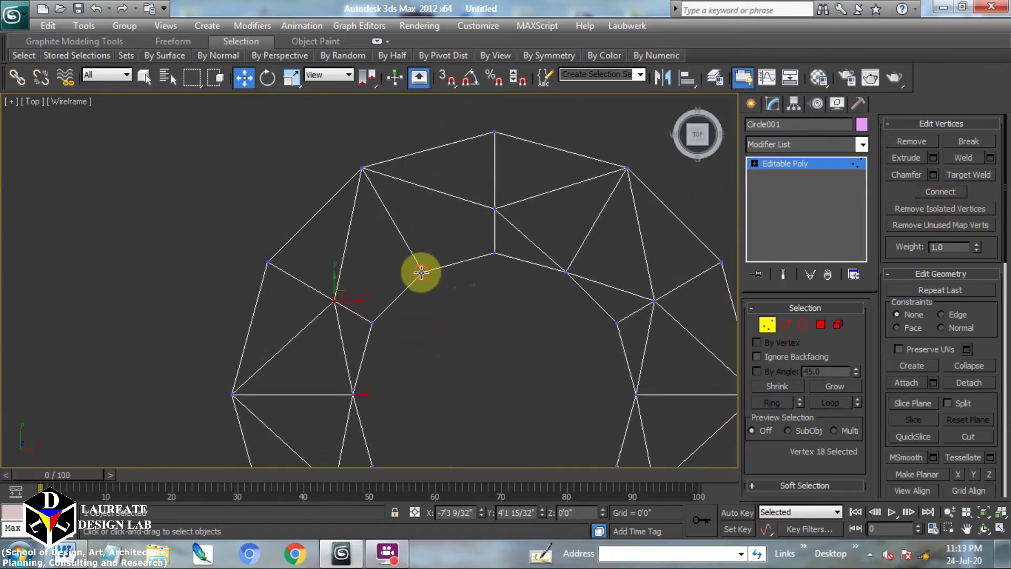
{"action": "left_click", "coordinate": [422, 272], "text": "ctrl"}
{"action": "left_click", "coordinate": [494, 208], "text": "ctrl"}
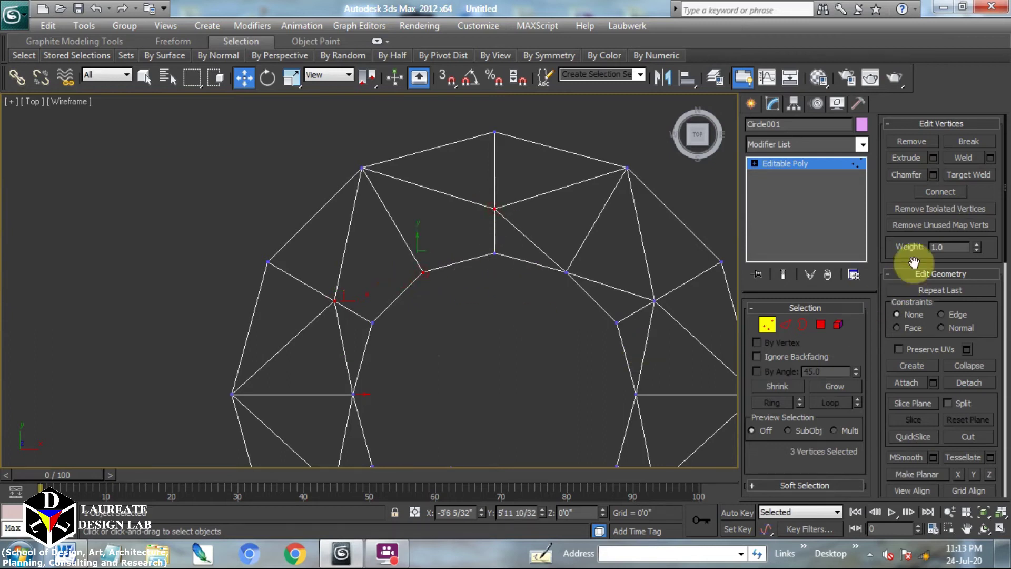
{"action": "left_click", "coordinate": [940, 192]}
{"action": "left_click", "coordinate": [484, 352]}
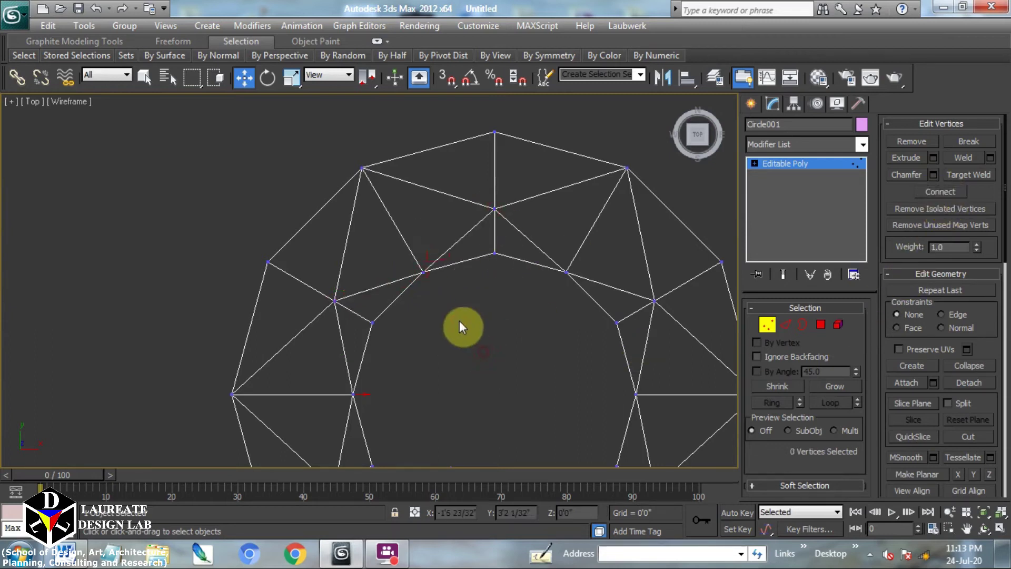
Select only the twelve outermost edges and lower them about 1'6 28/32" in Z to slope the crown, showing the mesh shaded
{"action": "scroll", "coordinate": [457, 297], "scroll_direction": "down", "scroll_amount": 3}
{"action": "left_click", "coordinate": [785, 326]}
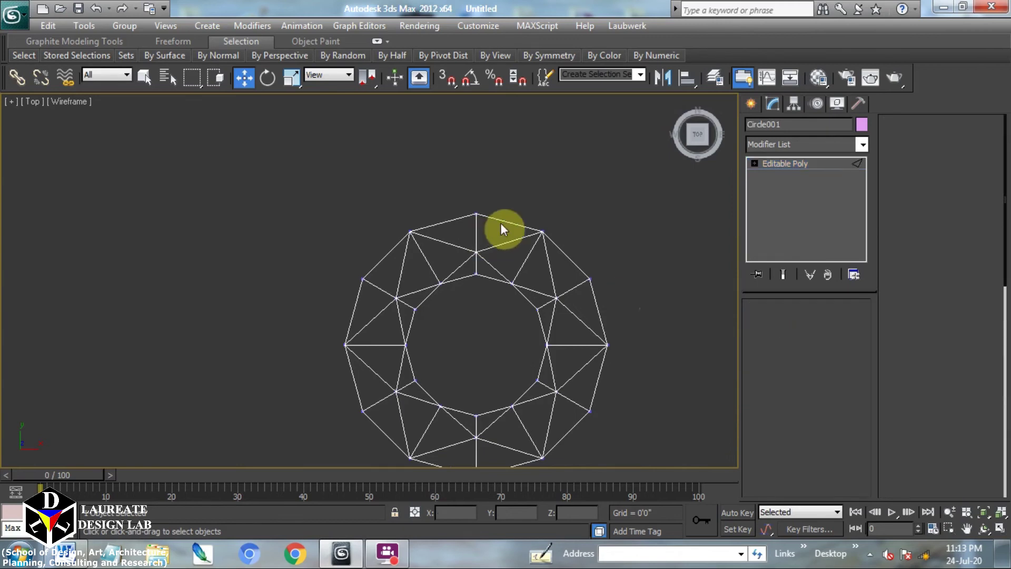
{"action": "middle_click_drag", "start_coordinate": [530, 338], "coordinate": [518, 284]}
{"action": "scroll", "coordinate": [522, 334], "scroll_direction": "up", "scroll_amount": 3}
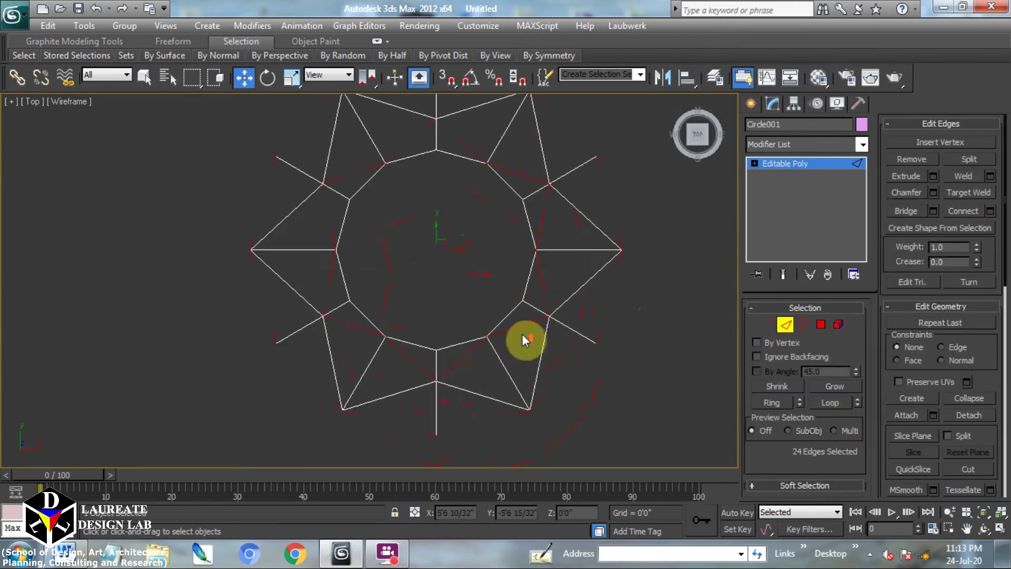
{"action": "left_click_drag", "start_coordinate": [557, 392], "coordinate": [332, 183], "text": "alt"}
{"action": "mouse_move", "coordinate": [369, 328]}
{"action": "middle_mouse_down", "text": "alt"}
{"action": "mouse_move", "coordinate": [384, 281]}
{"action": "mouse_move", "coordinate": [412, 252]}
{"action": "mouse_move", "coordinate": [471, 229]}
{"action": "middle_mouse_up", "text": "alt"}
{"action": "key", "text": "F3"}
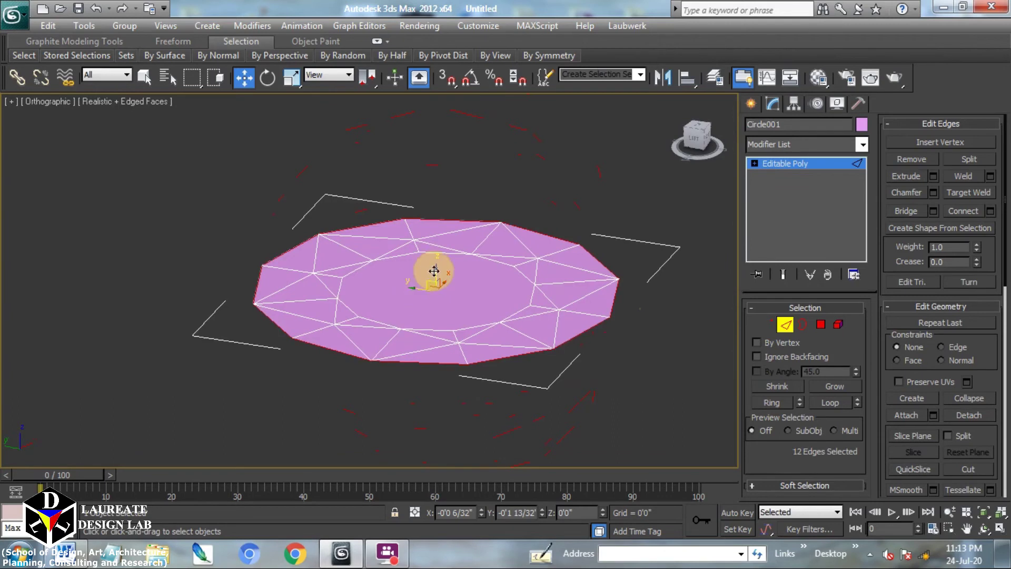
{"action": "left_click_drag", "start_coordinate": [436, 272], "coordinate": [444, 295], "text": "shift"}
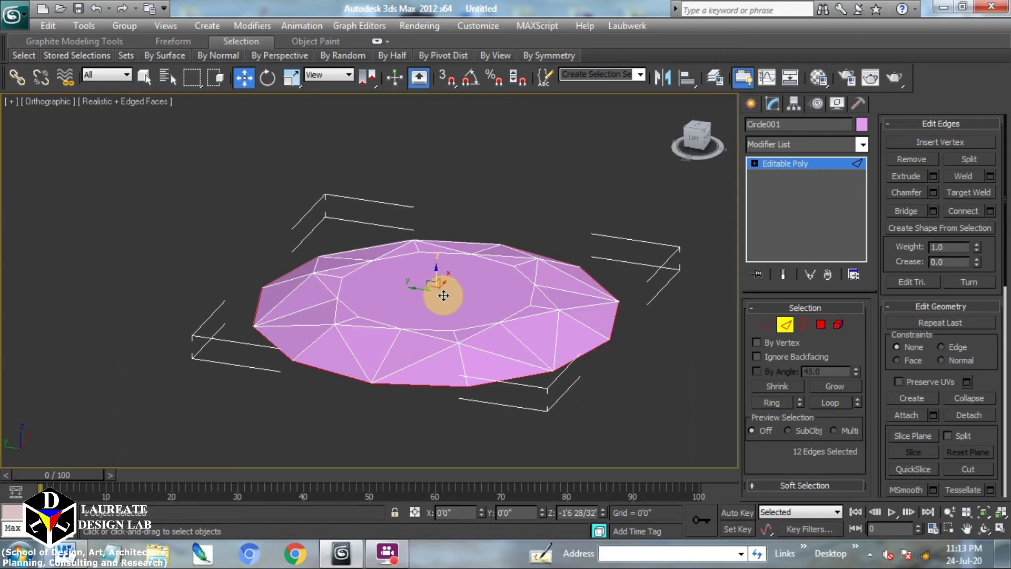
Extend copies of the outer edges downward as a thin girdle band and a deep pavilion wall ending at about Z -15'5"
{"action": "middle_click_drag", "start_coordinate": [413, 384], "coordinate": [413, 316]}
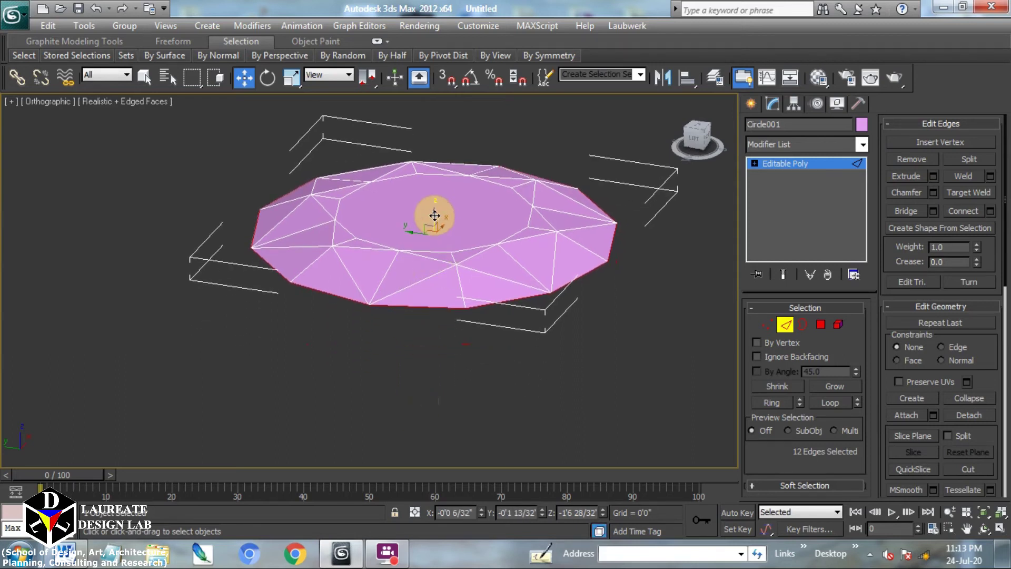
{"action": "left_click_drag", "start_coordinate": [434, 216], "coordinate": [443, 417], "text": "shift"}
Collapse the twelve bottom vertices into a single pavilion tip in the front view and apply a weld to it
{"action": "key", "text": "f"}
{"action": "middle_click_drag", "start_coordinate": [411, 279], "coordinate": [462, 126]}
{"action": "scroll", "coordinate": [463, 125], "scroll_direction": "down", "scroll_amount": 3}
{"action": "middle_click_drag", "start_coordinate": [467, 215], "coordinate": [467, 271]}
{"action": "left_click", "coordinate": [767, 322]}
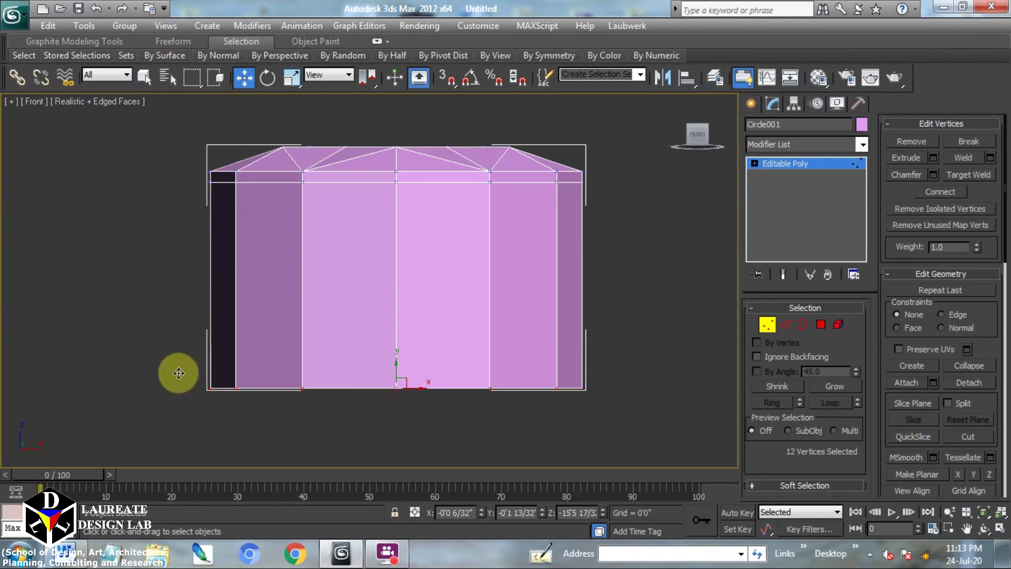
{"action": "left_click", "coordinate": [978, 368]}
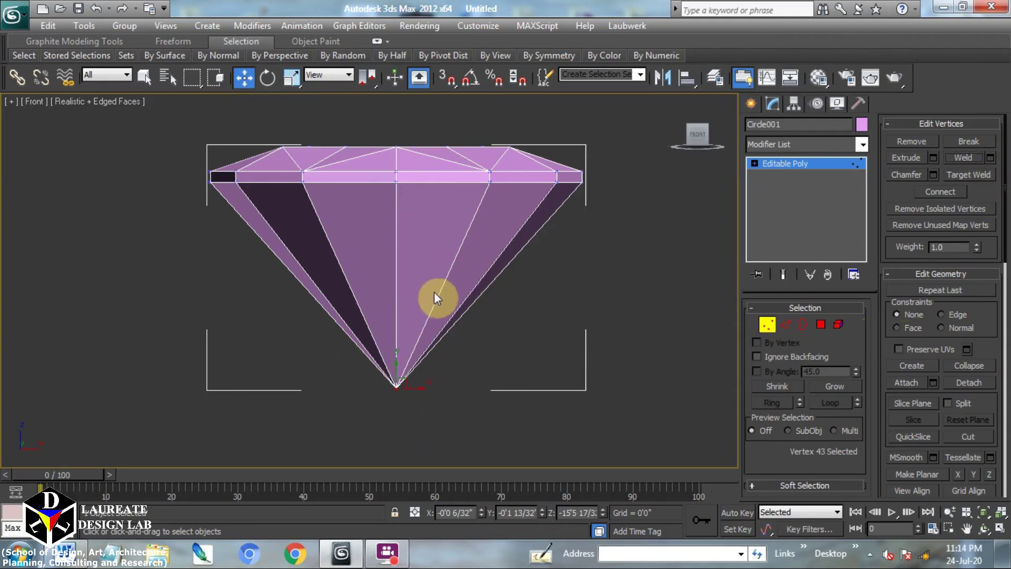
{"action": "left_click", "coordinate": [990, 157]}
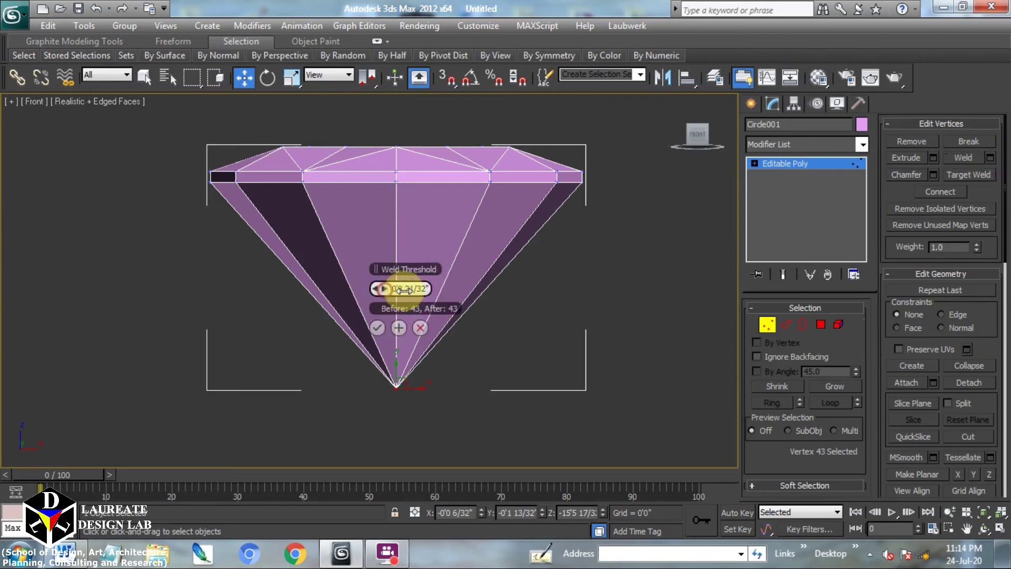
{"action": "left_click", "coordinate": [376, 327]}
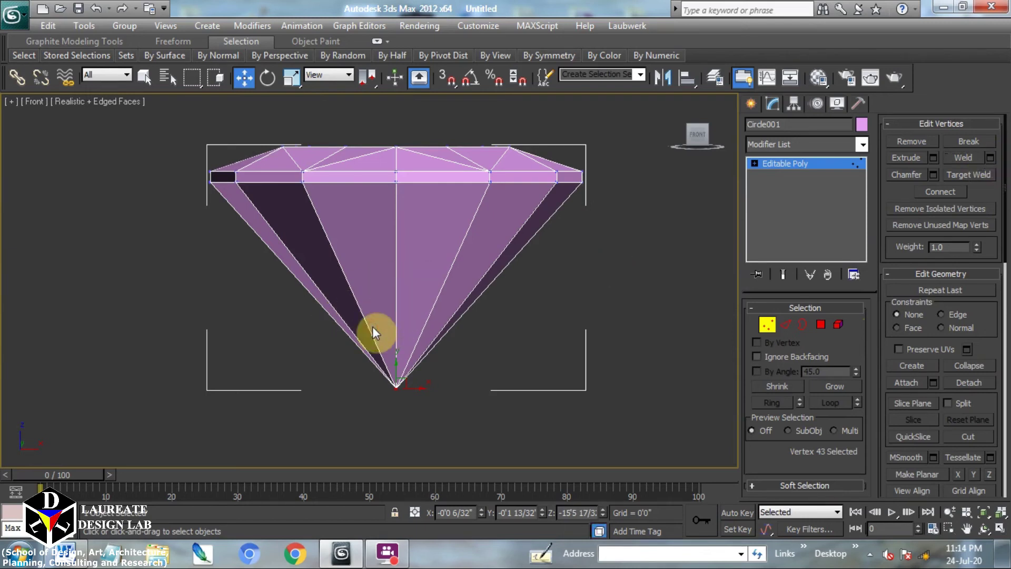
Connect the sloping pavilion edges with 1 segment, pinch 0 and slide 39 to add a ring near the tip
{"action": "middle_click_drag", "start_coordinate": [489, 316], "coordinate": [490, 353]}
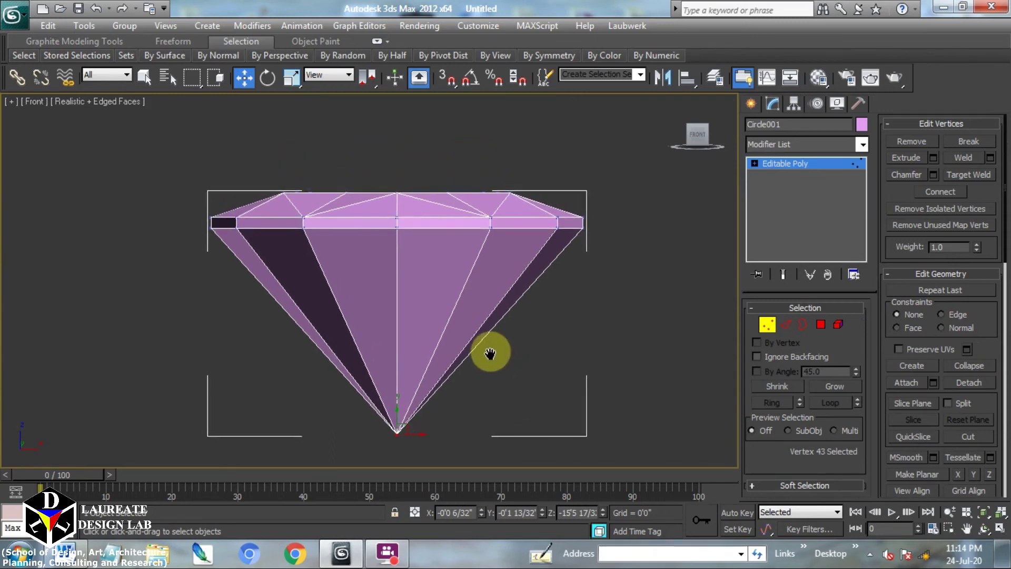
{"action": "left_click", "coordinate": [771, 327]}
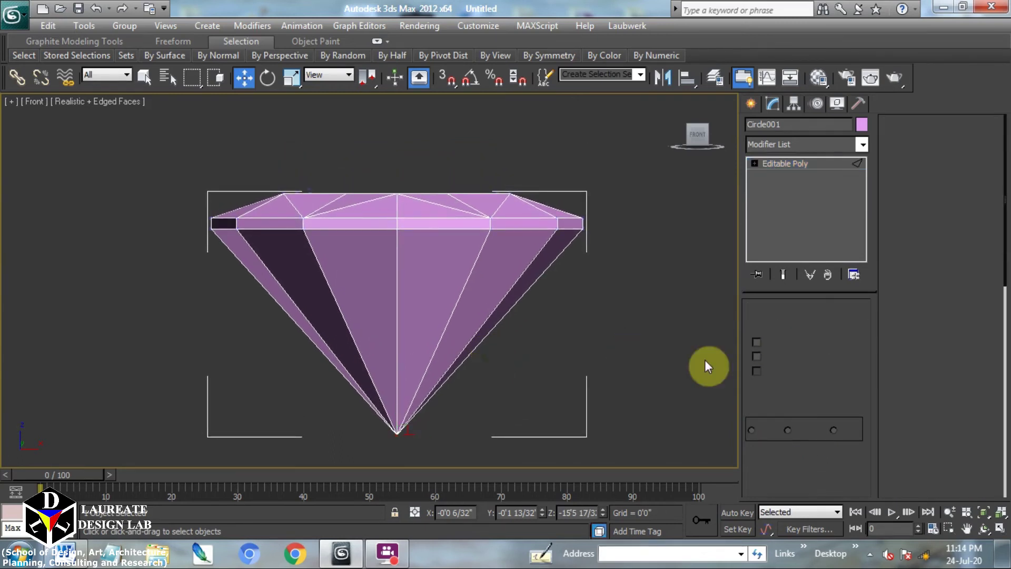
{"action": "left_click_drag", "start_coordinate": [580, 349], "coordinate": [260, 363]}
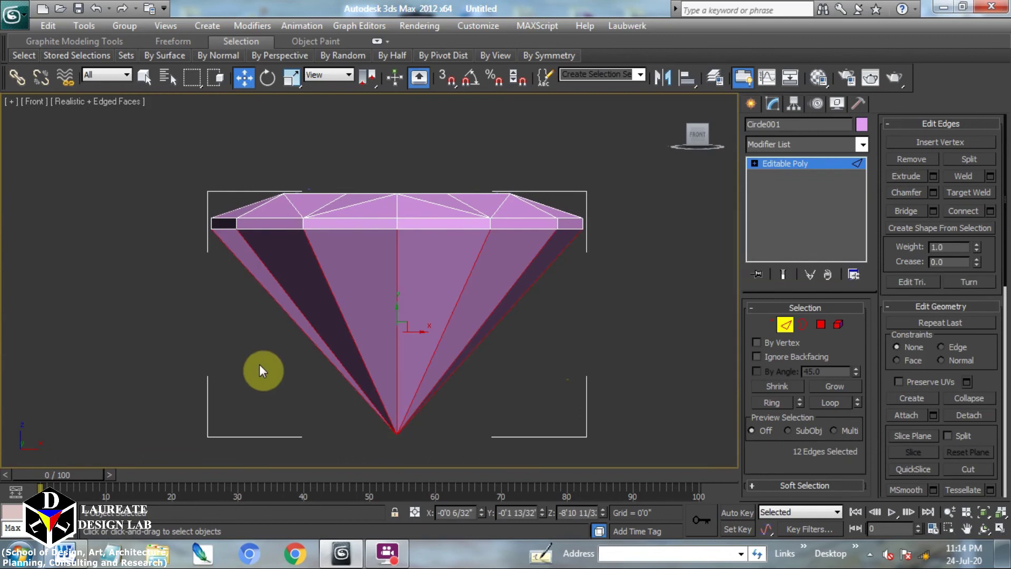
{"action": "left_click", "coordinate": [993, 211]}
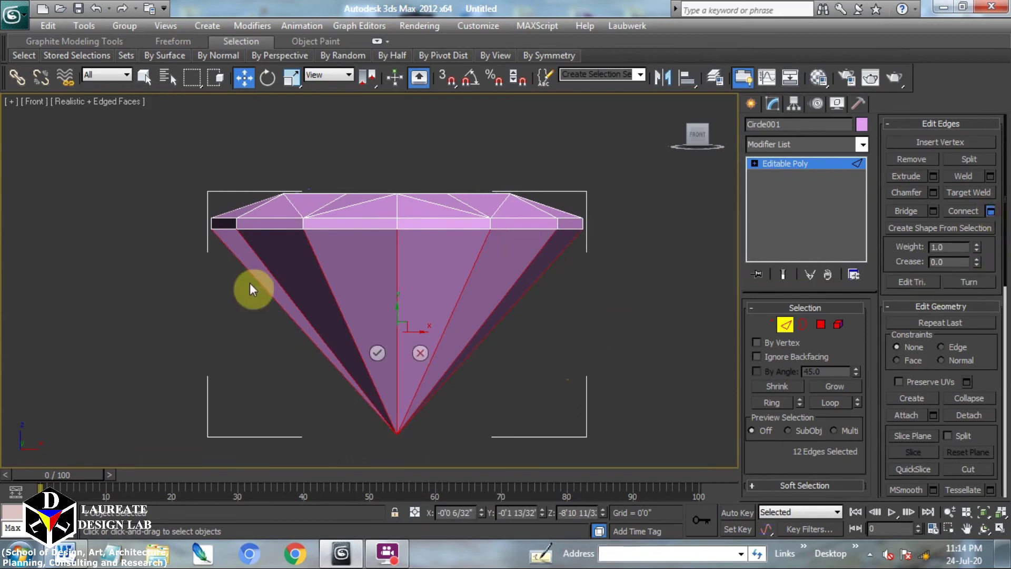
{"action": "left_click_drag", "start_coordinate": [360, 334], "coordinate": [488, 423]}
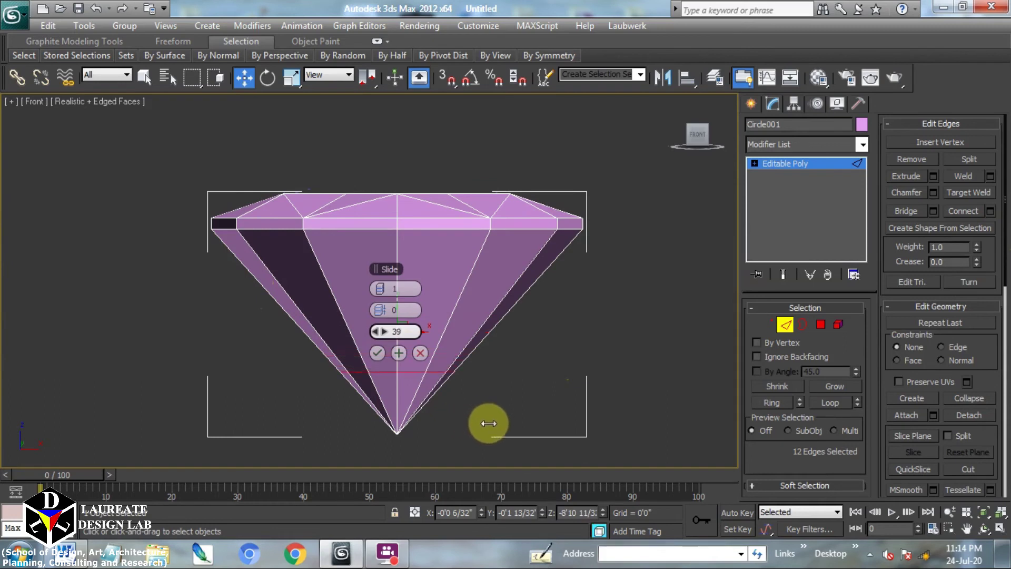
{"action": "left_click", "coordinate": [379, 353]}
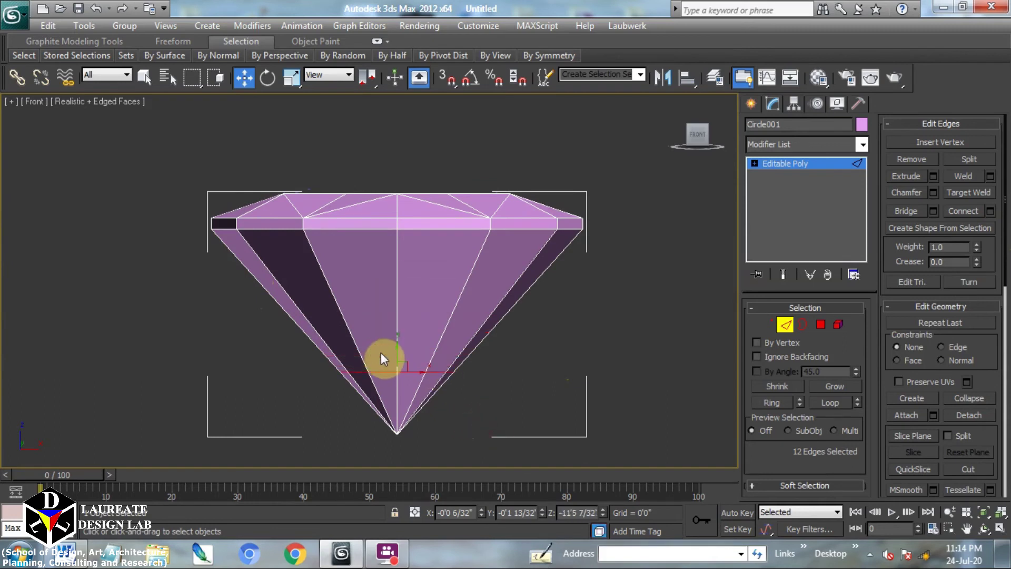
Chamfer the twelve vertices of the lower pavilion ring by 17'0 5/32" so the cuts reach the girdle and the tip
{"action": "left_click", "coordinate": [768, 325]}
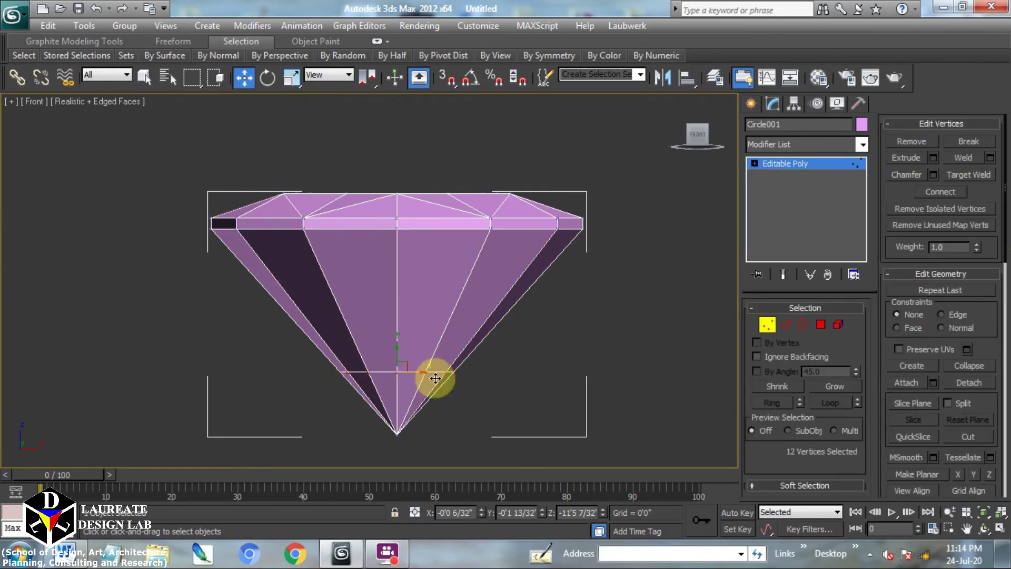
{"action": "left_click", "coordinate": [933, 174]}
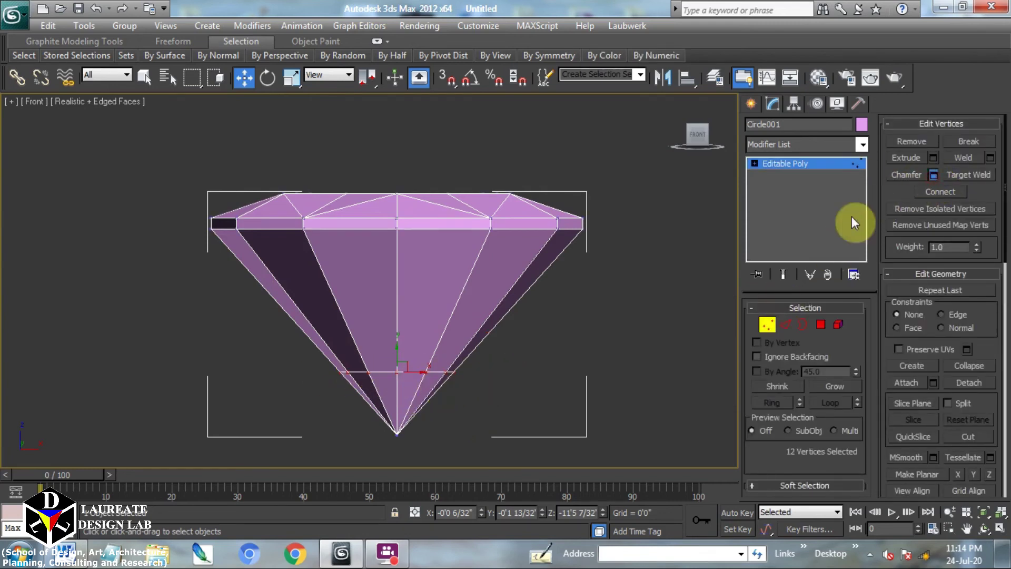
{"action": "left_click_drag", "start_coordinate": [381, 289], "coordinate": [653, 324]}
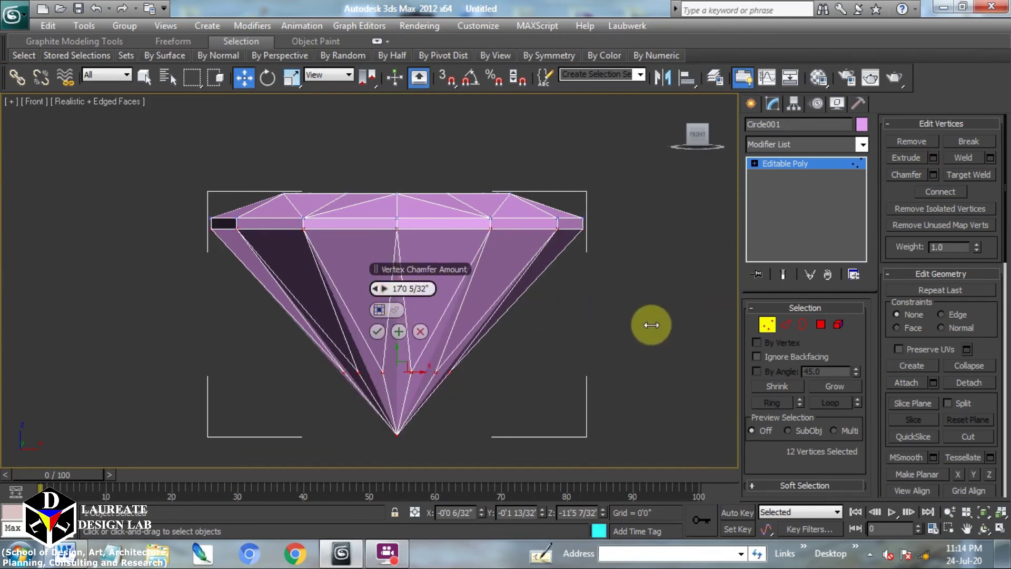
{"action": "left_click", "coordinate": [399, 331]}
{"action": "left_click", "coordinate": [377, 330]}
Select the girdle vertices, convert them to an edge selection and deselect the pavilion edges
{"action": "middle_click_drag", "start_coordinate": [575, 255], "coordinate": [580, 310]}
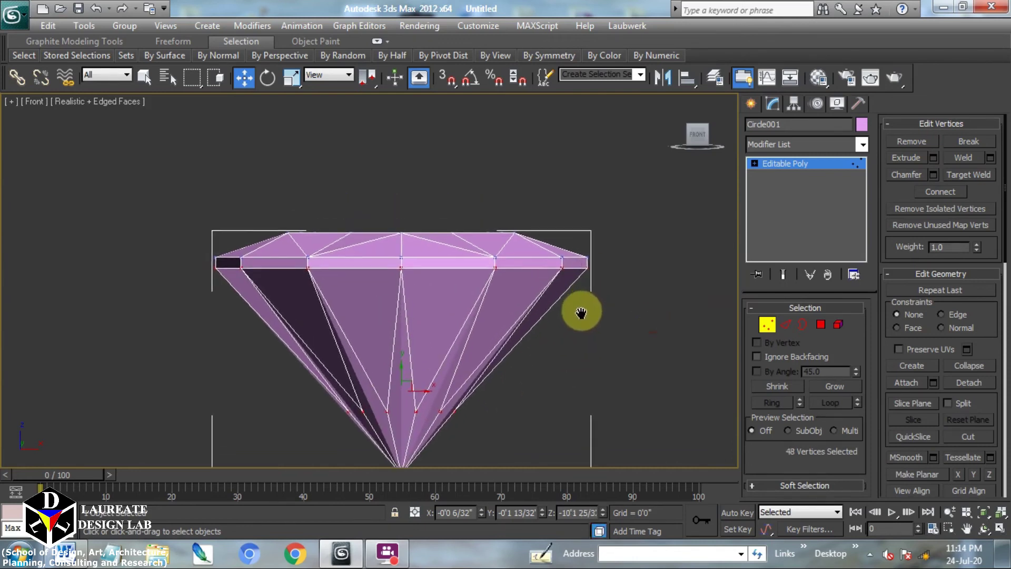
{"action": "left_click", "coordinate": [579, 328]}
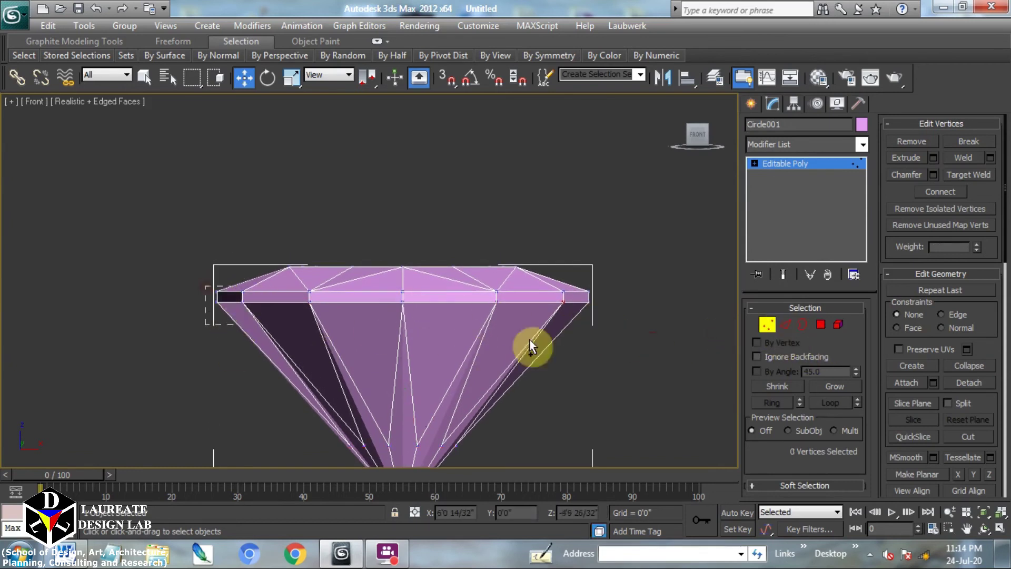
{"action": "left_click_drag", "start_coordinate": [644, 327], "coordinate": [643, 324]}
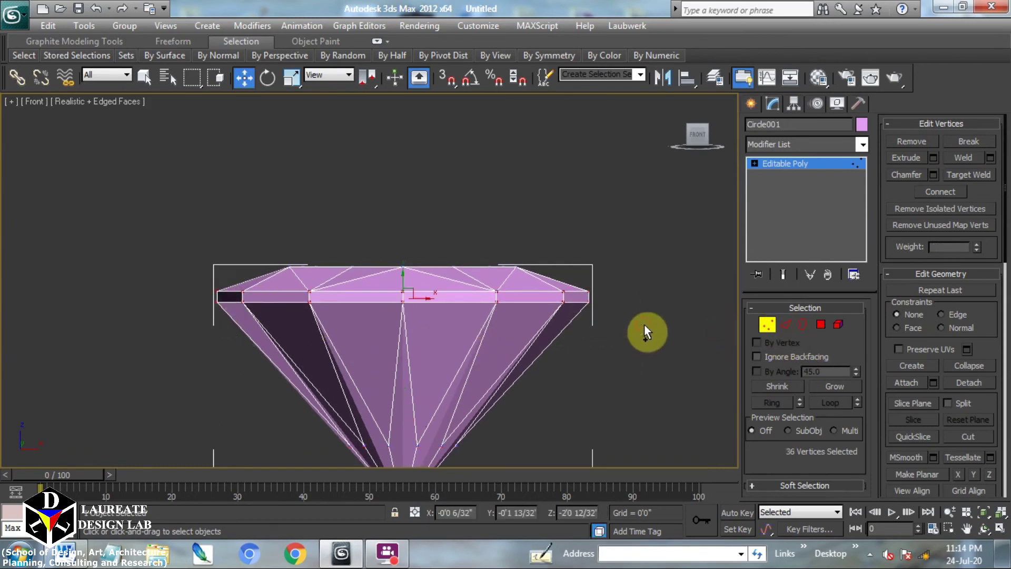
{"action": "left_click", "coordinate": [783, 325]}
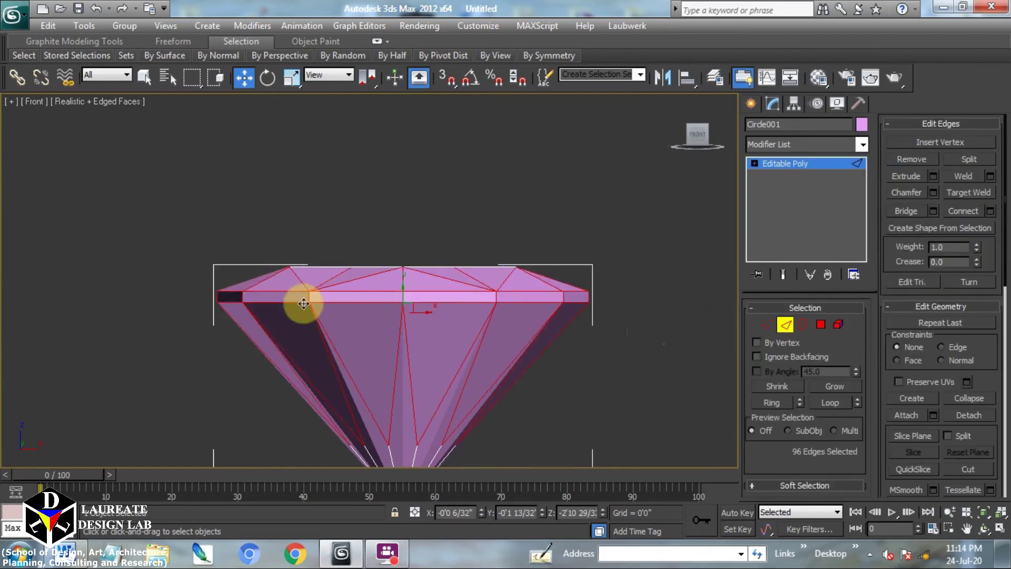
{"action": "middle_click_drag", "start_coordinate": [472, 308], "coordinate": [476, 295]}
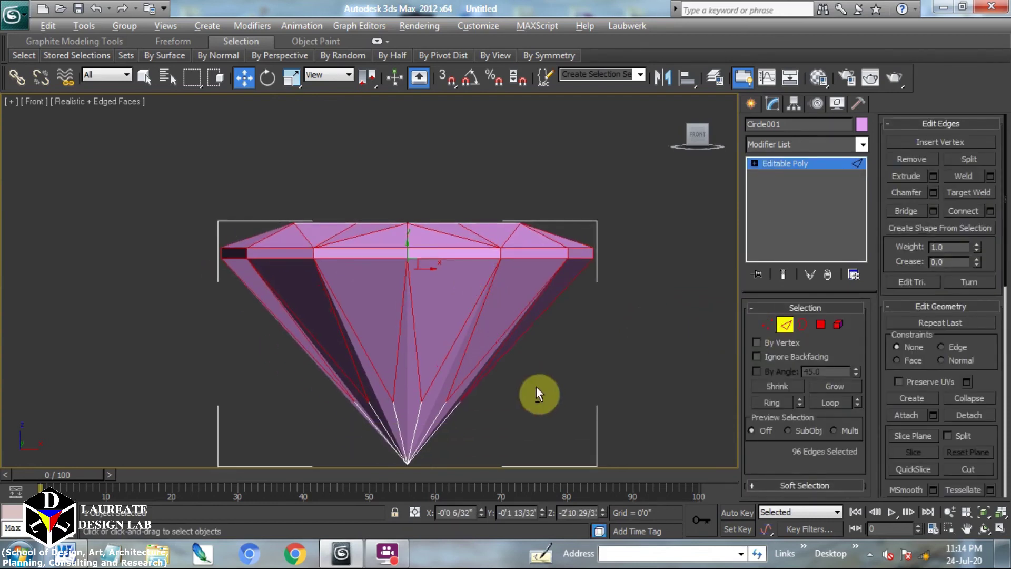
{"action": "left_click_drag", "start_coordinate": [266, 342], "coordinate": [88, 348], "text": "alt"}
Narrow the selection to the girdle's horizontal edges and connect them with 7 segments, pinch 0 and slide 39
{"action": "middle_click_drag", "start_coordinate": [548, 230], "coordinate": [587, 227]}
{"action": "scroll", "coordinate": [565, 256], "scroll_direction": "up", "scroll_amount": 2}
{"action": "scroll", "coordinate": [565, 253], "scroll_direction": "down", "scroll_amount": 1}
{"action": "left_click_drag", "start_coordinate": [602, 249], "coordinate": [153, 172]}
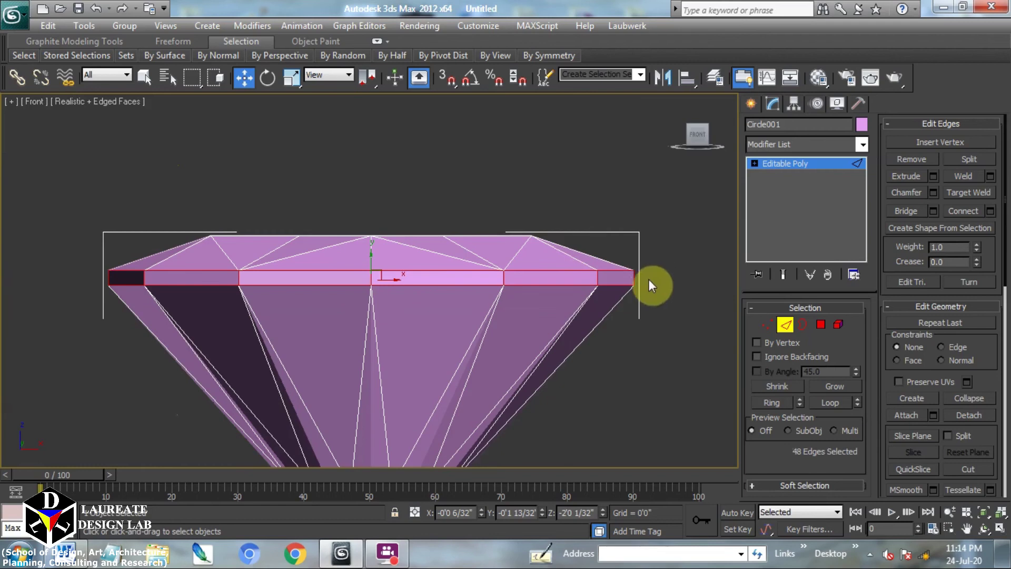
{"action": "left_click_drag", "start_coordinate": [648, 280], "coordinate": [175, 286]}
{"action": "left_click_drag", "start_coordinate": [96, 276], "coordinate": [95, 280], "text": "alt"}
{"action": "middle_click_drag", "start_coordinate": [478, 335], "coordinate": [518, 308]}
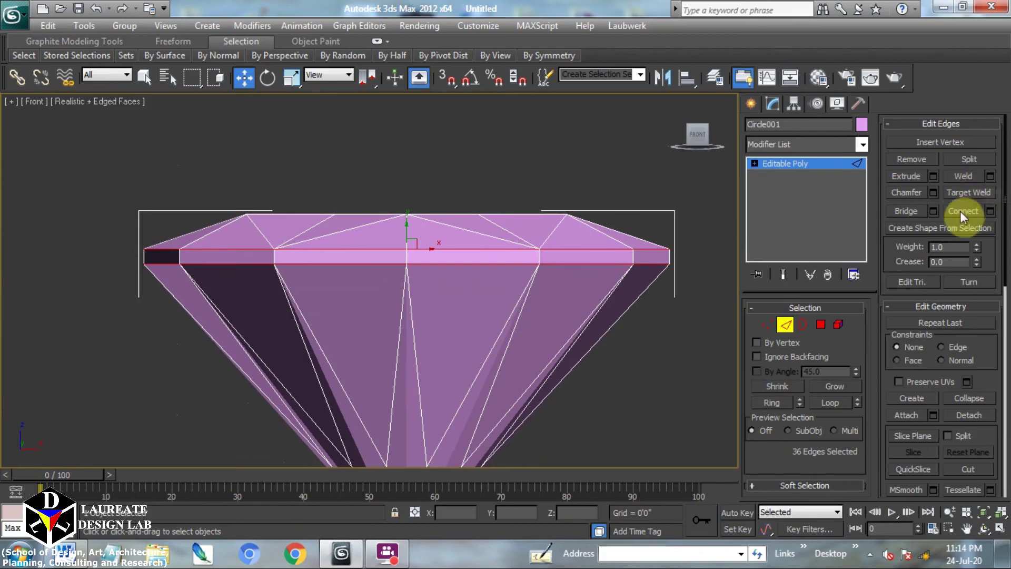
{"action": "left_click", "coordinate": [990, 210]}
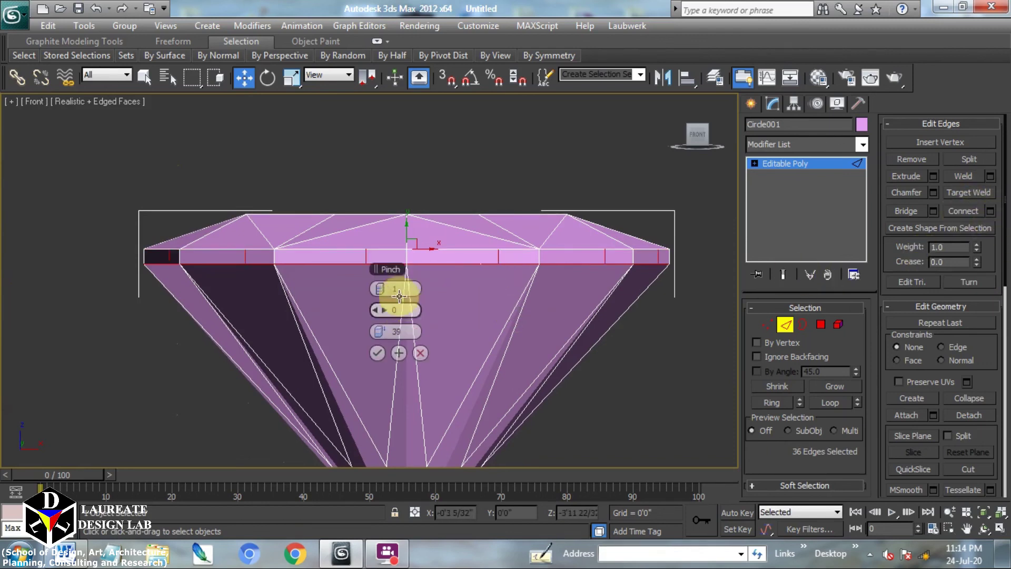
{"action": "key", "text": "Return"}
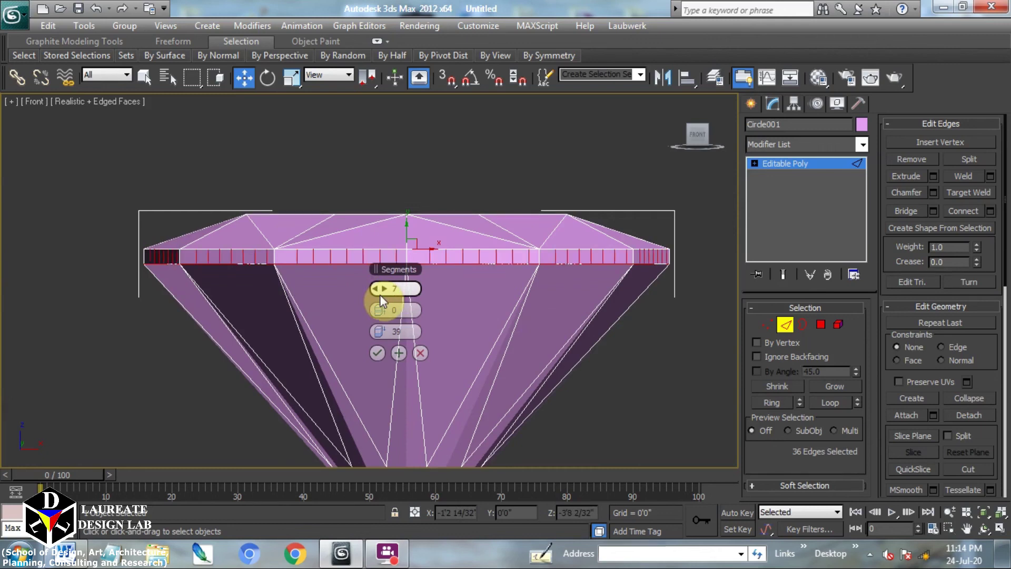
{"action": "left_click", "coordinate": [376, 353]}
Scale the new vertical girdle edges along the vertical axis to give the girdle a scalloped upper rim
{"action": "left_click", "coordinate": [293, 78]}
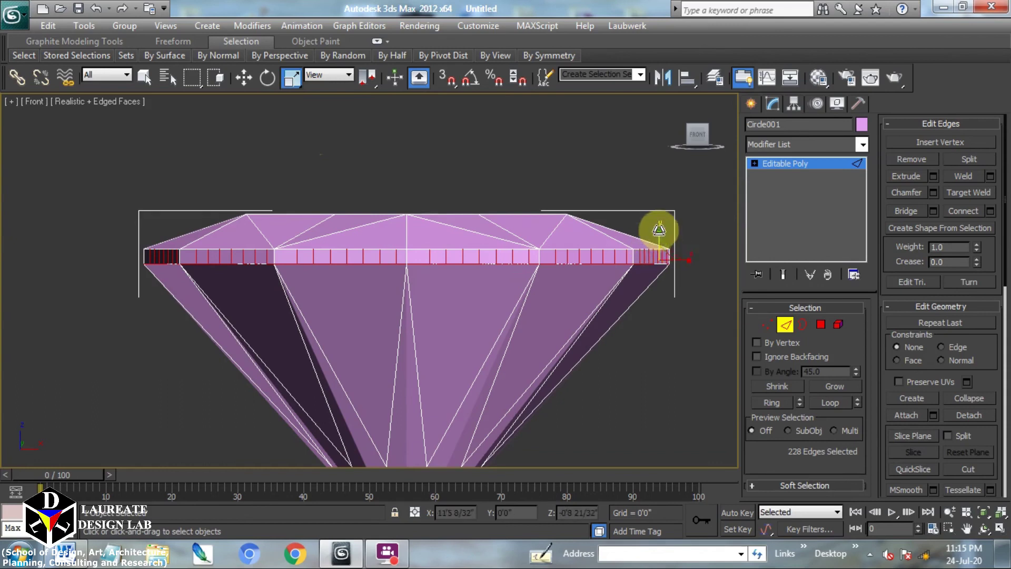
{"action": "left_click_drag", "start_coordinate": [657, 237], "coordinate": [662, 281]}
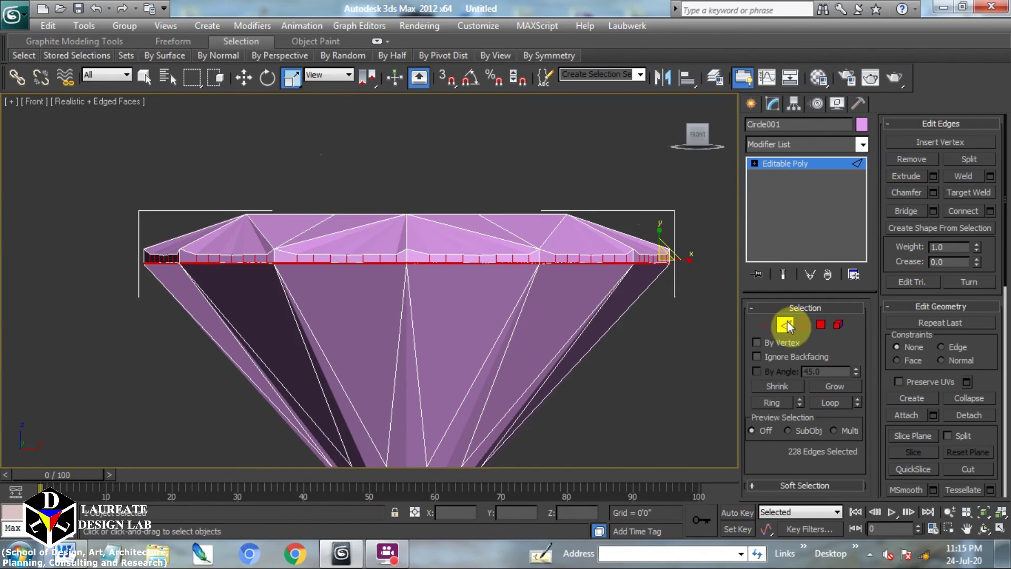
Select the six outer star-facet vertices around the diamond's table in vertex mode, ready for moving
{"action": "middle_click_drag", "start_coordinate": [524, 232], "coordinate": [671, 276], "text": "alt"}
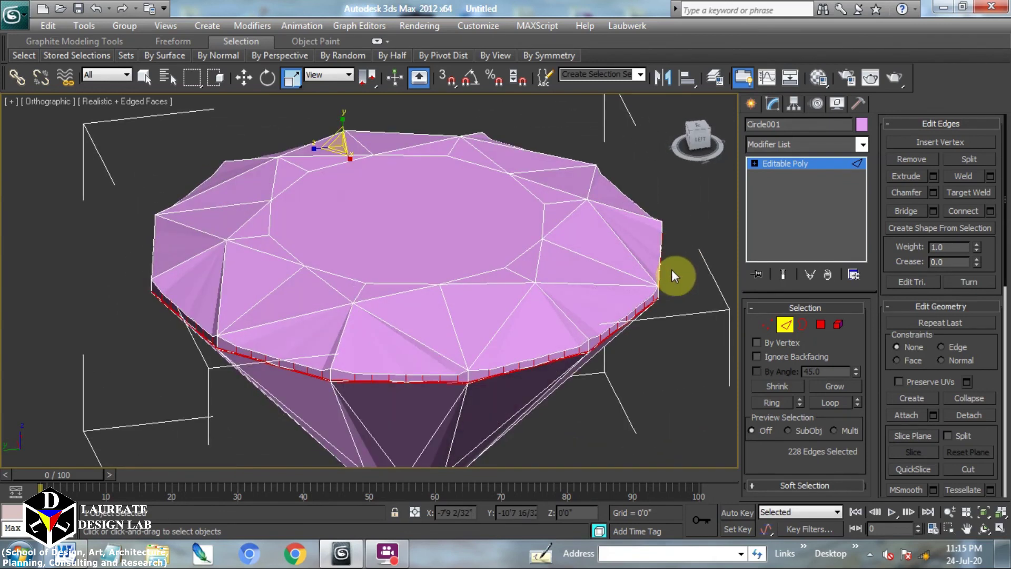
{"action": "middle_click_drag", "start_coordinate": [683, 362], "coordinate": [684, 395]}
{"action": "left_click", "coordinate": [769, 325], "text": "ctrl"}
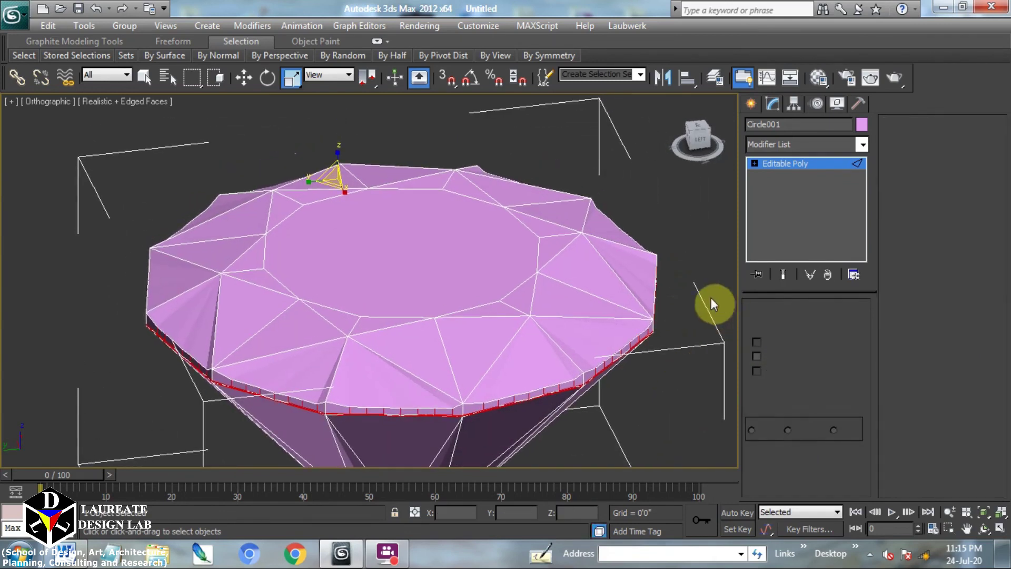
{"action": "left_click", "coordinate": [582, 232]}
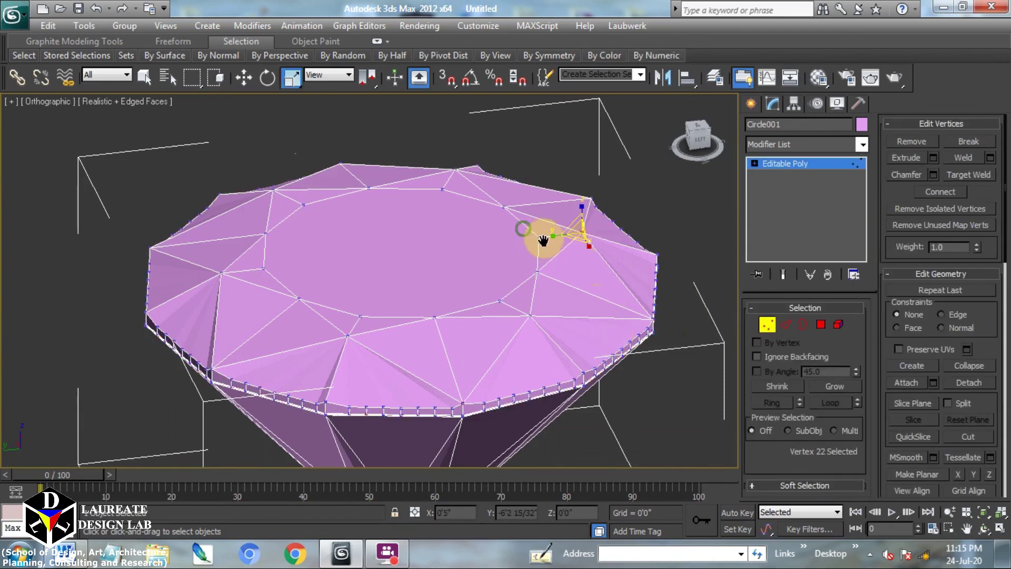
{"action": "middle_click_drag", "start_coordinate": [532, 231], "coordinate": [556, 270]}
{"action": "key", "text": "w"}
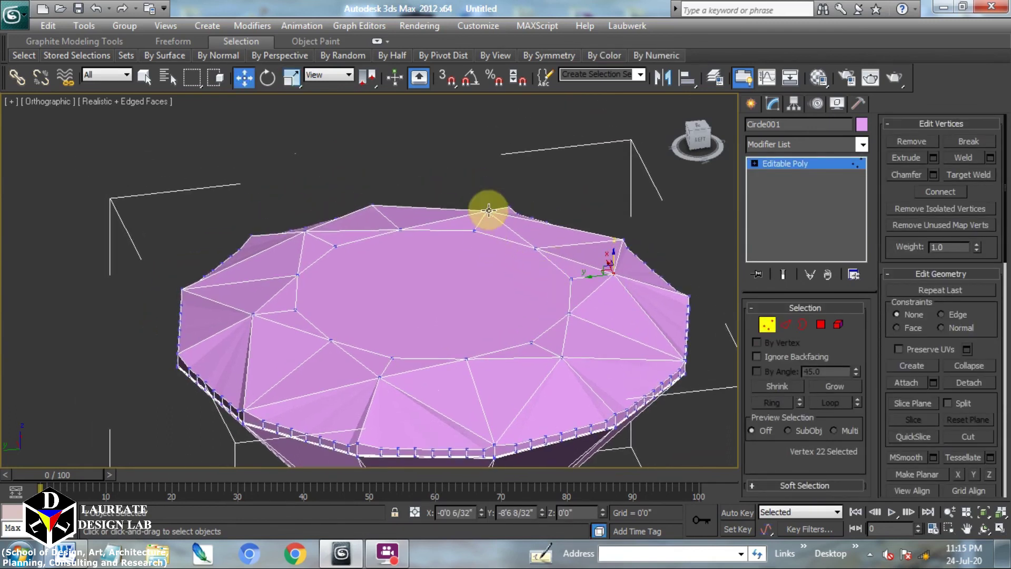
{"action": "middle_click_drag", "start_coordinate": [492, 242], "coordinate": [492, 276], "text": "alt"}
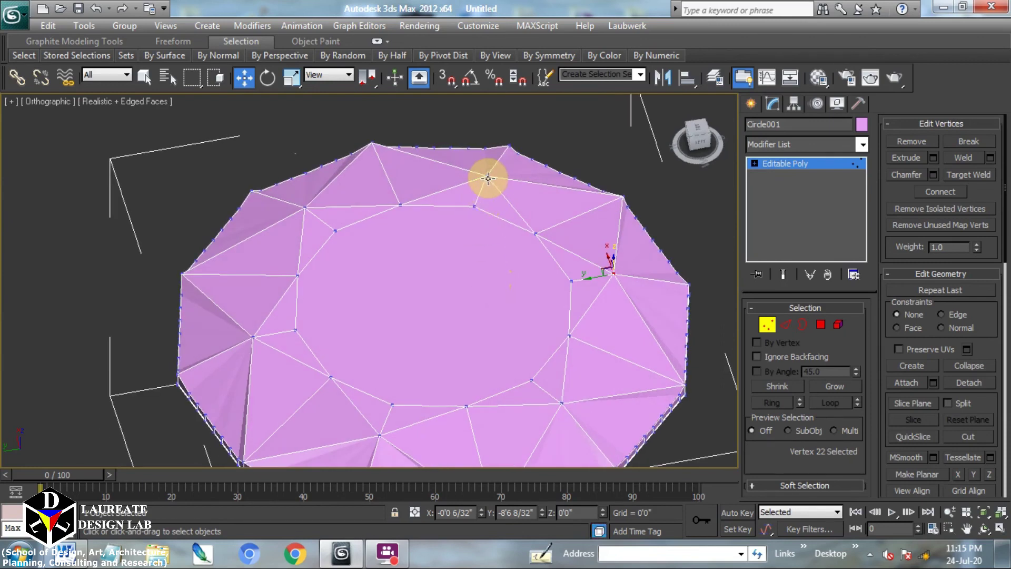
{"action": "left_click", "coordinate": [488, 178], "text": "ctrl"}
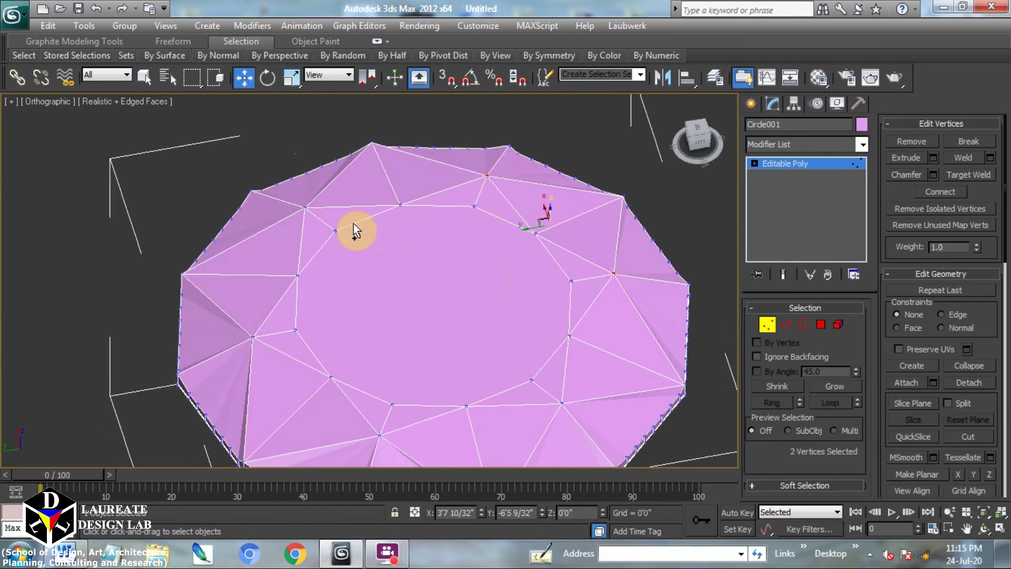
{"action": "left_click", "coordinate": [306, 209], "text": "ctrl"}
{"action": "middle_click_drag", "start_coordinate": [323, 286], "coordinate": [282, 283], "text": "alt"}
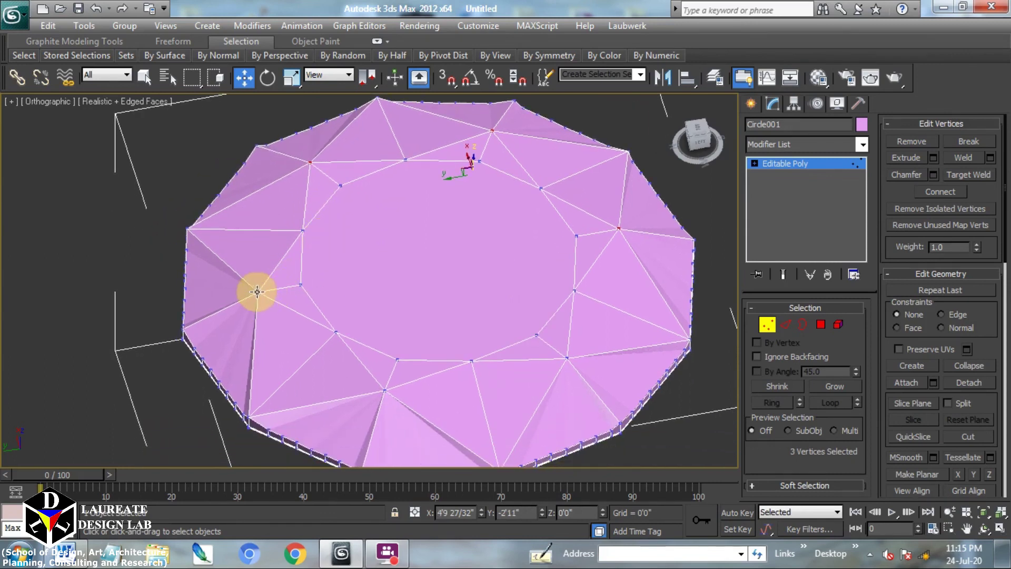
{"action": "left_click", "coordinate": [258, 294], "text": "ctrl"}
{"action": "left_click", "coordinate": [384, 389], "text": "ctrl"}
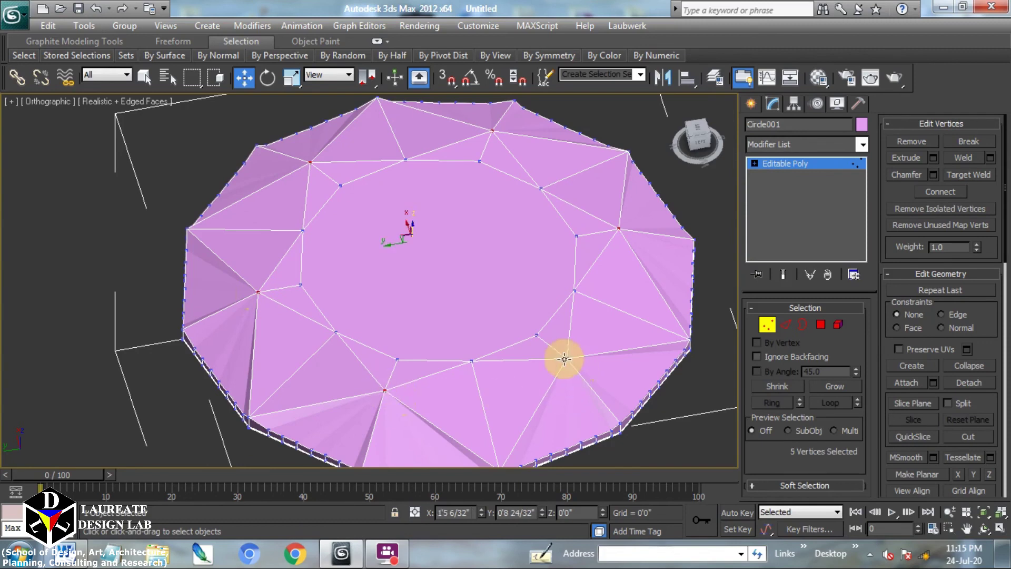
{"action": "left_click", "coordinate": [564, 357], "text": "ctrl"}
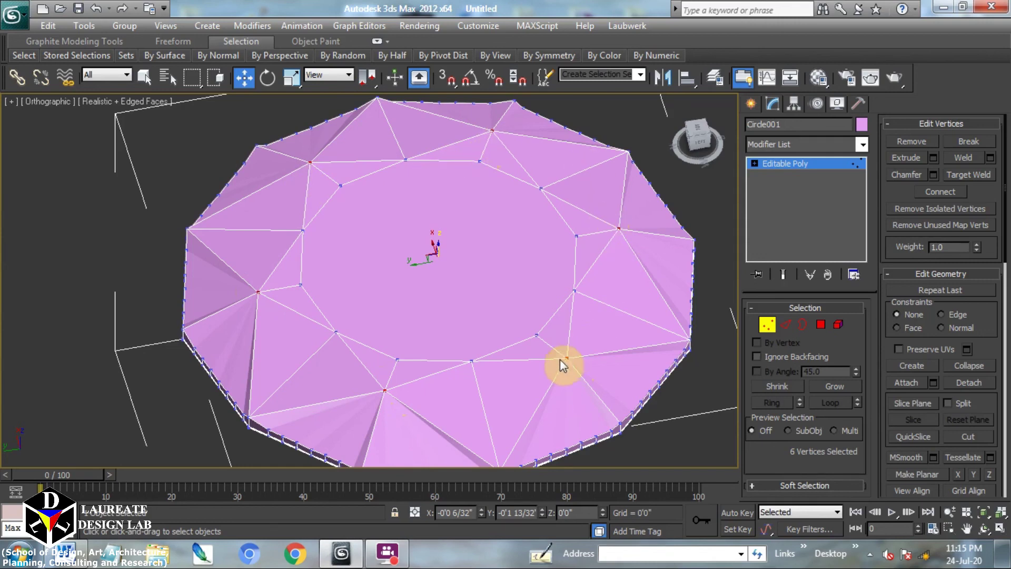
Lower the six selected crown vertices slightly to a height of about -0'4 30/32" and leave vertex editing
{"action": "key", "text": "f"}
{"action": "scroll", "coordinate": [388, 332], "scroll_direction": "up", "scroll_amount": 5}
{"action": "middle_click_drag", "start_coordinate": [388, 332], "coordinate": [435, 267]}
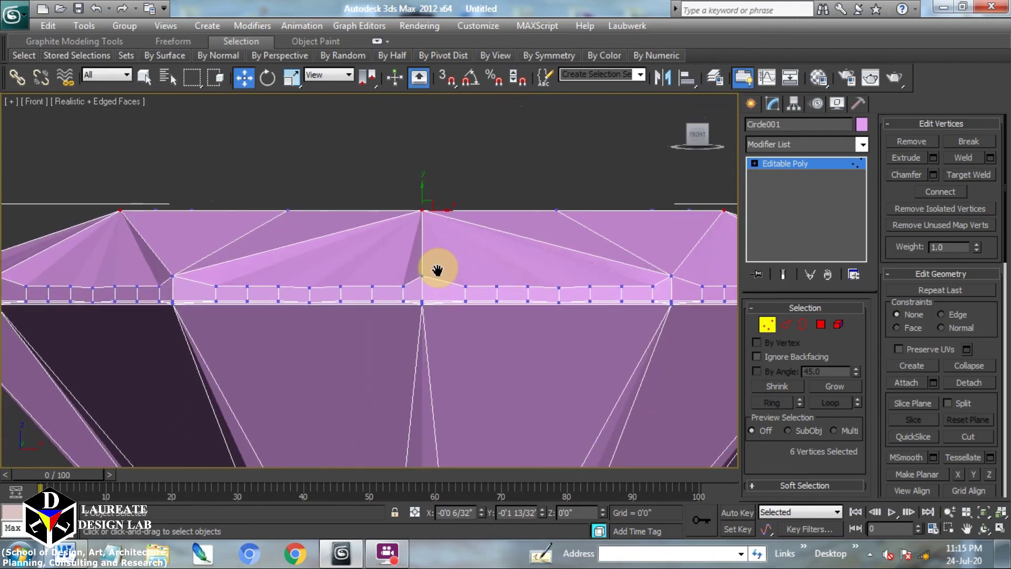
{"action": "mouse_move", "coordinate": [421, 192]}
{"action": "left_mouse_down"}
{"action": "mouse_move", "coordinate": [422, 216]}
{"action": "mouse_move", "coordinate": [422, 207]}
{"action": "left_mouse_up"}
{"action": "middle_click_drag", "start_coordinate": [359, 261], "coordinate": [457, 165], "text": "alt"}
{"action": "scroll", "coordinate": [392, 261], "scroll_direction": "down", "scroll_amount": 4}
{"action": "scroll", "coordinate": [469, 241], "scroll_direction": "down", "scroll_amount": 2}
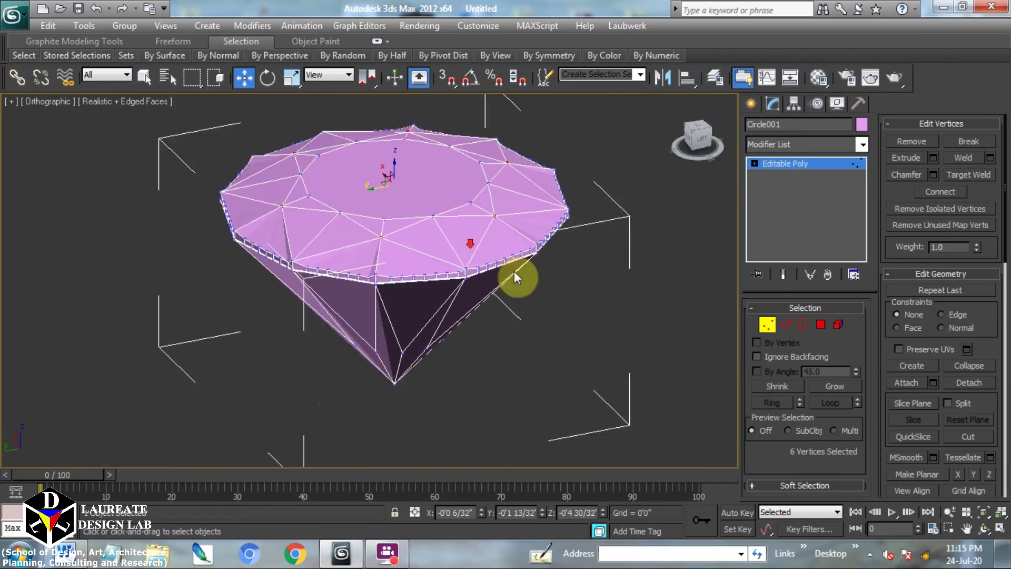
{"action": "left_click", "coordinate": [778, 324]}
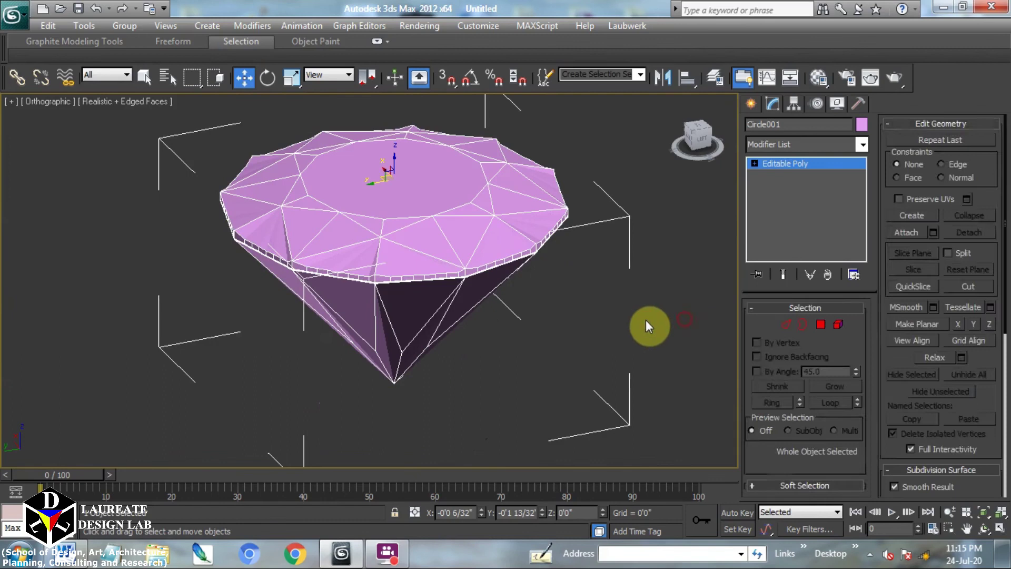
Raise the whole diamond to a height of about 14'11" so its tip rests on the ground grid, and frame it in perspective
{"action": "left_click", "coordinate": [514, 324]}
{"action": "middle_click_drag", "start_coordinate": [444, 317], "coordinate": [441, 352], "text": "alt"}
{"action": "left_click", "coordinate": [455, 316]}
{"action": "key", "text": "f"}
{"action": "key", "text": "z"}
{"action": "scroll", "coordinate": [434, 330], "scroll_direction": "down", "scroll_amount": 5}
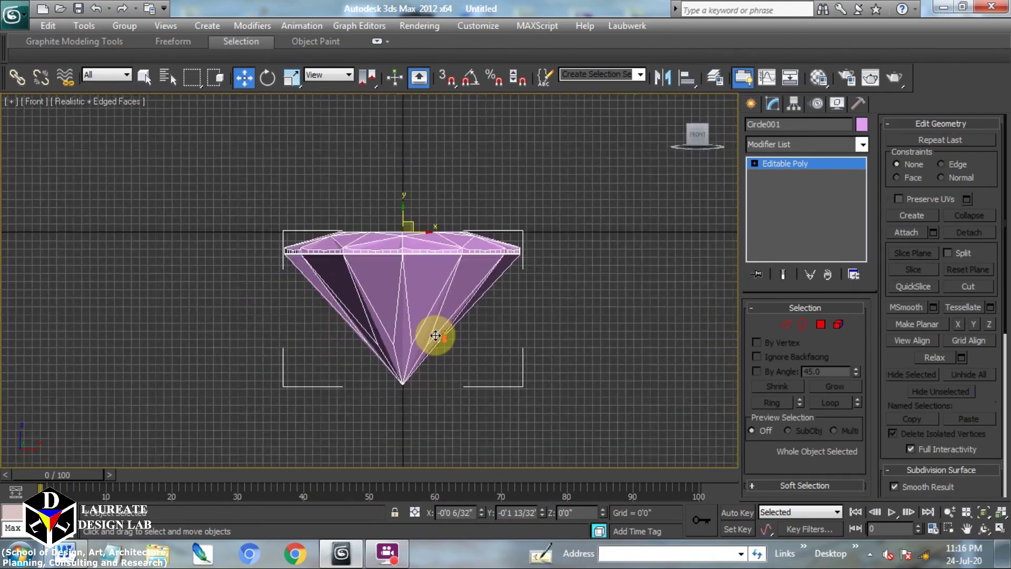
{"action": "left_click_drag", "start_coordinate": [414, 264], "coordinate": [429, 191]}
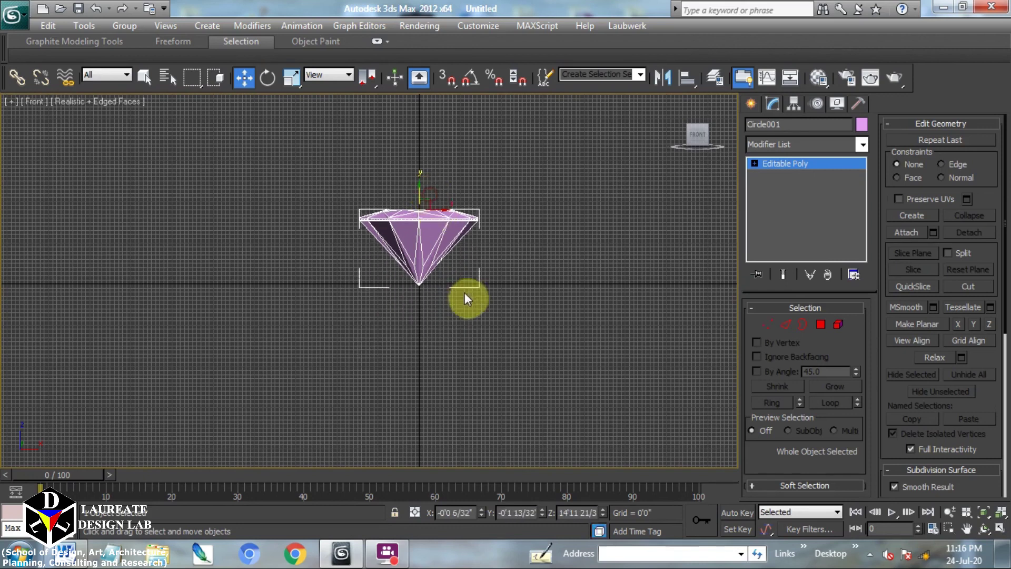
{"action": "left_click", "coordinate": [677, 99]}
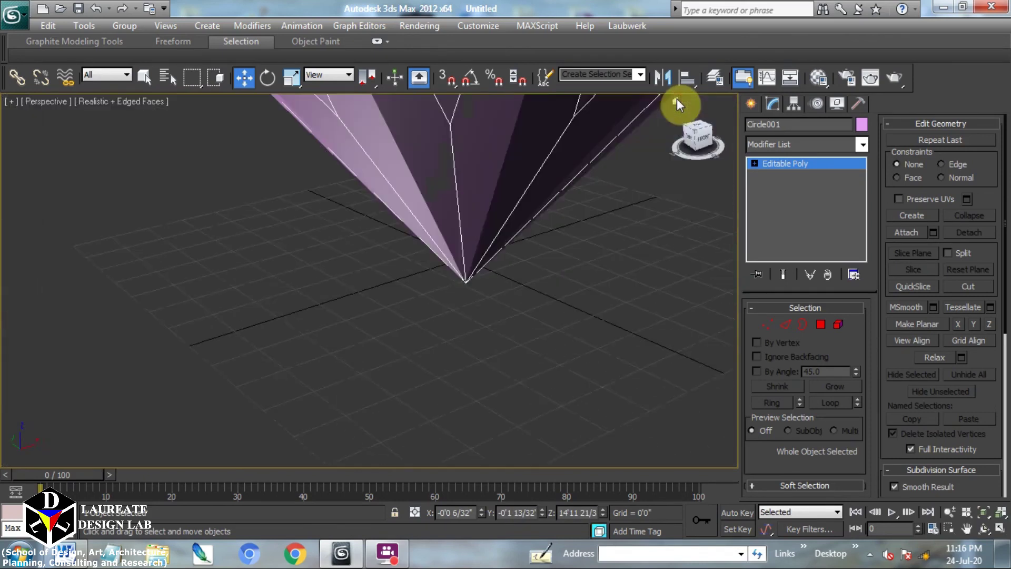
{"action": "key", "text": "z"}
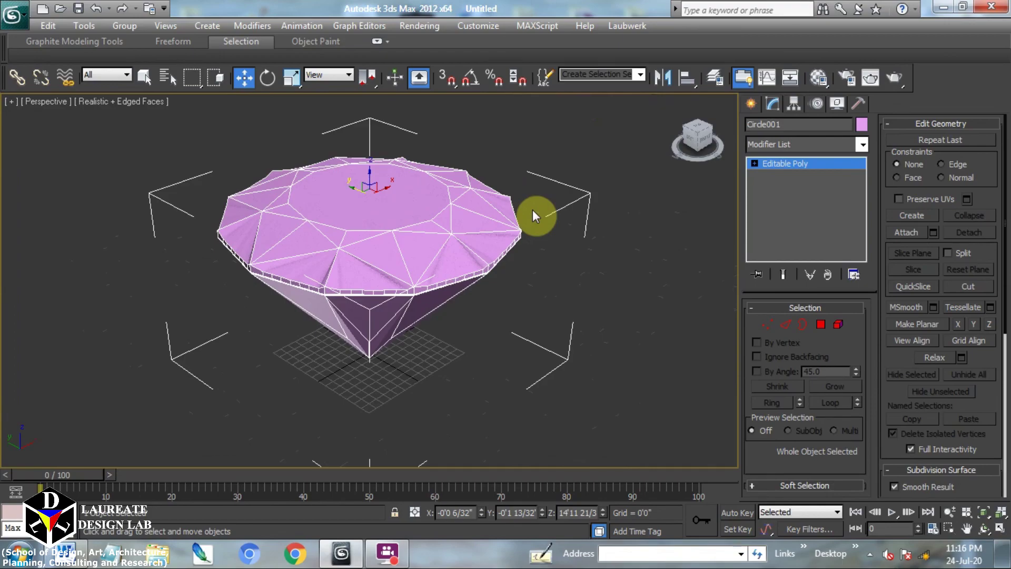